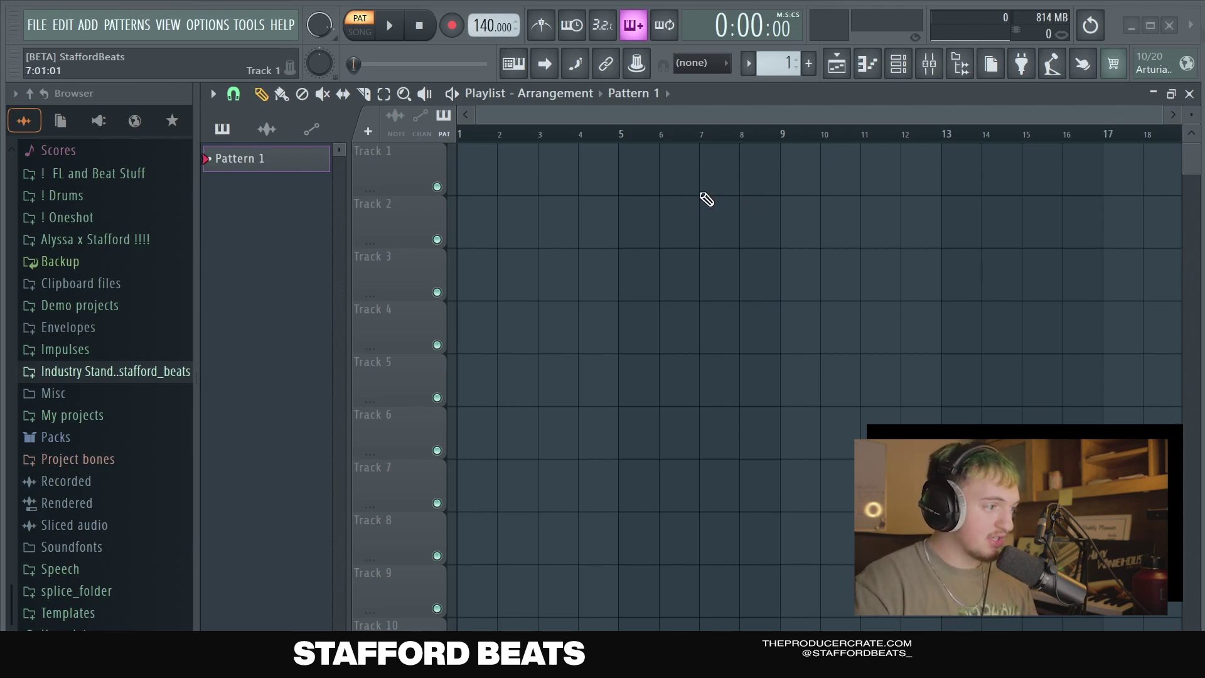
{"action": "left_click", "coordinate": [44, 28]}
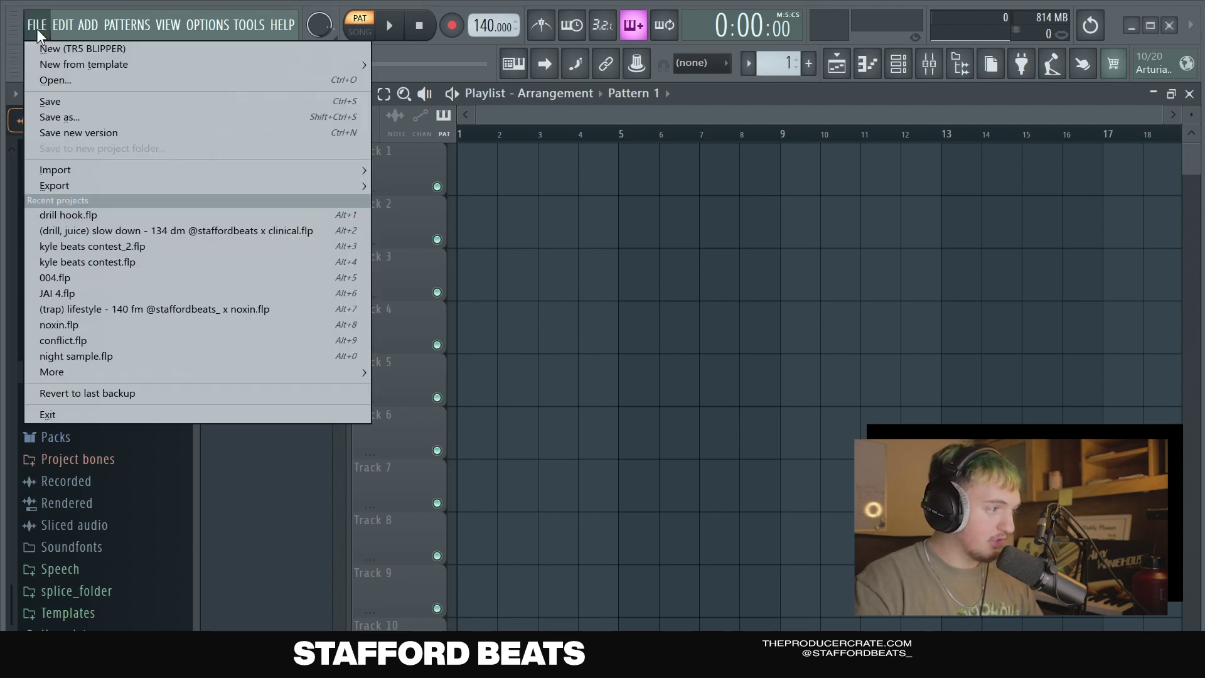
{"action": "mouse_move", "coordinate": [220, 69]}
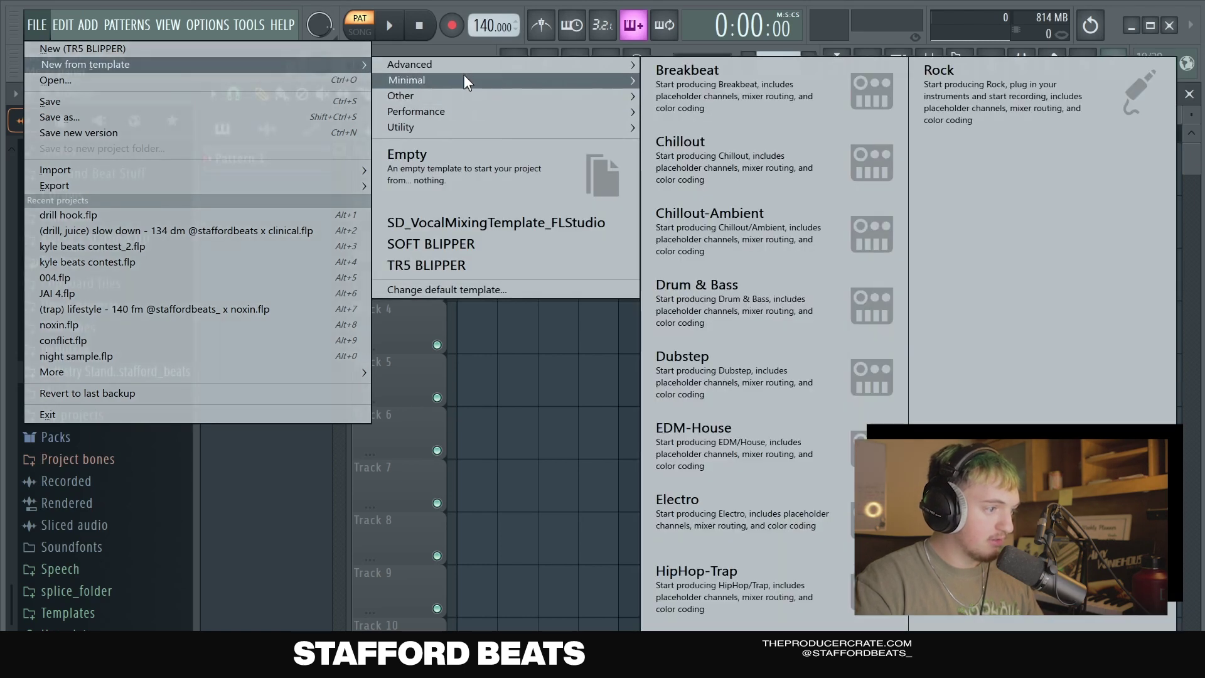
{"action": "mouse_move", "coordinate": [464, 78]}
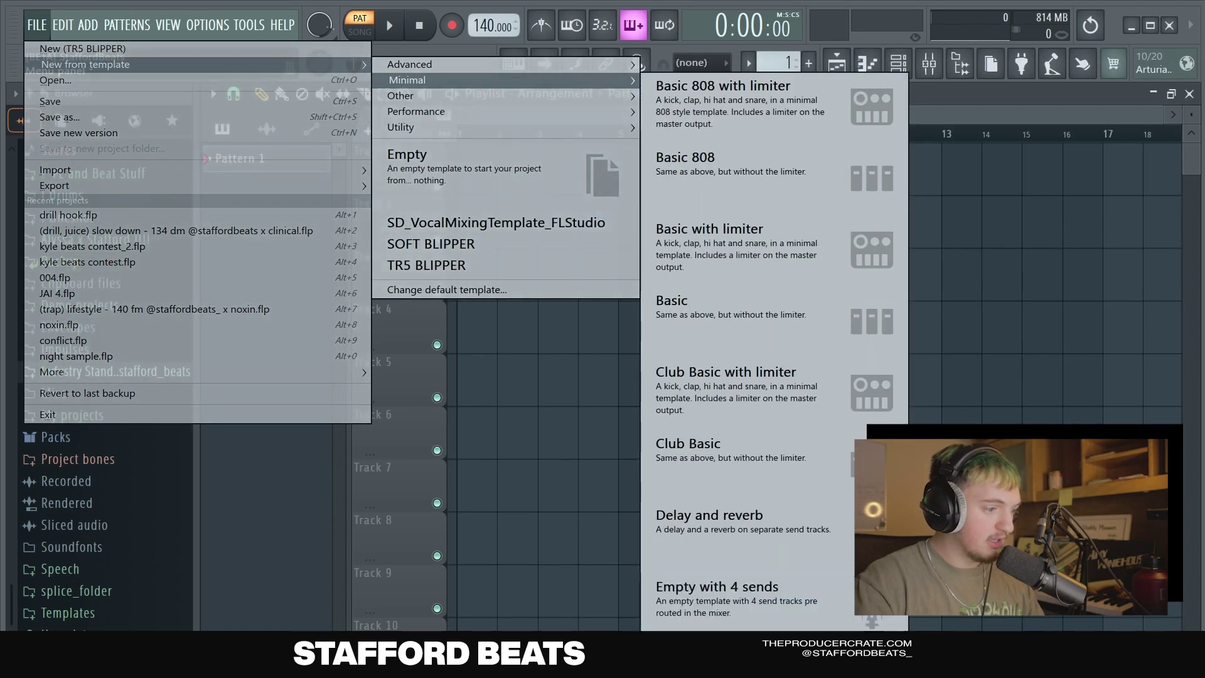
{"action": "left_click", "coordinate": [788, 563]}
{"action": "left_click", "coordinate": [830, 541]}
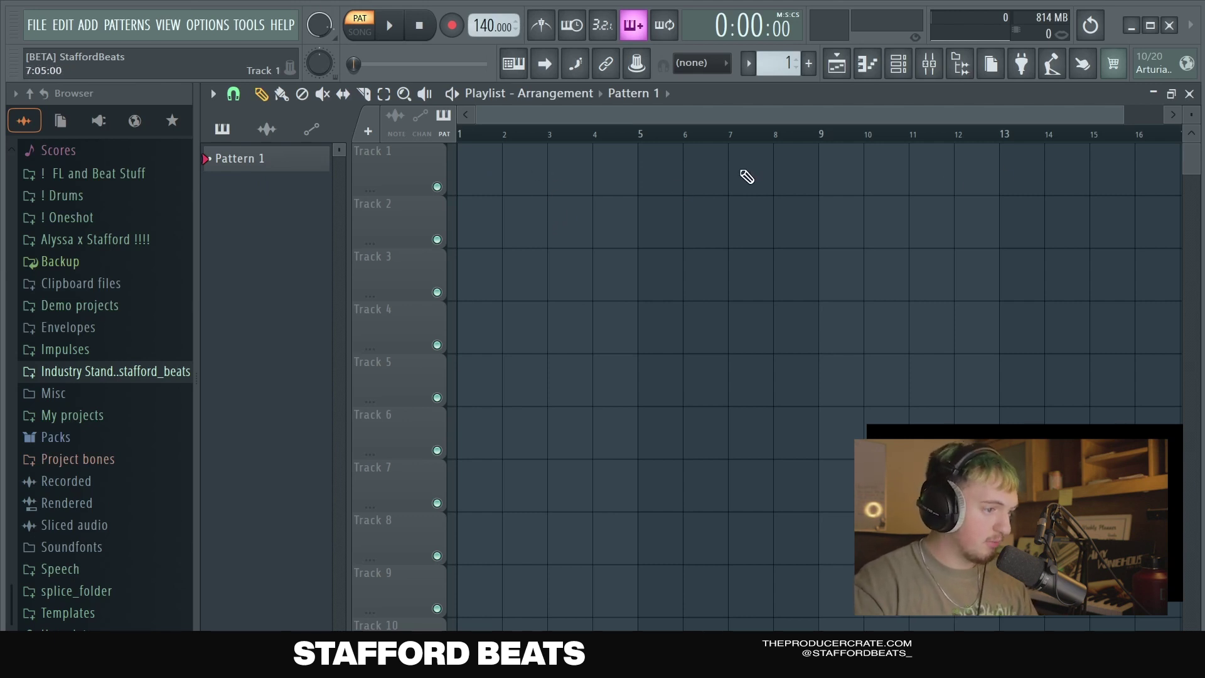
Open the channel rack and move it up over the top tracks of the playlist
{"action": "left_click", "coordinate": [907, 79]}
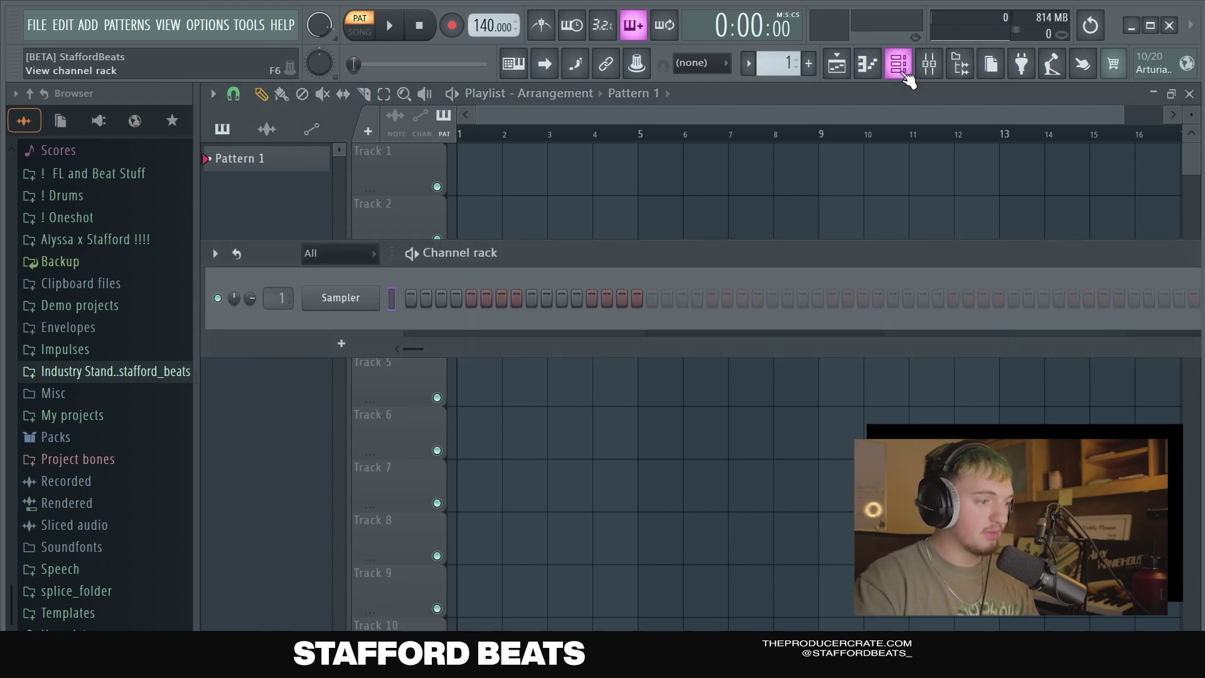
{"action": "left_click", "coordinate": [901, 73]}
{"action": "left_click", "coordinate": [905, 71]}
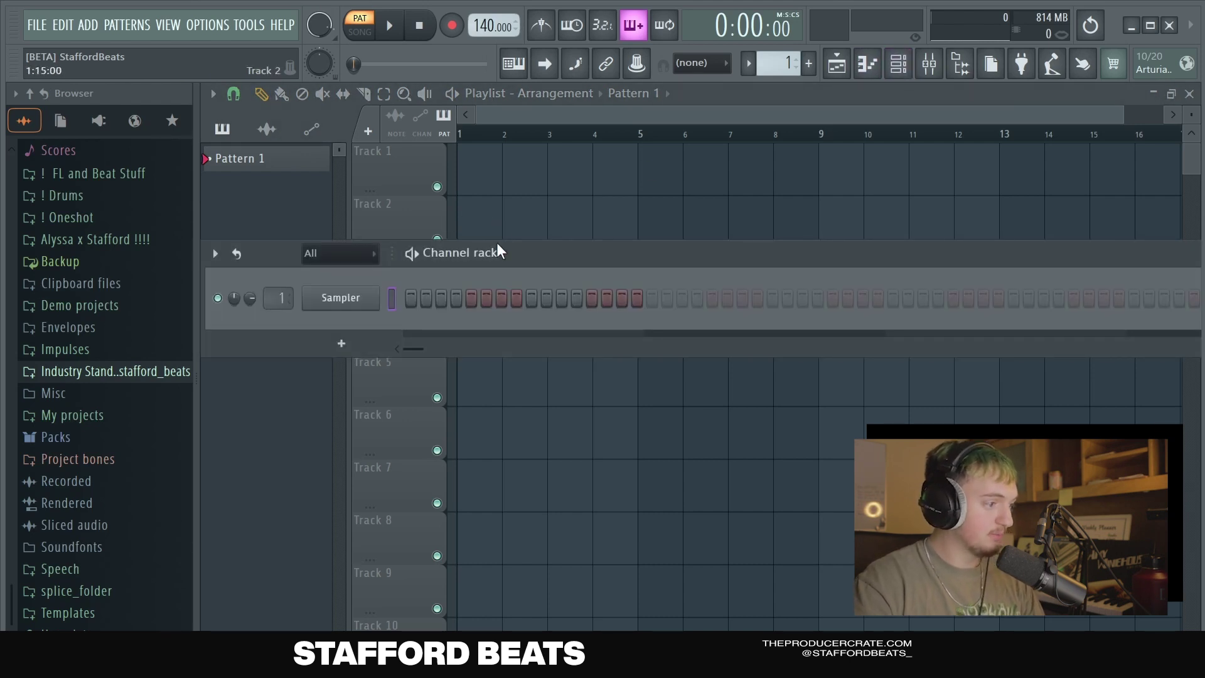
{"action": "left_click_drag", "start_coordinate": [526, 273], "coordinate": [522, 198]}
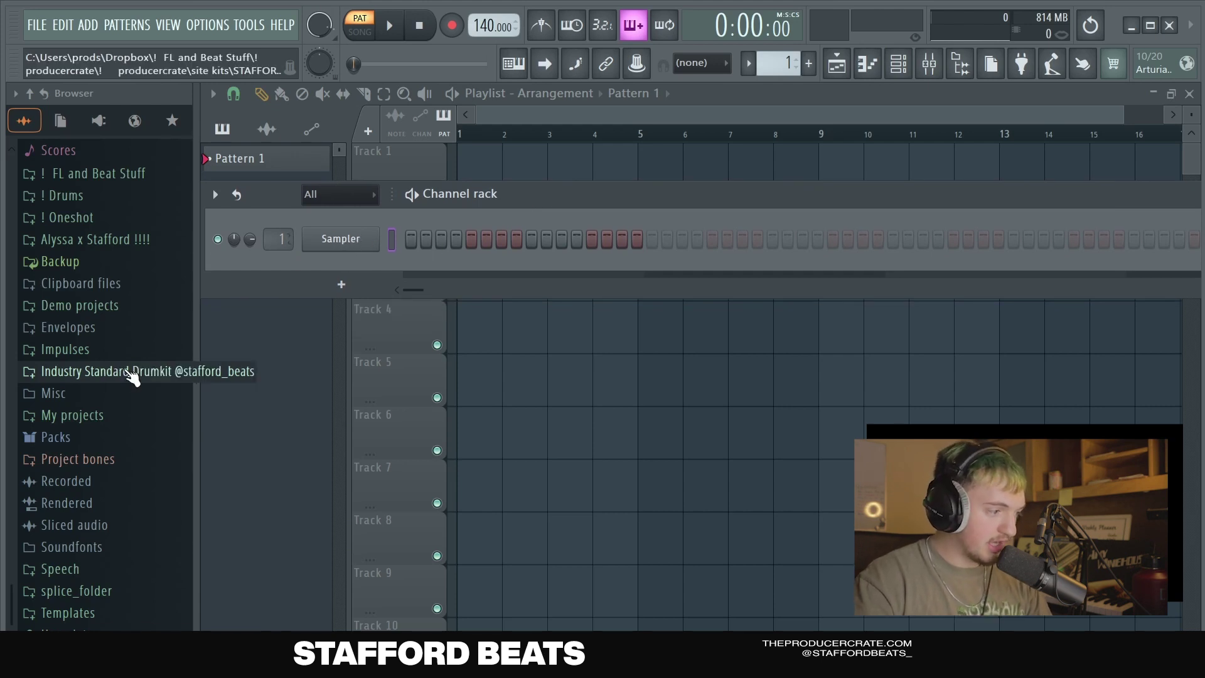
Audition the samples in the Industry Standard Drumkit's Claps folder and add Clap - [Slatt] as a channel in the channel rack
{"action": "left_click", "coordinate": [131, 371]}
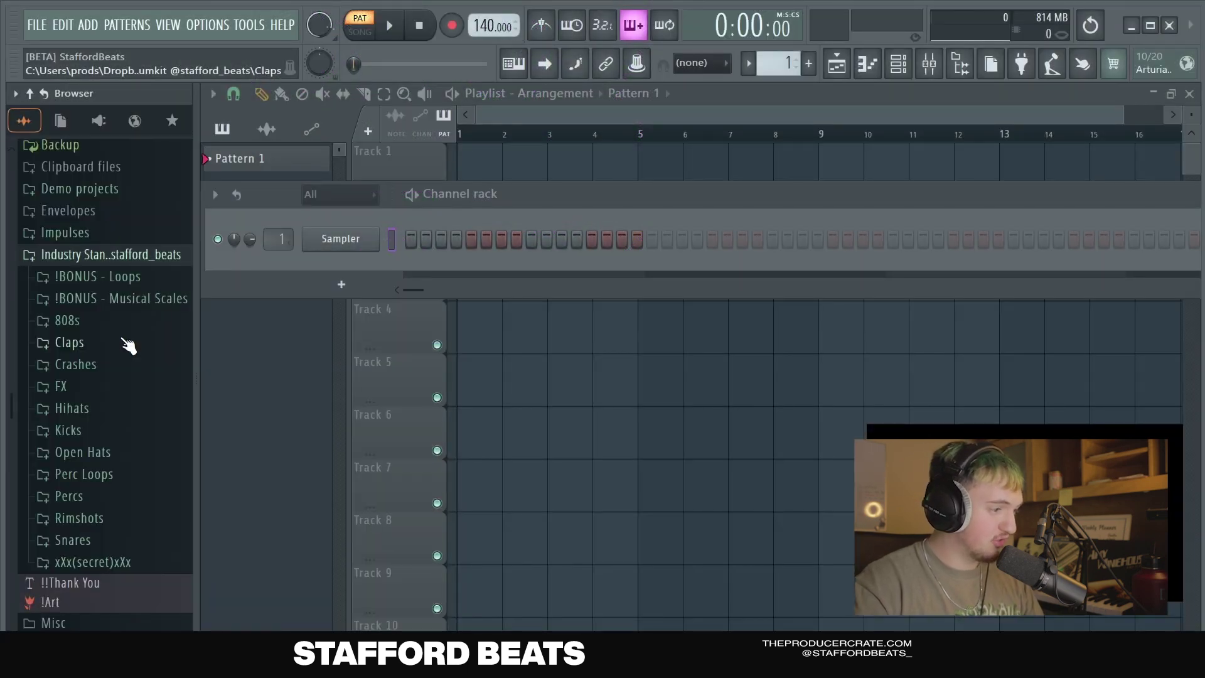
{"action": "left_click", "coordinate": [87, 344]}
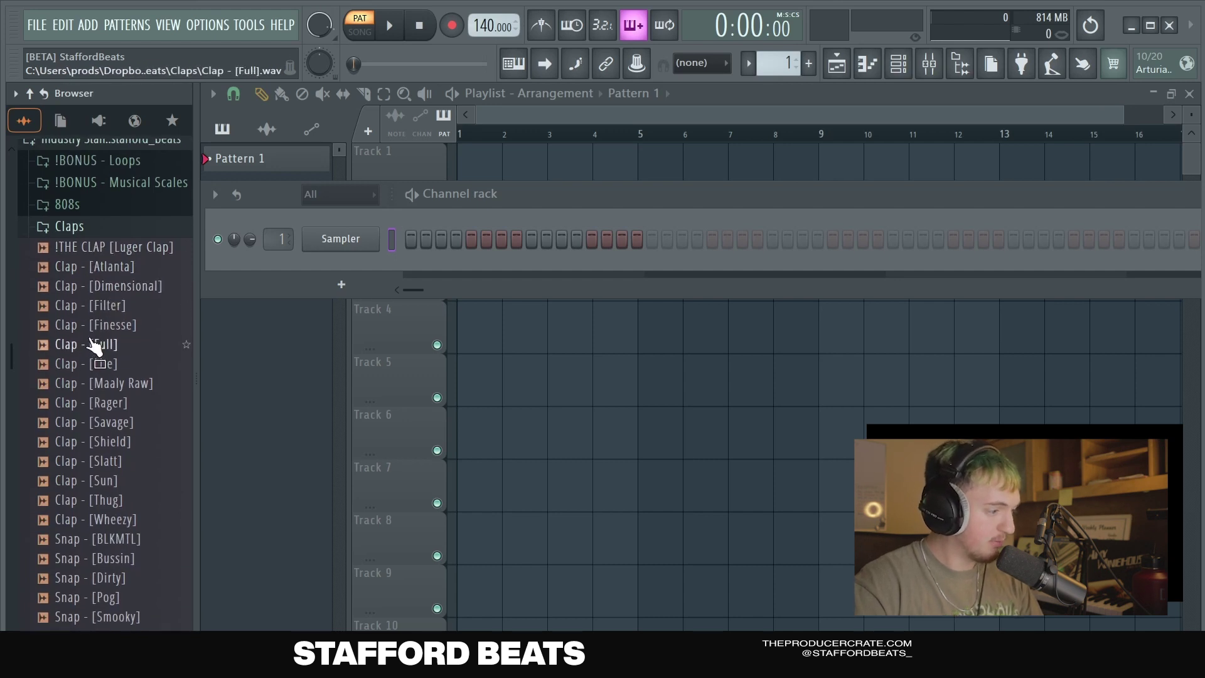
{"action": "left_click", "coordinate": [114, 368]}
{"action": "left_click", "coordinate": [123, 385]}
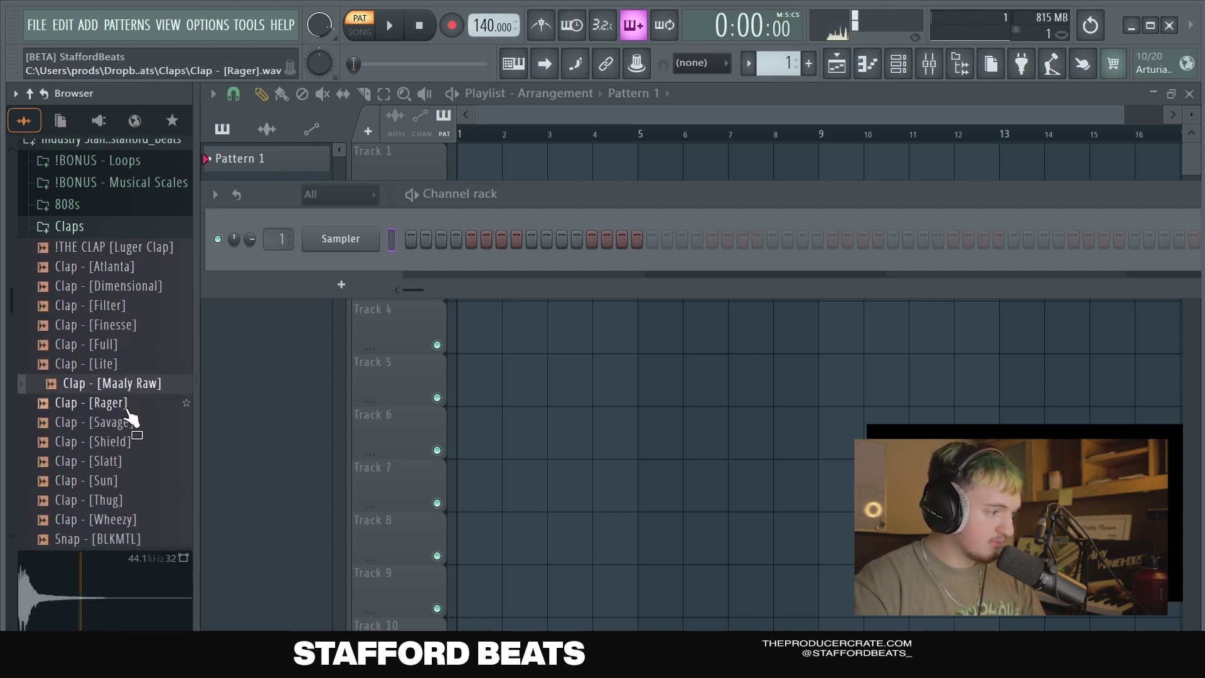
{"action": "left_click", "coordinate": [126, 404]}
{"action": "left_click", "coordinate": [131, 423]}
{"action": "left_click", "coordinate": [133, 442]}
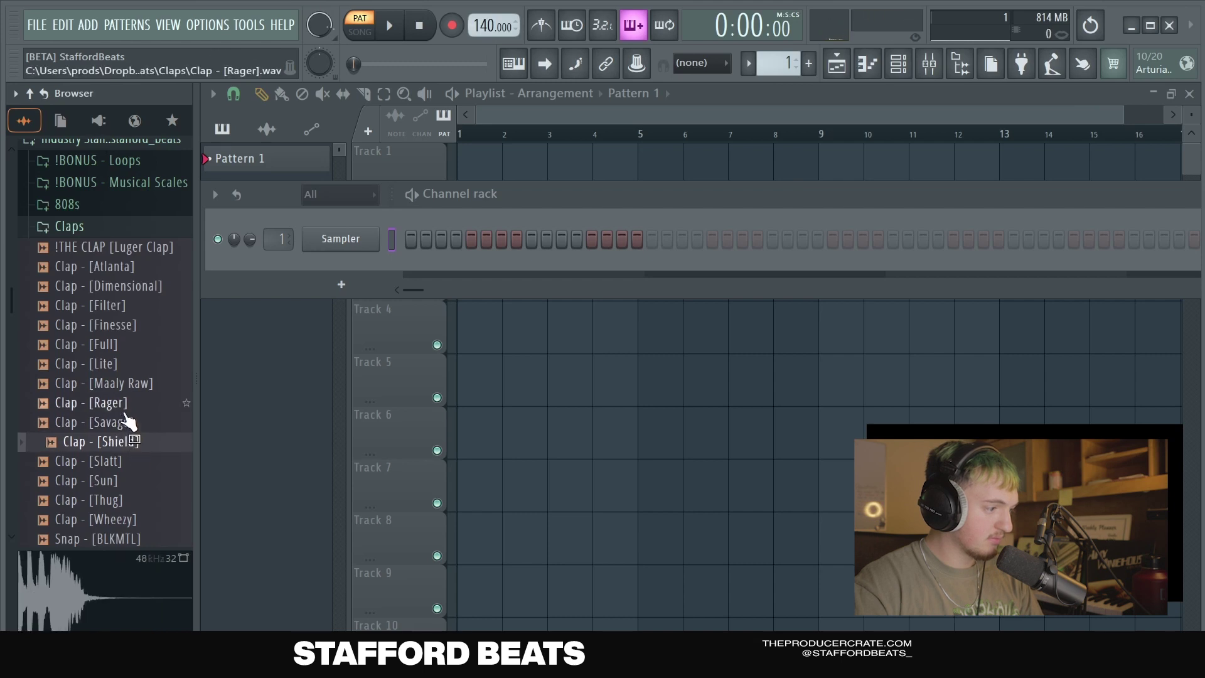
{"action": "left_click", "coordinate": [123, 466]}
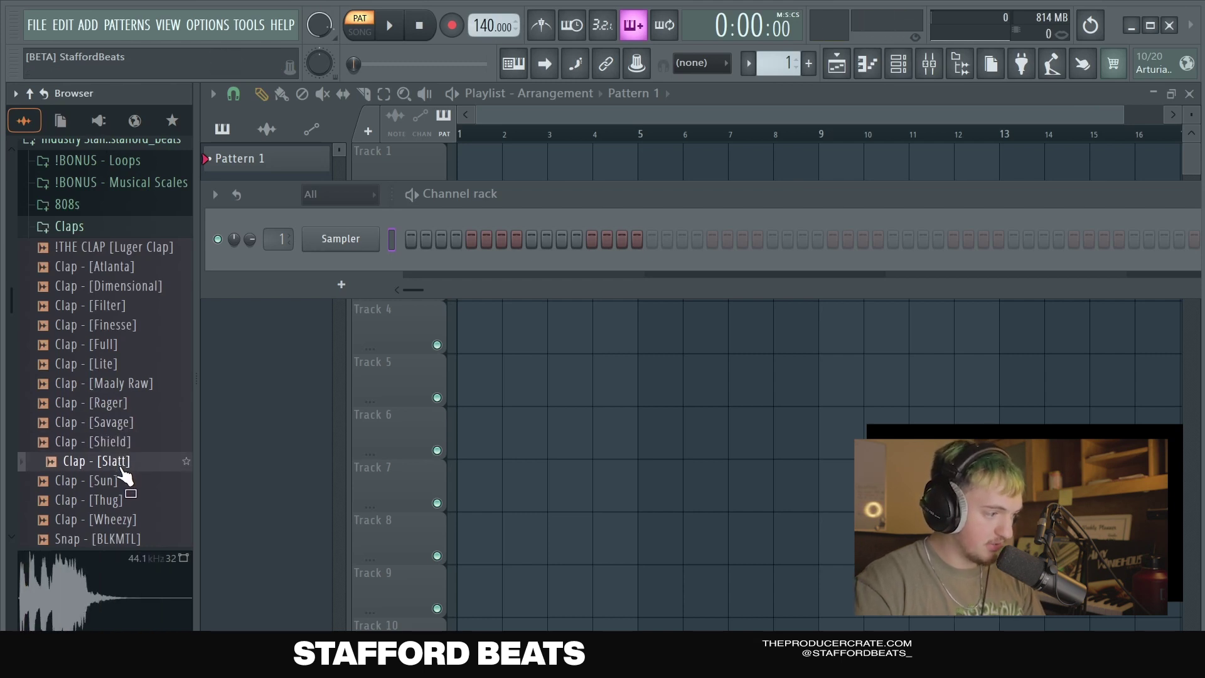
{"action": "left_click_drag", "start_coordinate": [121, 469], "coordinate": [355, 213]}
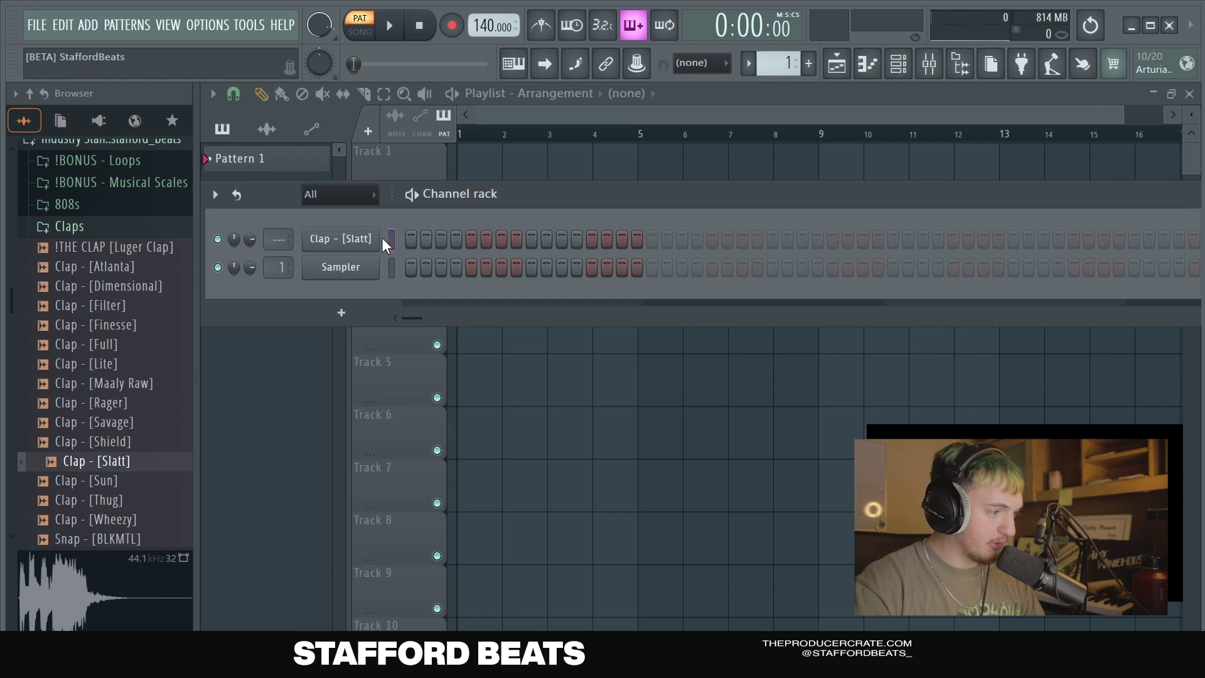
{"action": "left_click", "coordinate": [91, 226]}
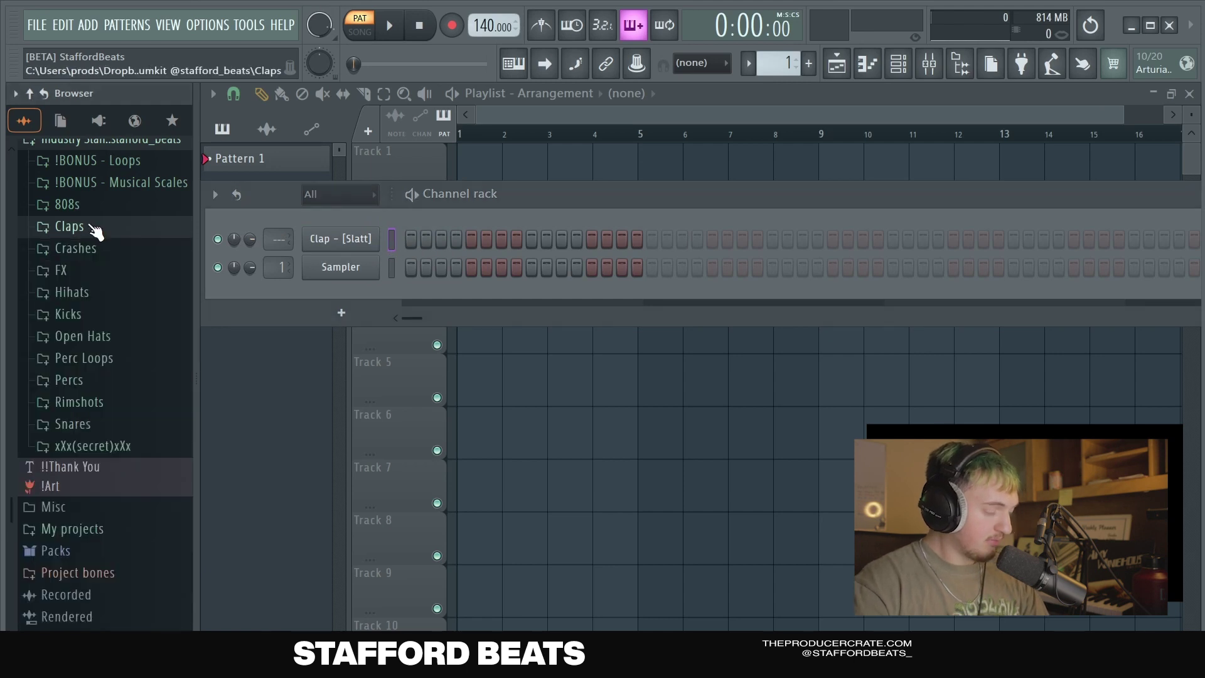
Audition the samples in the drumkit's Hihats folder and add HH - [H A T] as a channel in the channel rack
{"action": "left_click", "coordinate": [94, 300]}
{"action": "left_click", "coordinate": [95, 345]}
{"action": "left_click", "coordinate": [103, 365]}
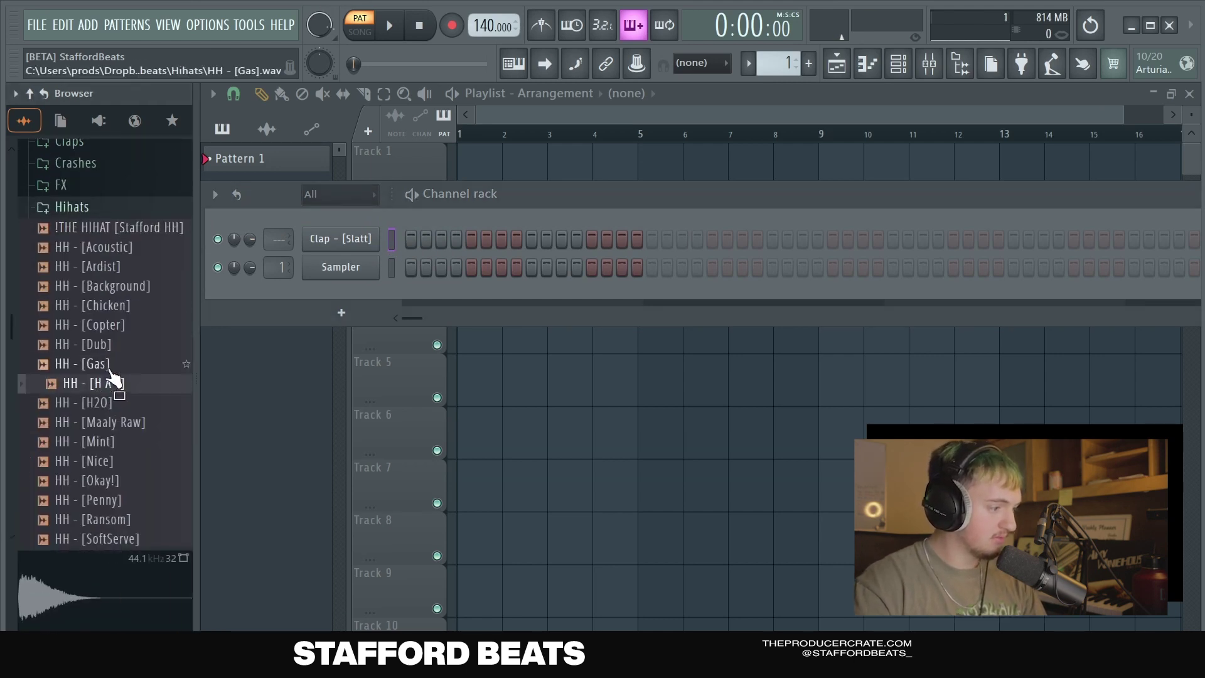
{"action": "left_click", "coordinate": [112, 384]}
{"action": "left_click_drag", "start_coordinate": [113, 395], "coordinate": [349, 239]}
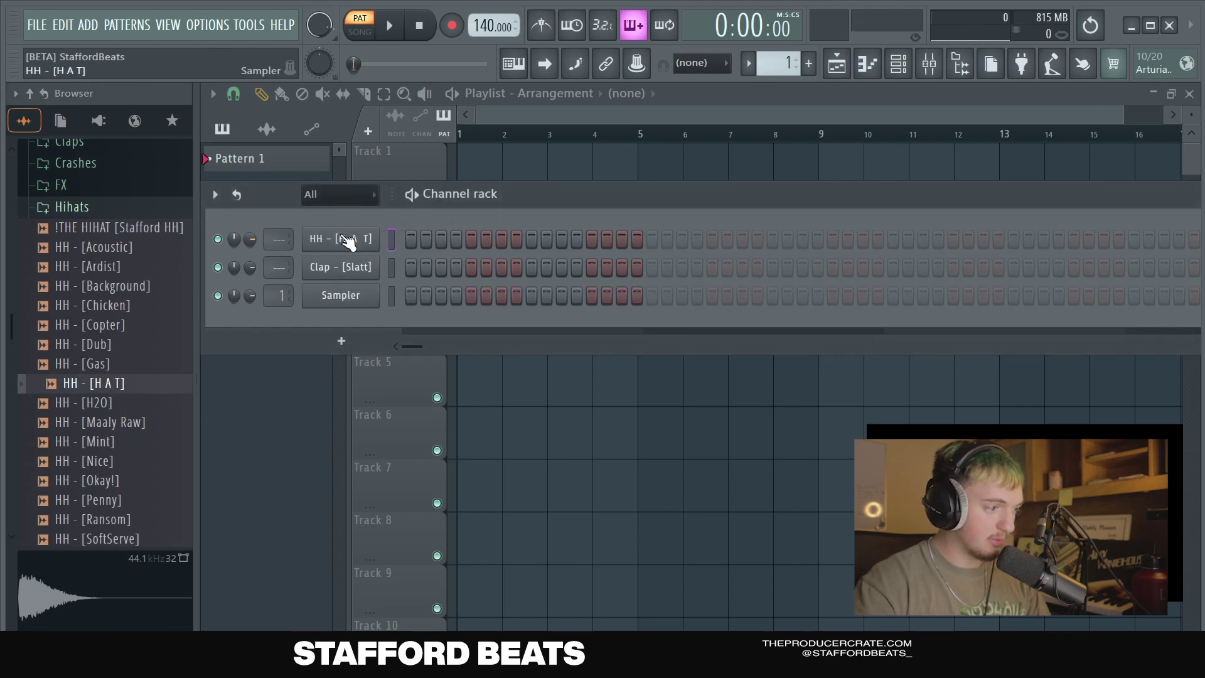
{"action": "left_click", "coordinate": [99, 209]}
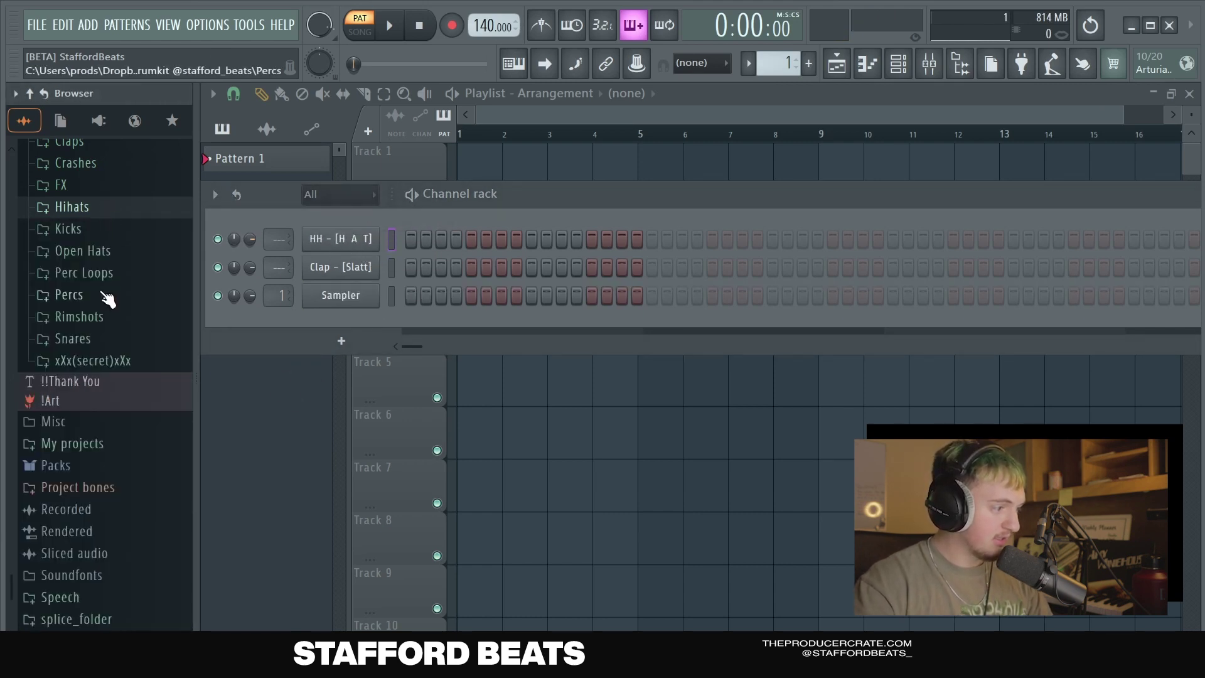
Add Kick - [Rack] from the drumkit's Kicks folder to the channel rack and set the project tempo to 130 BPM
{"action": "left_click", "coordinate": [80, 237]}
{"action": "left_click_drag", "start_coordinate": [122, 385], "coordinate": [365, 213]}
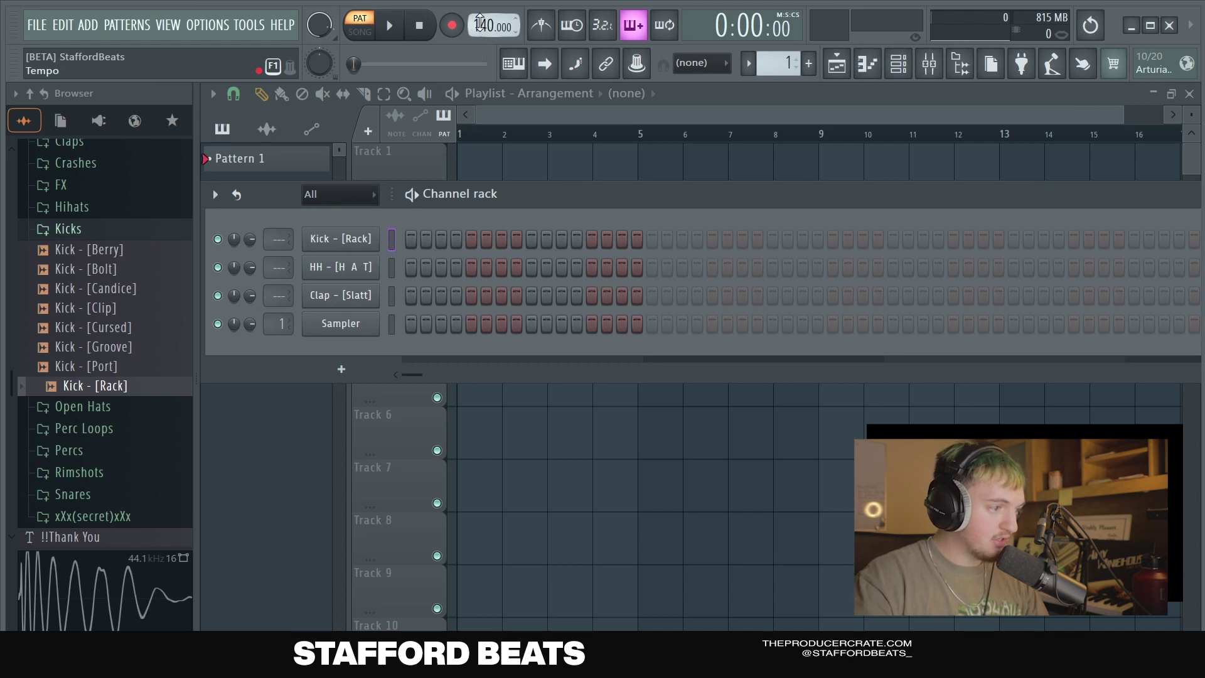
{"action": "mouse_move", "coordinate": [492, 25]}
{"action": "left_mouse_down"}
{"action": "mouse_move", "coordinate": [493, 46]}
{"action": "mouse_move", "coordinate": [477, 38]}
{"action": "left_mouse_up"}
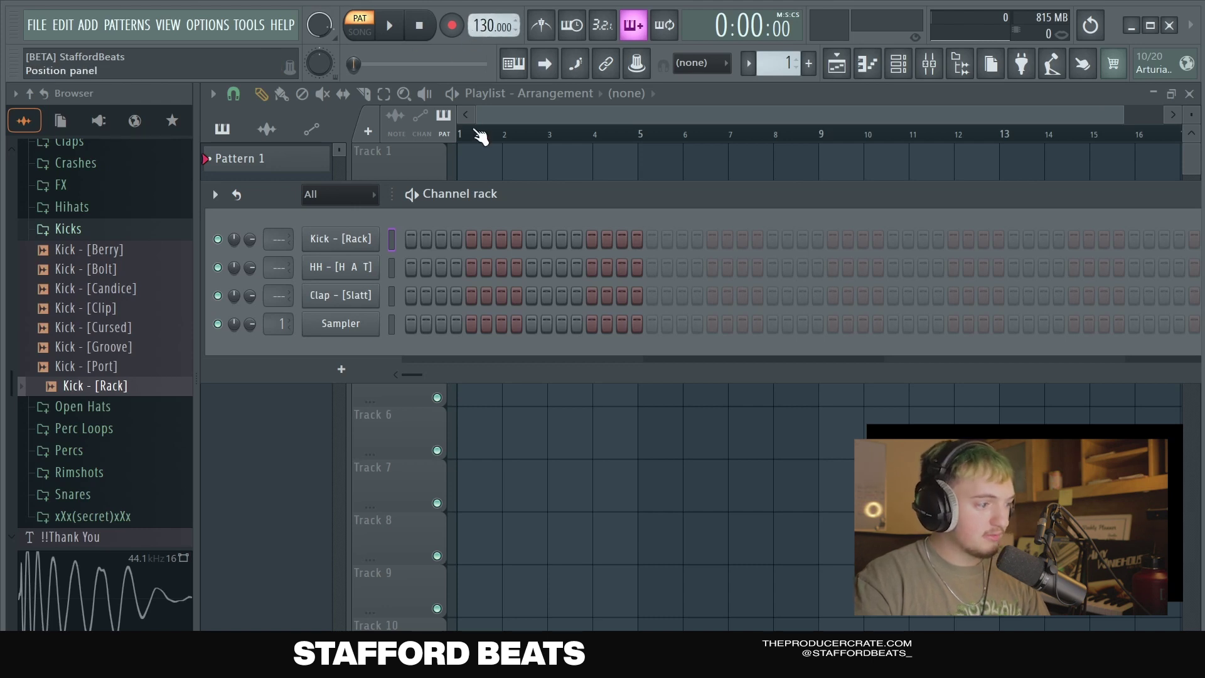
Place Kick - [Rack] hits on steps 1, 7 and 13 of Pattern 1, playing the pattern to check the rhythm
{"action": "left_click", "coordinate": [409, 243]}
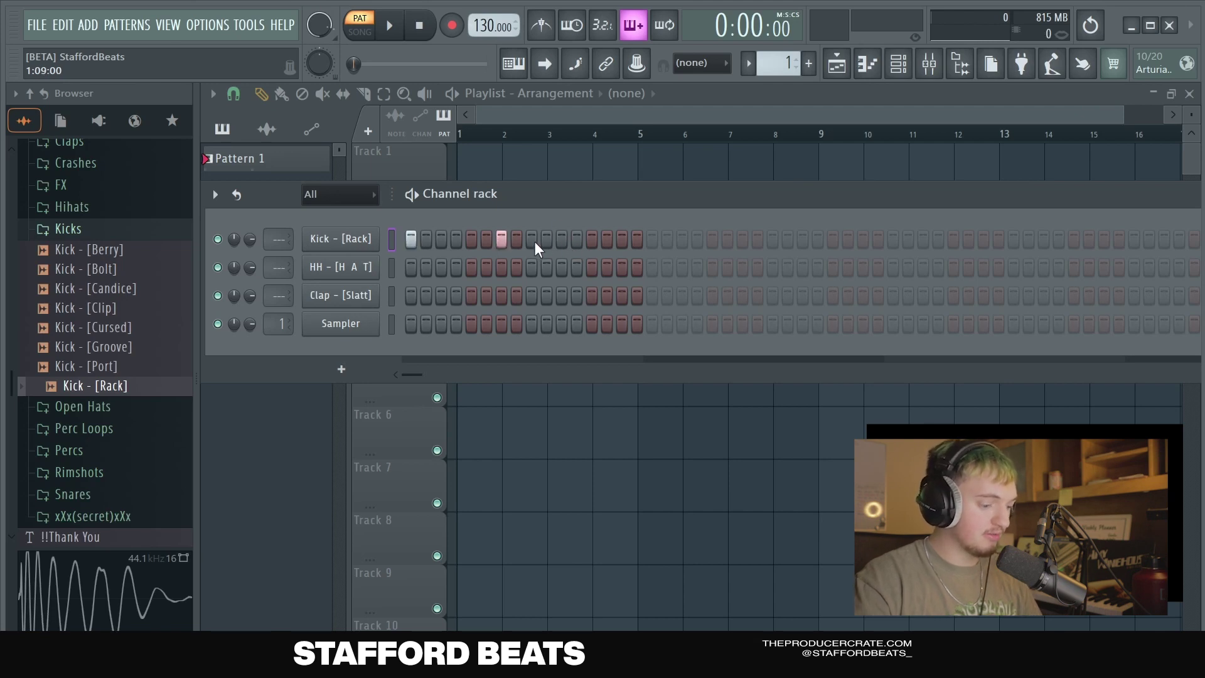
{"action": "left_click", "coordinate": [389, 32]}
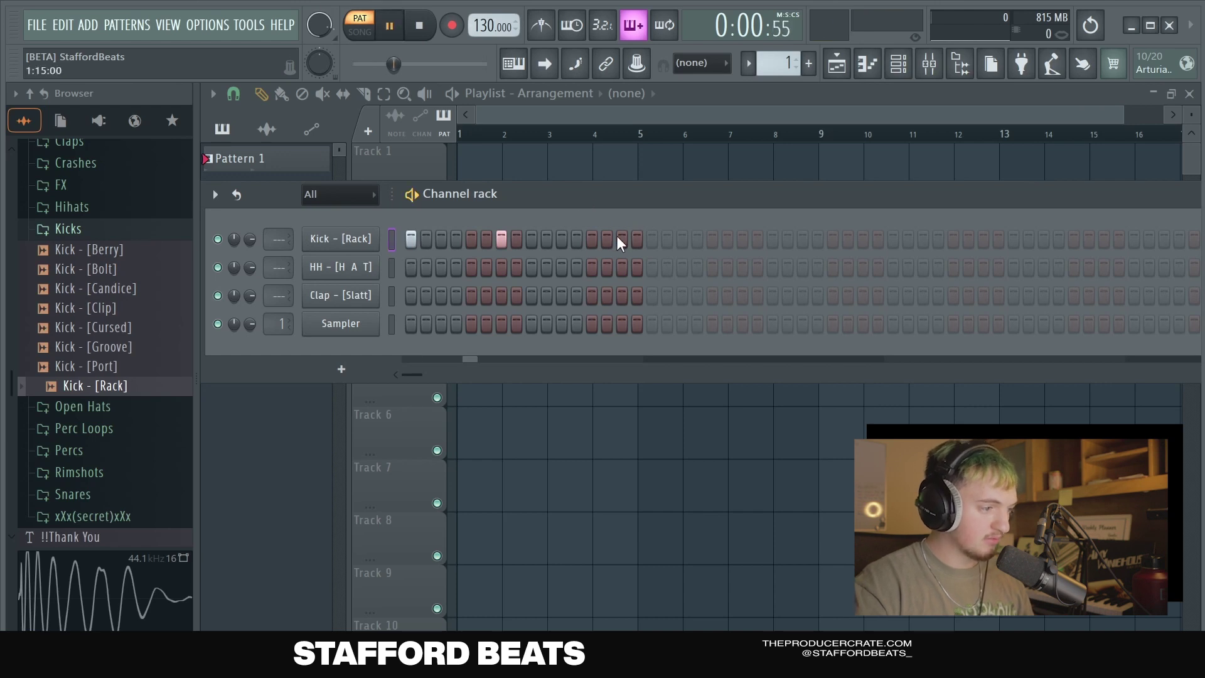
{"action": "left_click", "coordinate": [592, 238]}
{"action": "key", "text": "space"}
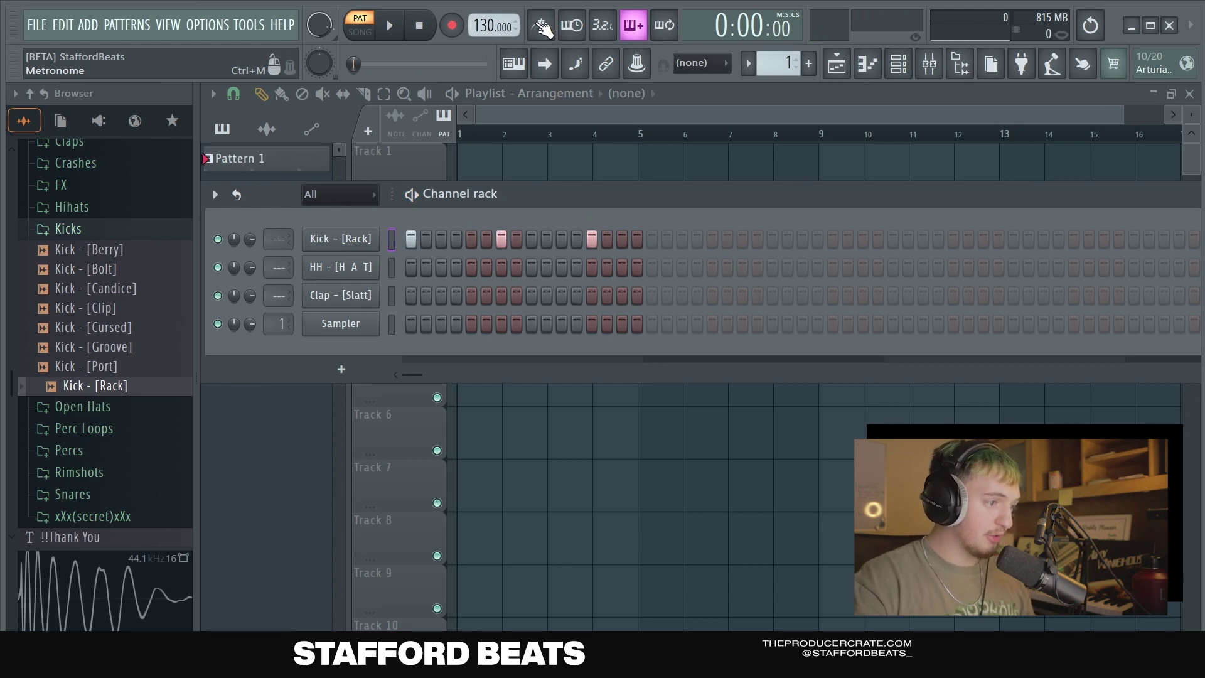
Turn on the metronome and, during playback, extend the kick pattern with hits on steps 21 and 27
{"action": "left_click", "coordinate": [544, 29]}
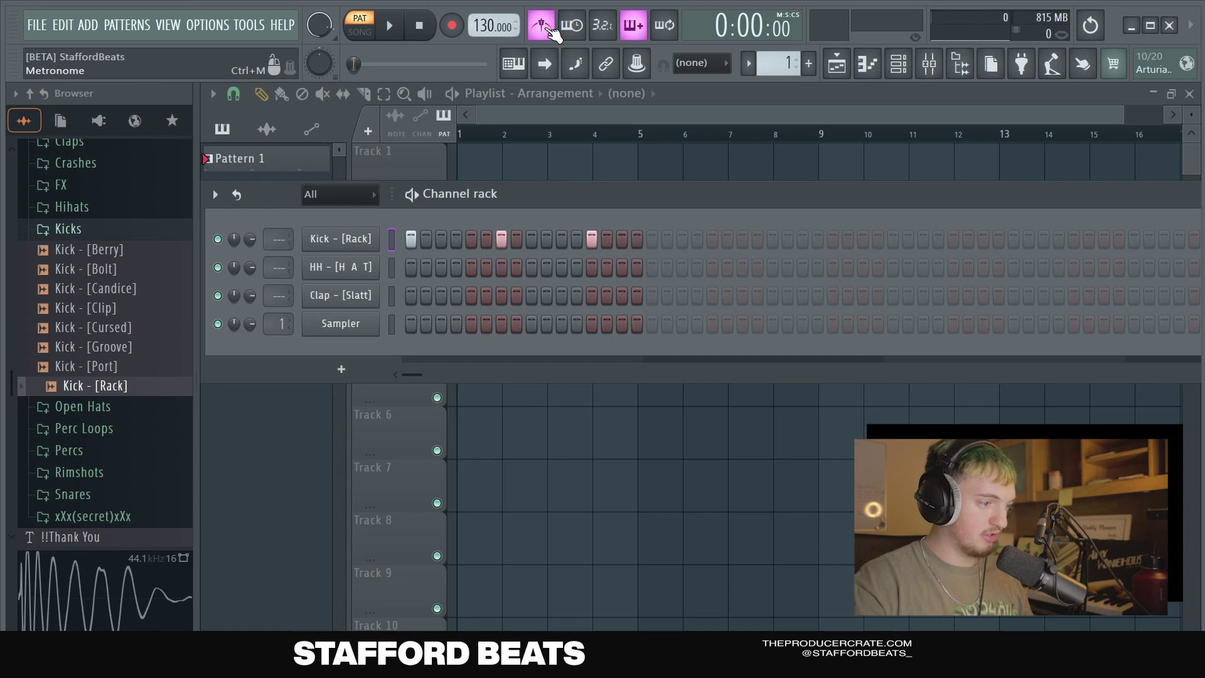
{"action": "key", "text": "space"}
{"action": "left_click", "coordinate": [712, 238]}
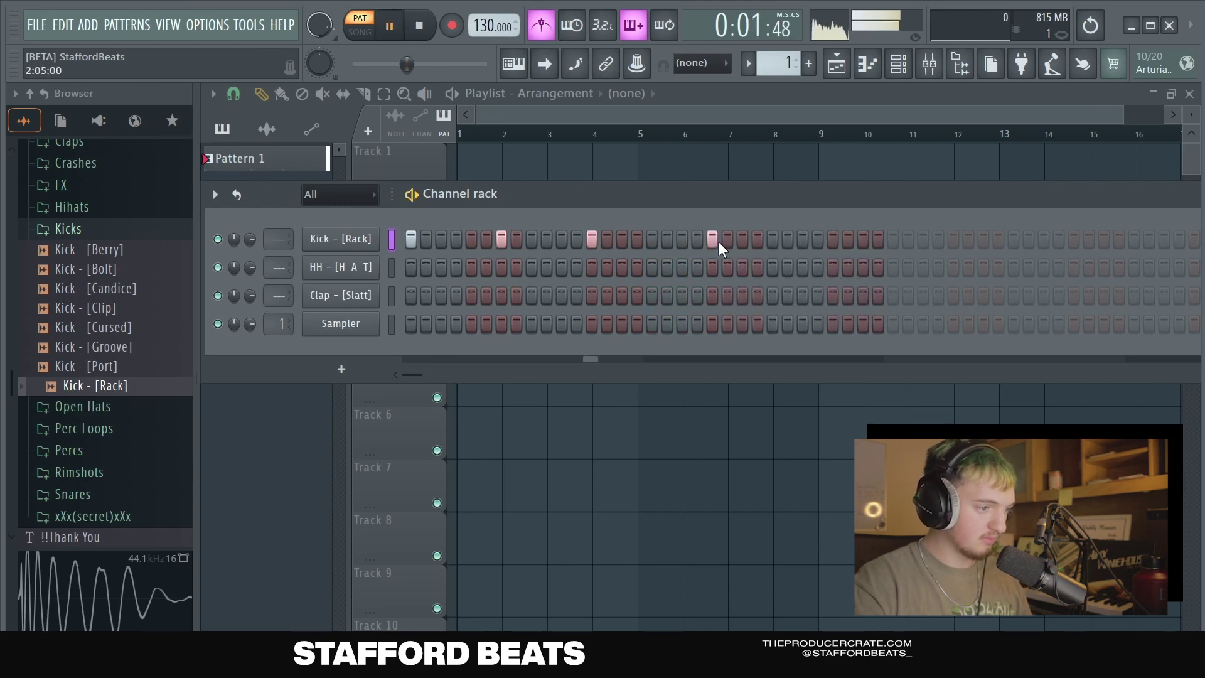
{"action": "left_click", "coordinate": [803, 238]}
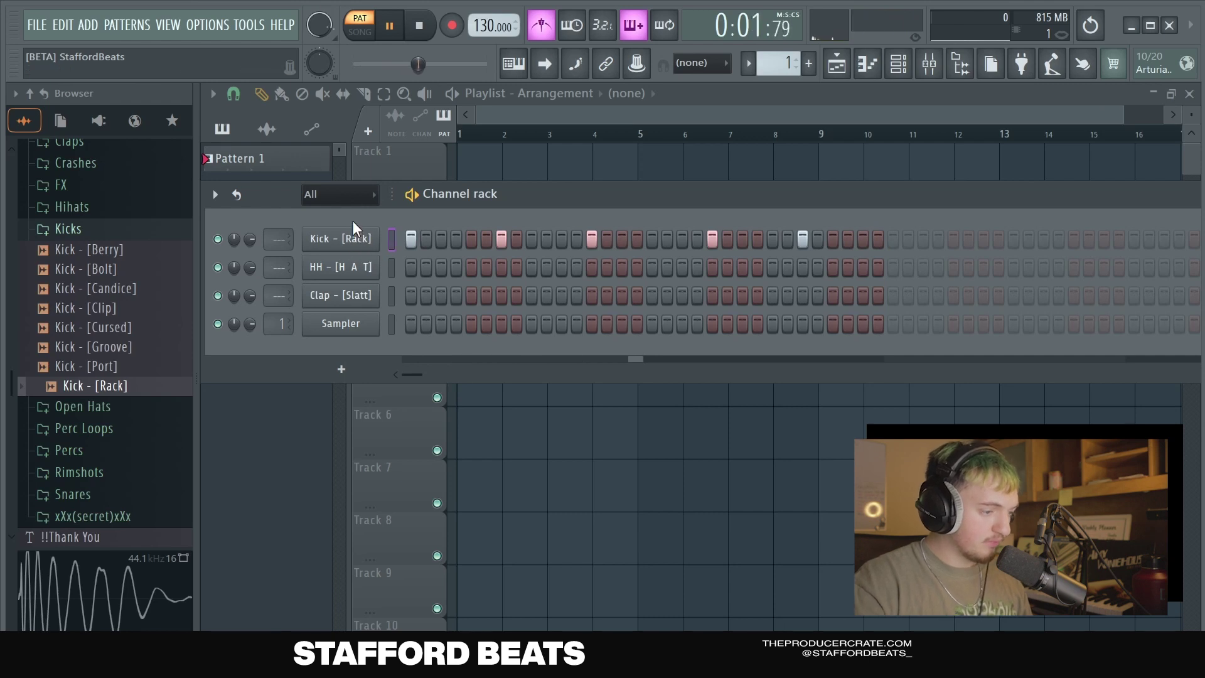
{"action": "key", "text": "space"}
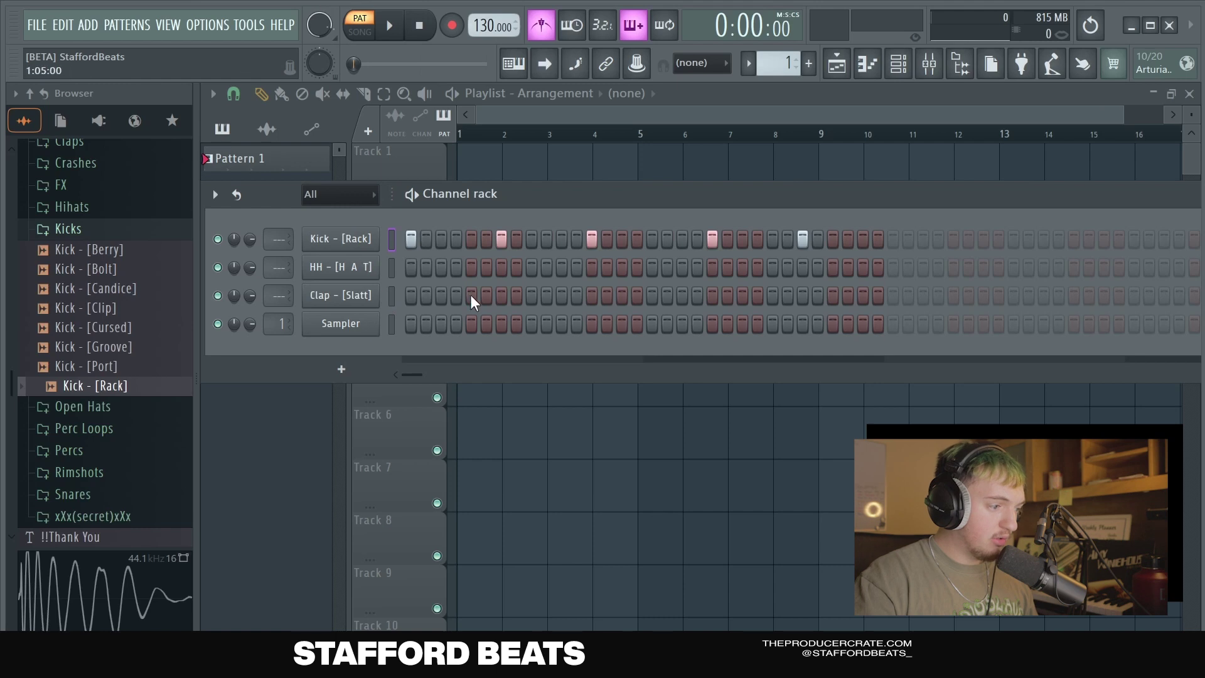
Place Clap - [Slatt] hits on steps 9 and 25 during playback, trying an extra one on step 31 and removing it
{"action": "left_click", "coordinate": [532, 295]}
{"action": "key", "text": "space"}
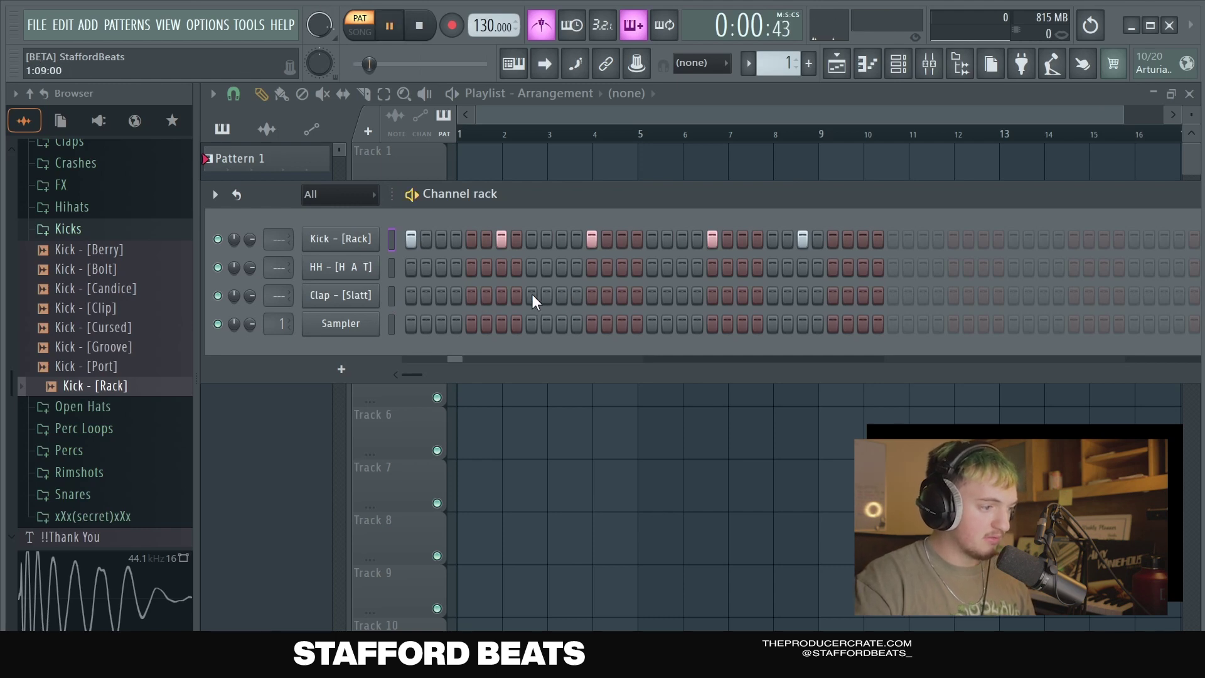
{"action": "left_click", "coordinate": [773, 295]}
{"action": "left_click", "coordinate": [866, 295]}
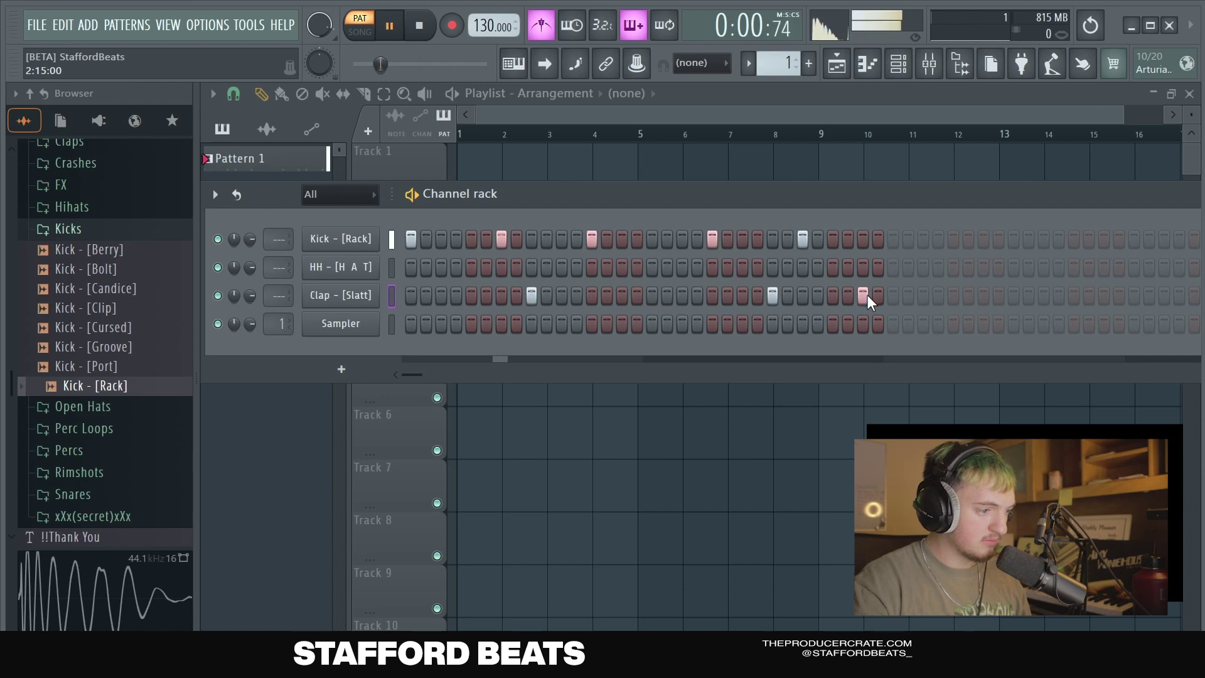
{"action": "key", "text": "space"}
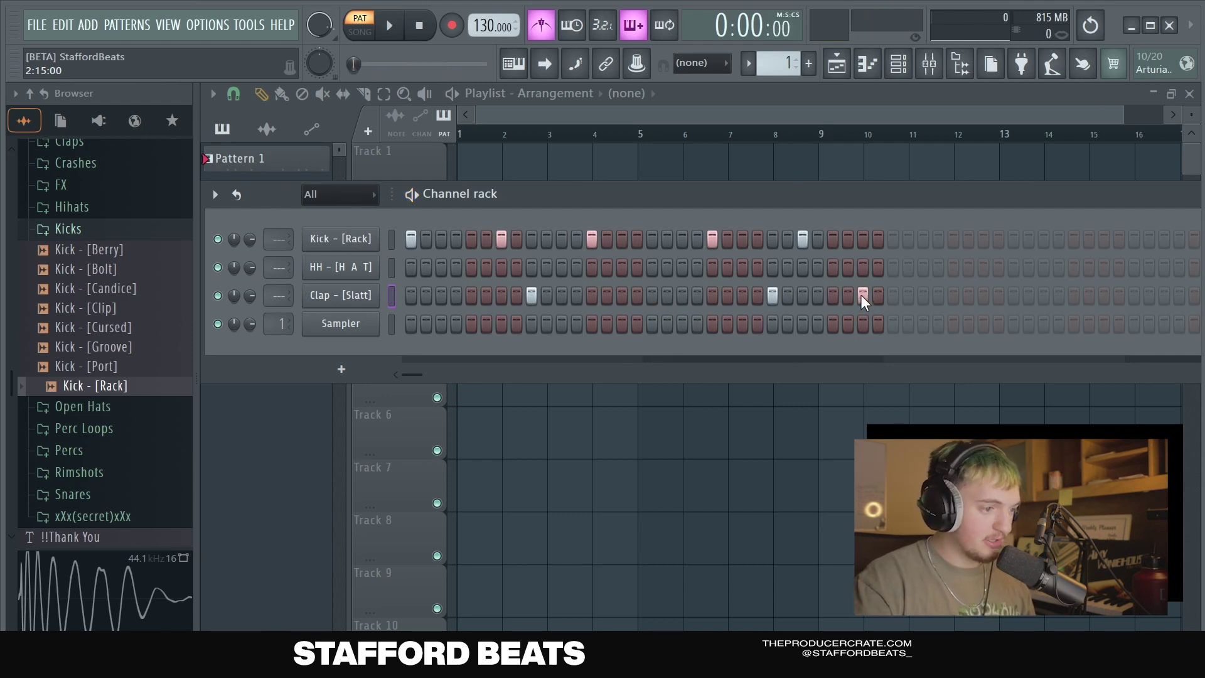
{"action": "key", "text": "space"}
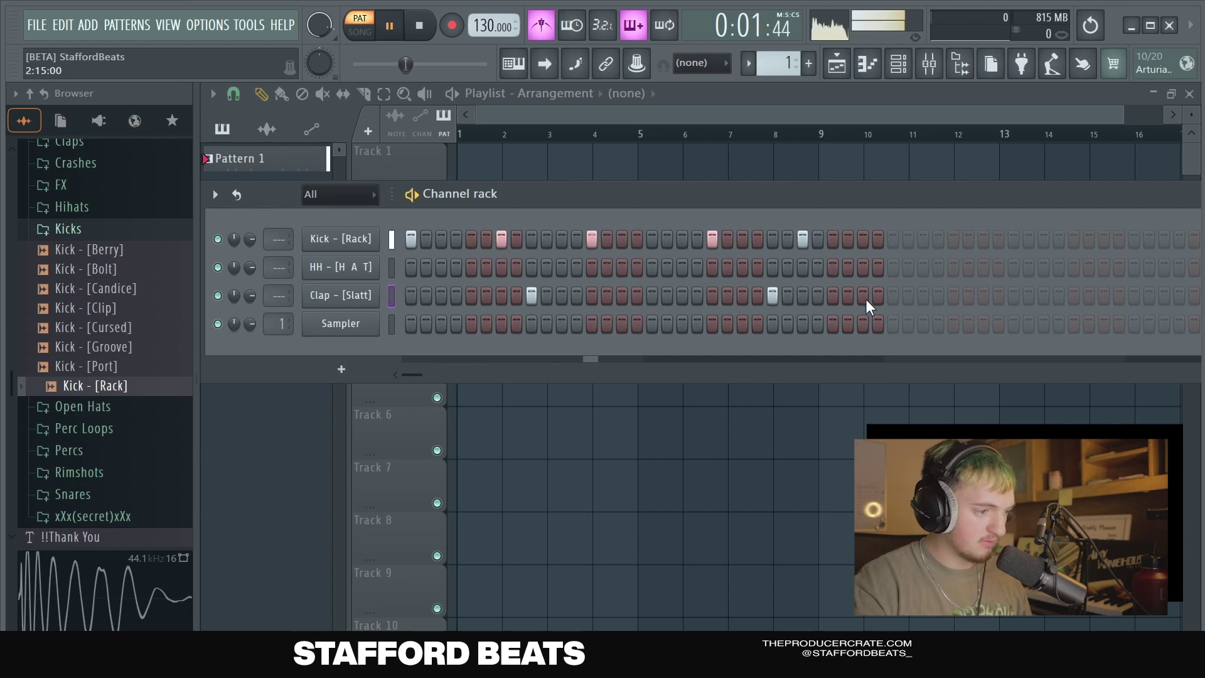
{"action": "key", "text": "space"}
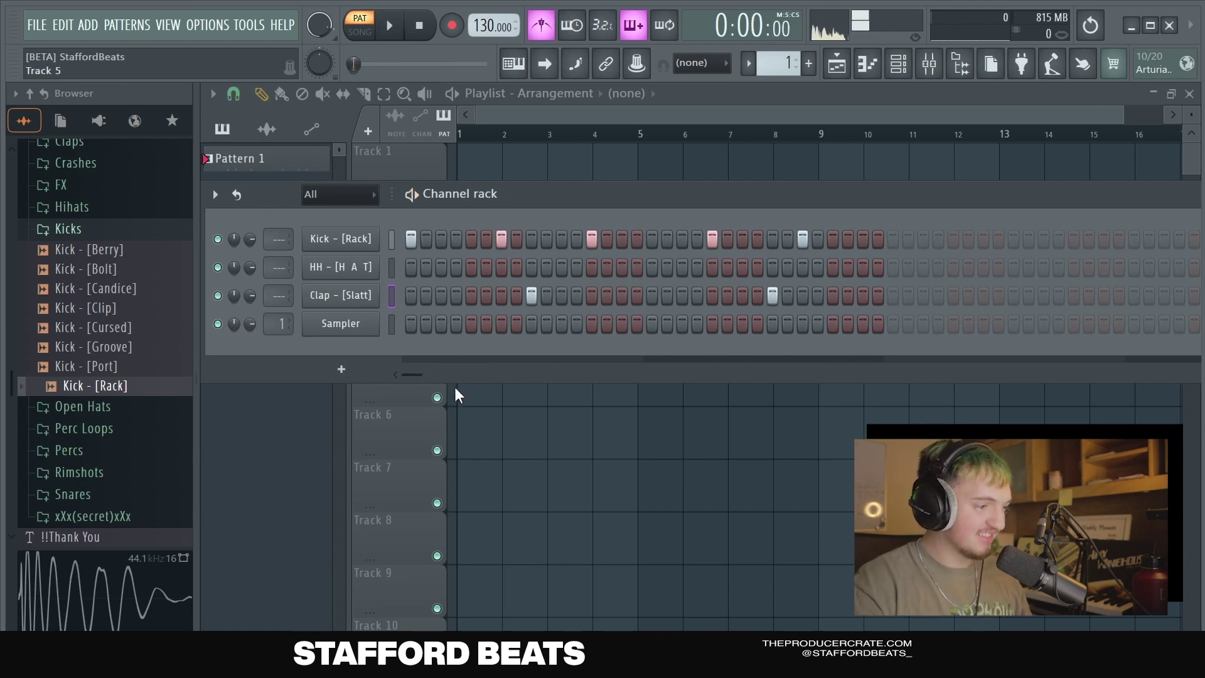
Fill the HH - [H A T] channel with a hit every 2 steps and play the drum pattern back
{"action": "right_click", "coordinate": [359, 275]}
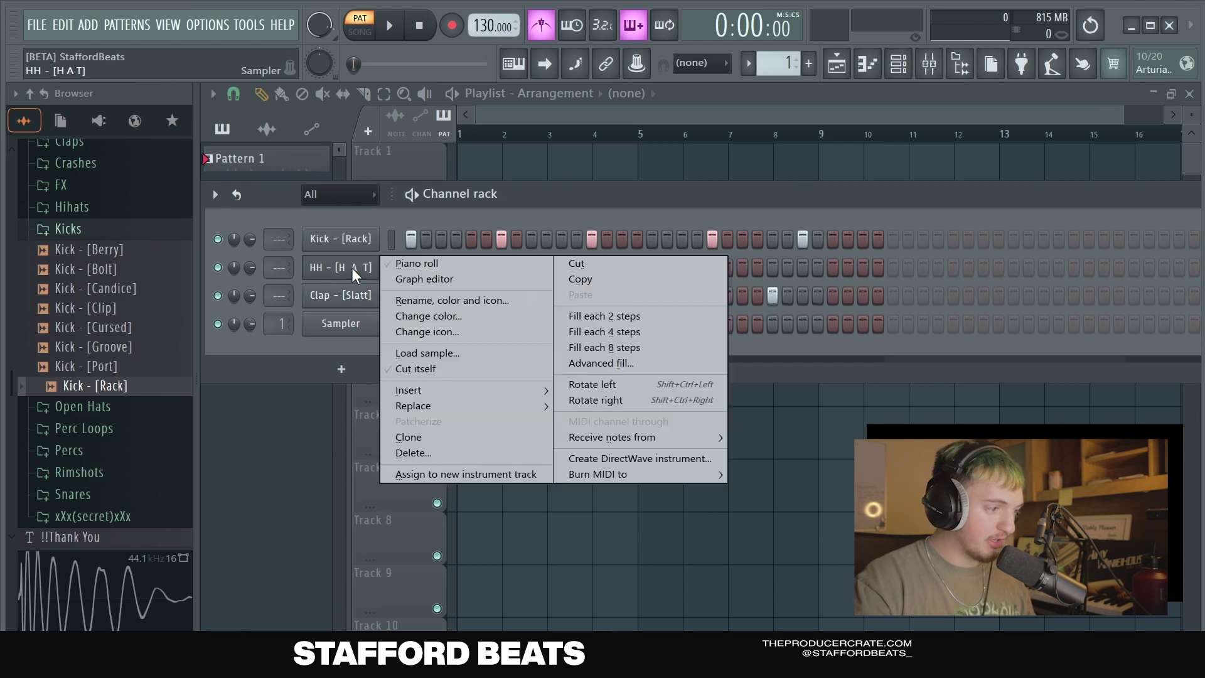
{"action": "left_click", "coordinate": [645, 315]}
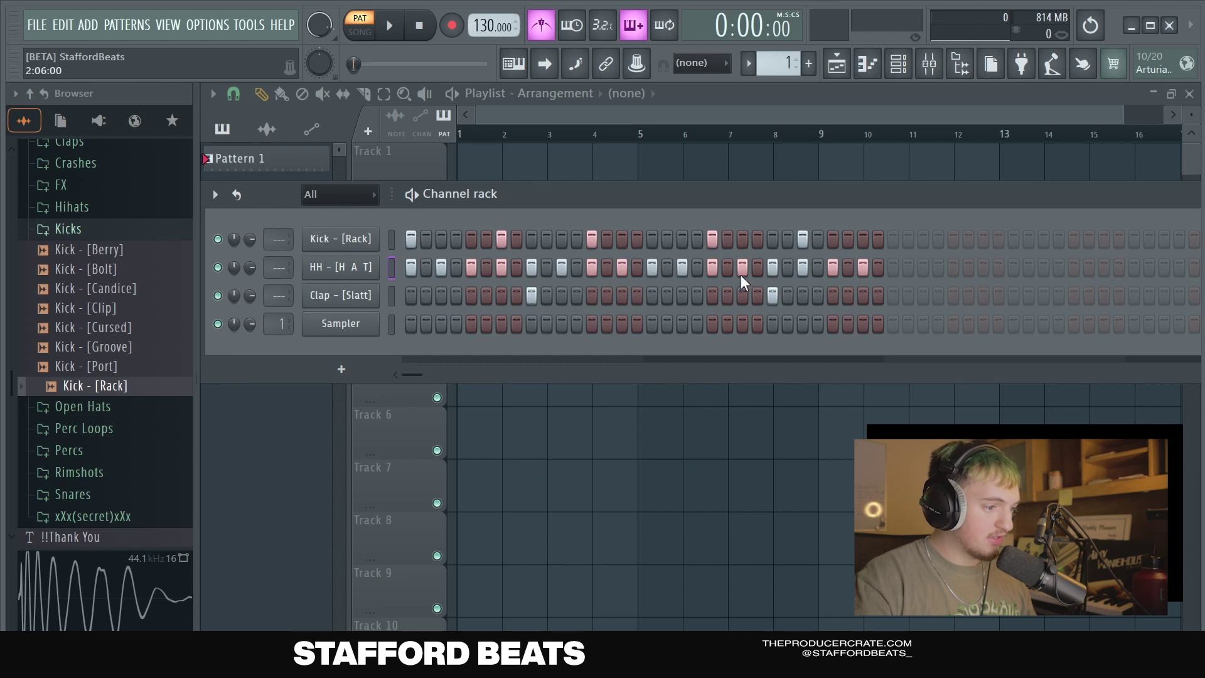
{"action": "key", "text": "space"}
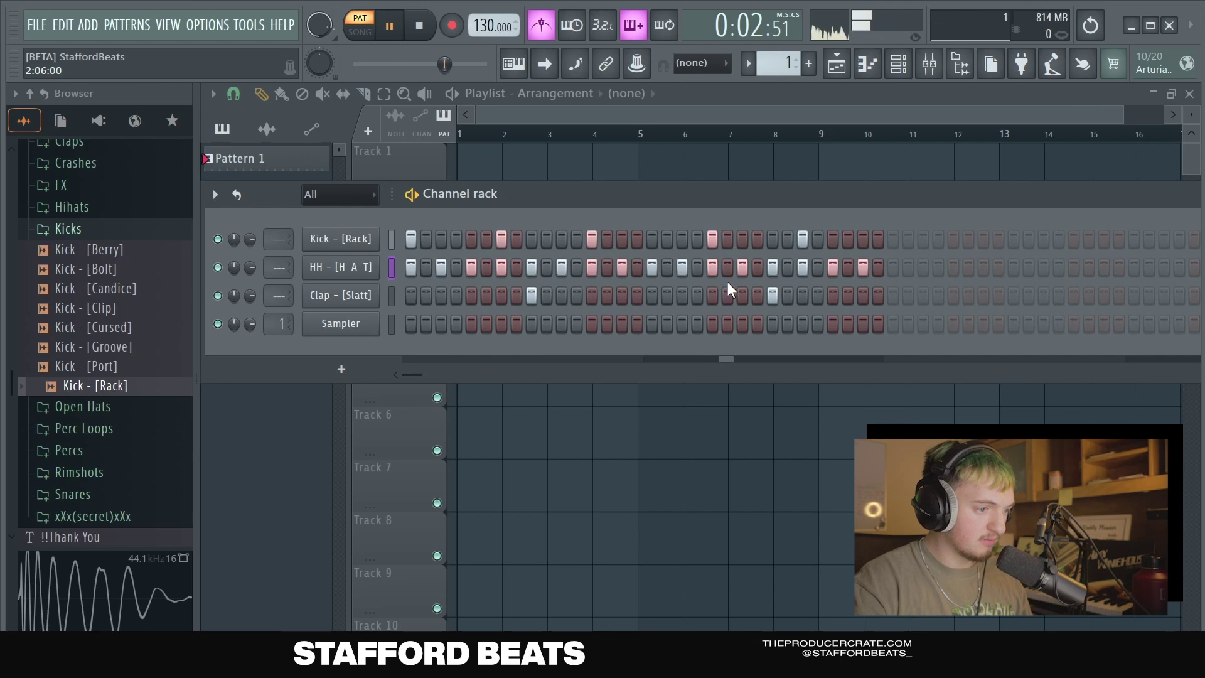
{"action": "key", "text": "space"}
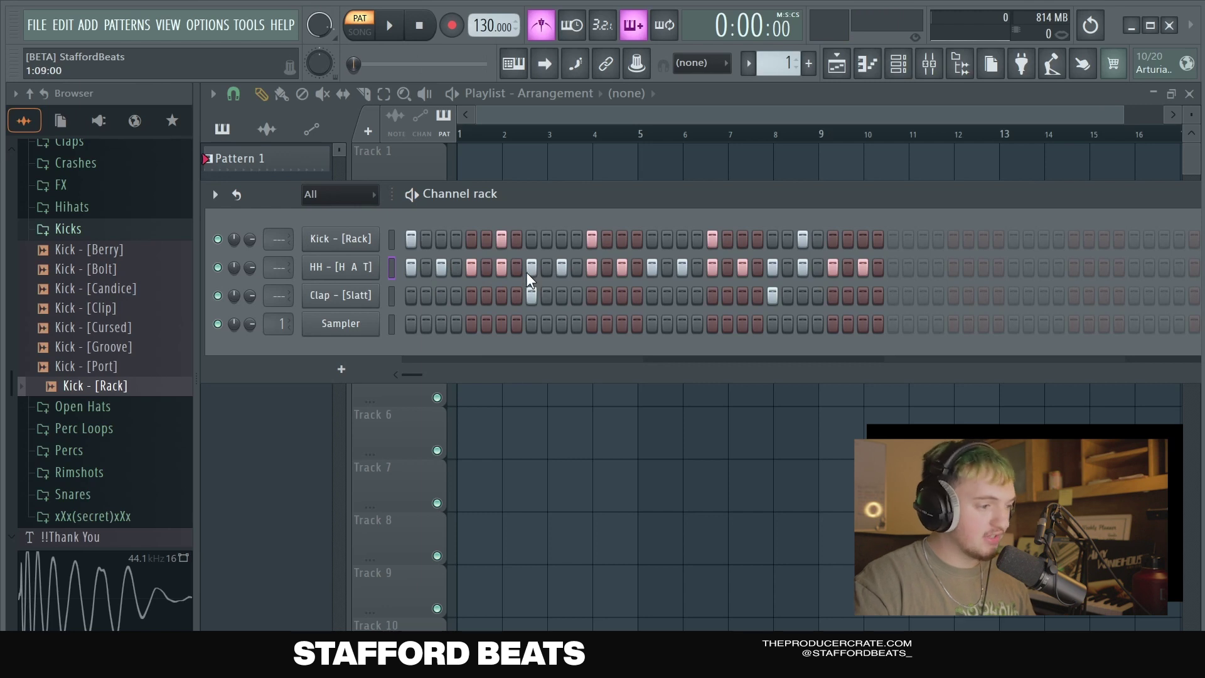
Remove the HH - [H A T] hit on step 19 while the drum pattern plays, and stop playback
{"action": "key", "text": "space"}
{"action": "left_click", "coordinate": [683, 266]}
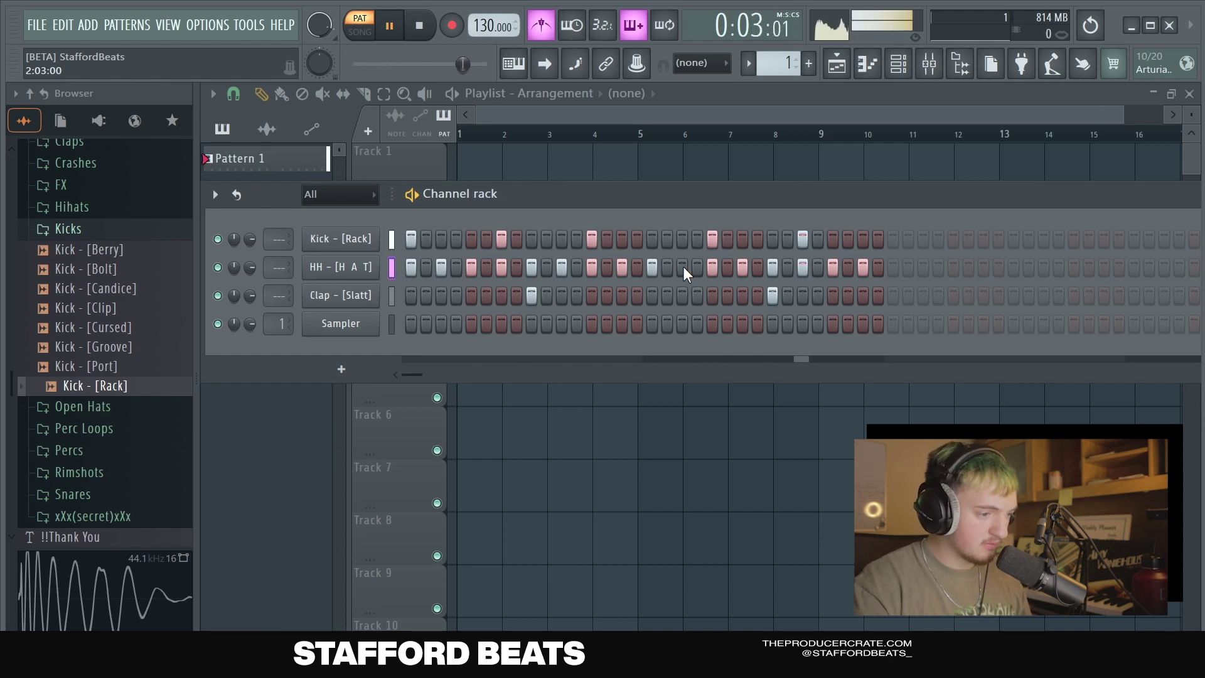
{"action": "key", "text": "space"}
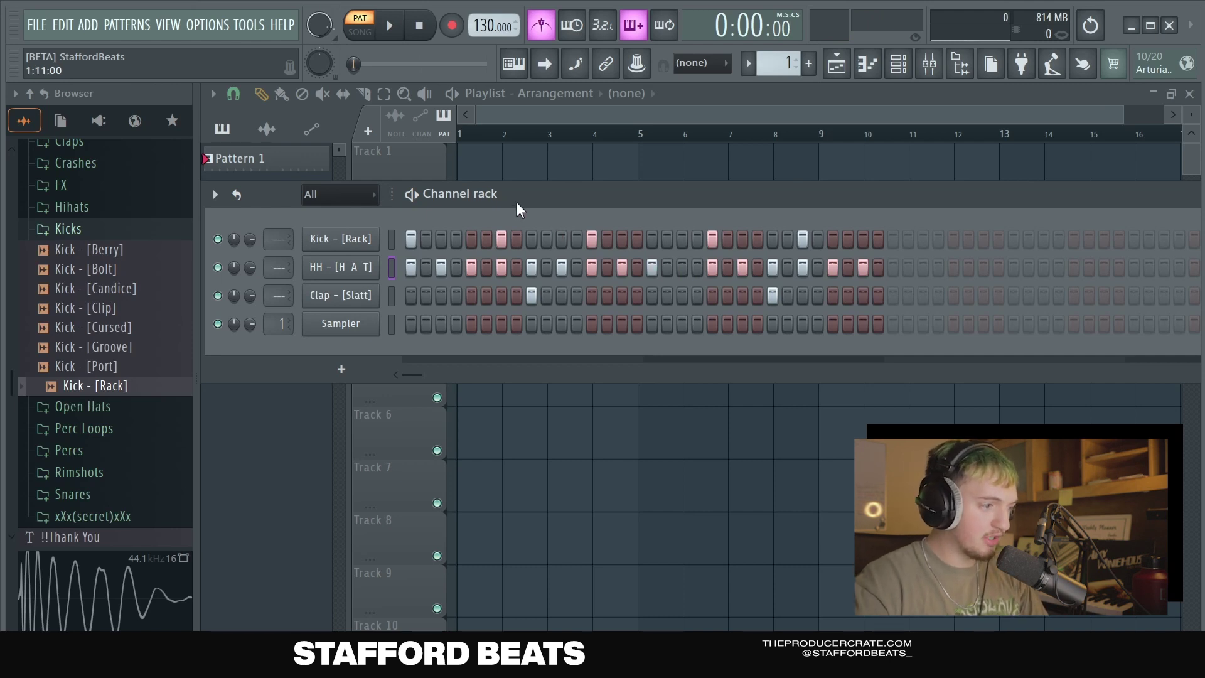
Rename Pattern 1 as Drums and colour it red
{"action": "left_click", "coordinate": [274, 161]}
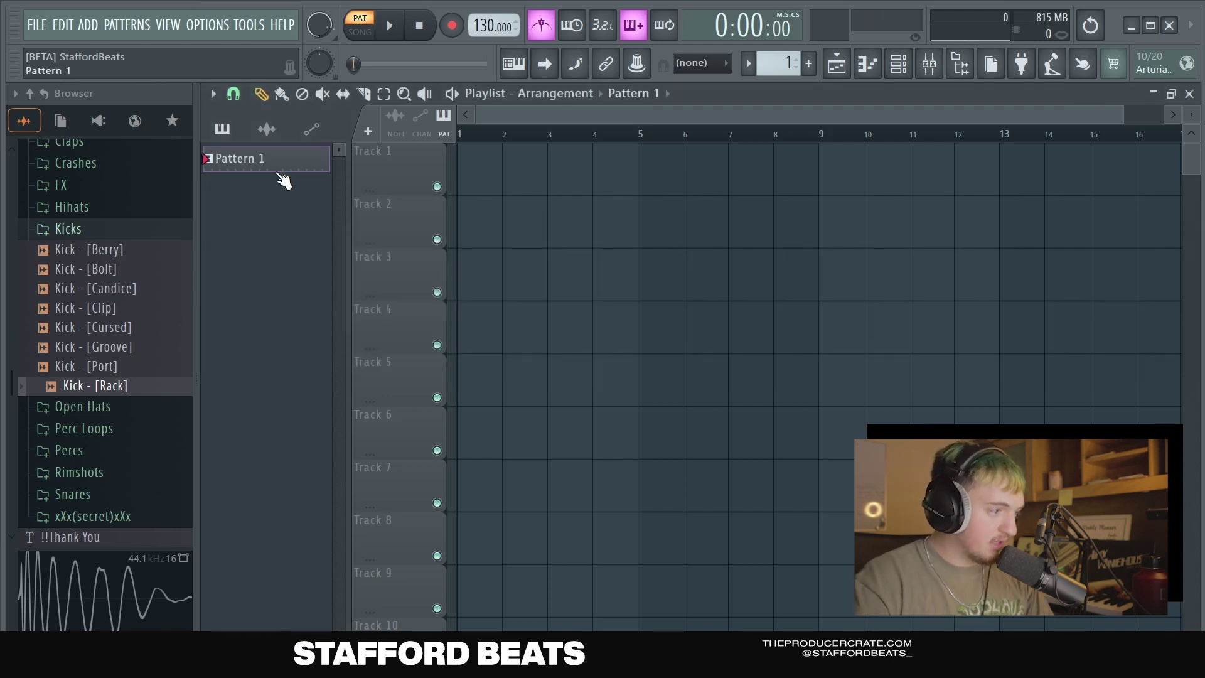
{"action": "right_click", "coordinate": [273, 161]}
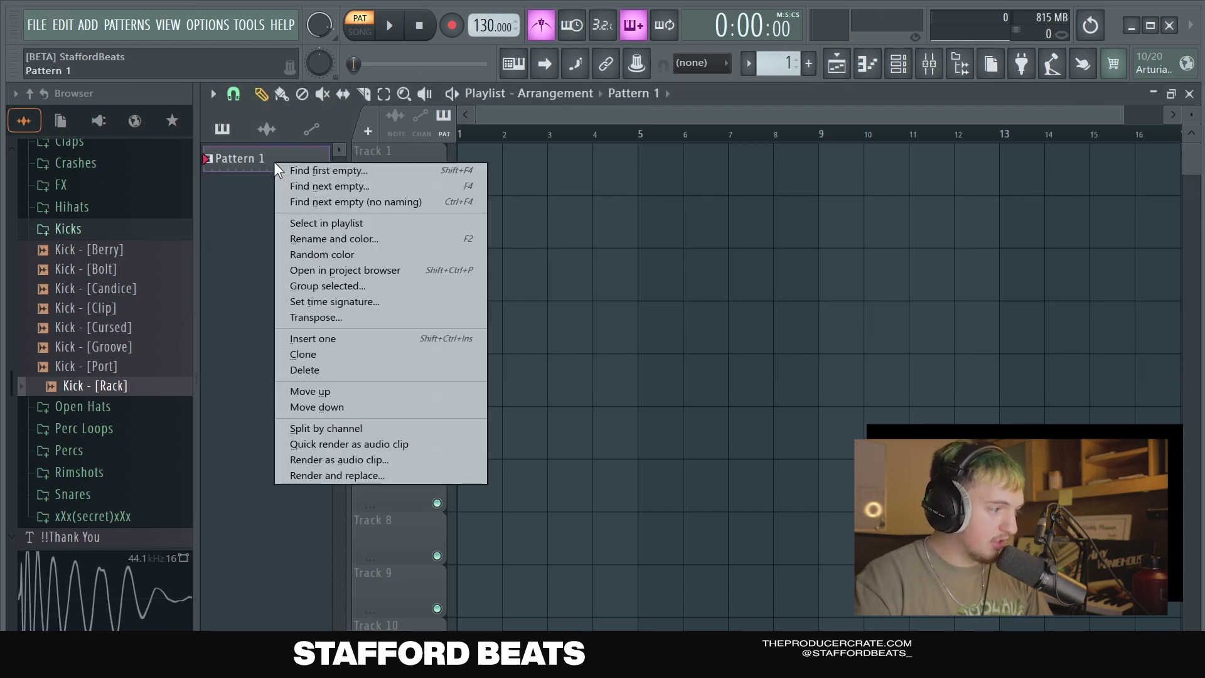
{"action": "left_click", "coordinate": [322, 238]}
{"action": "type", "text": "Drums"}
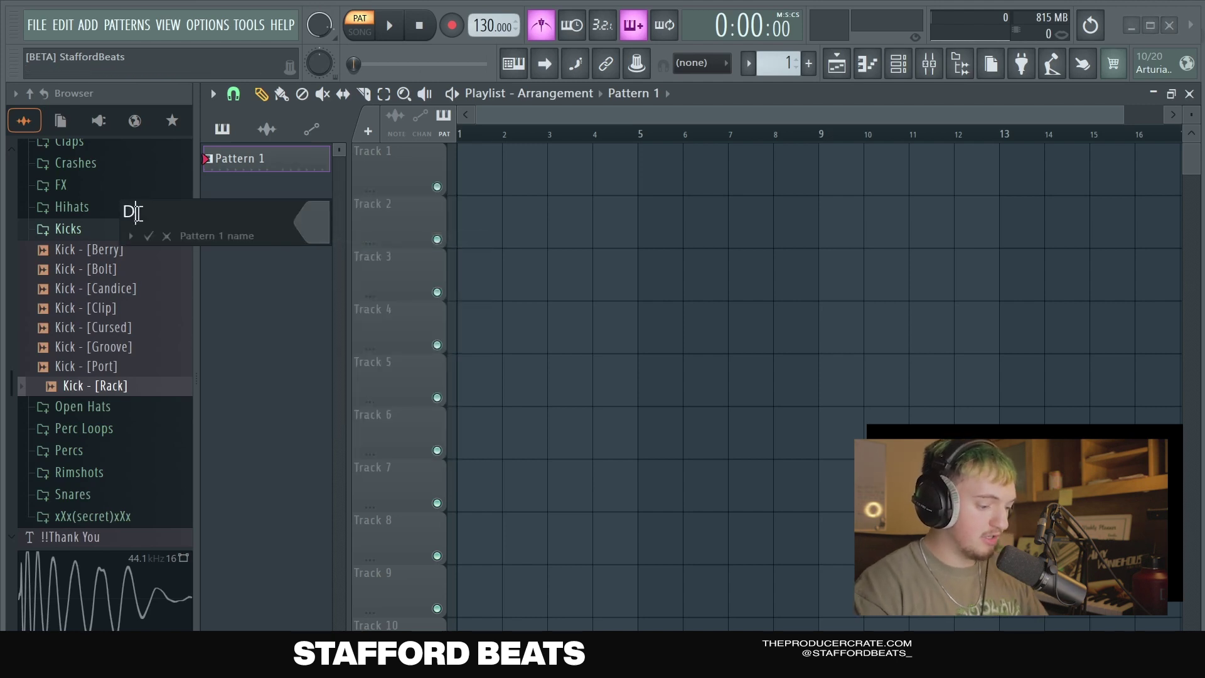
{"action": "left_click", "coordinate": [324, 227]}
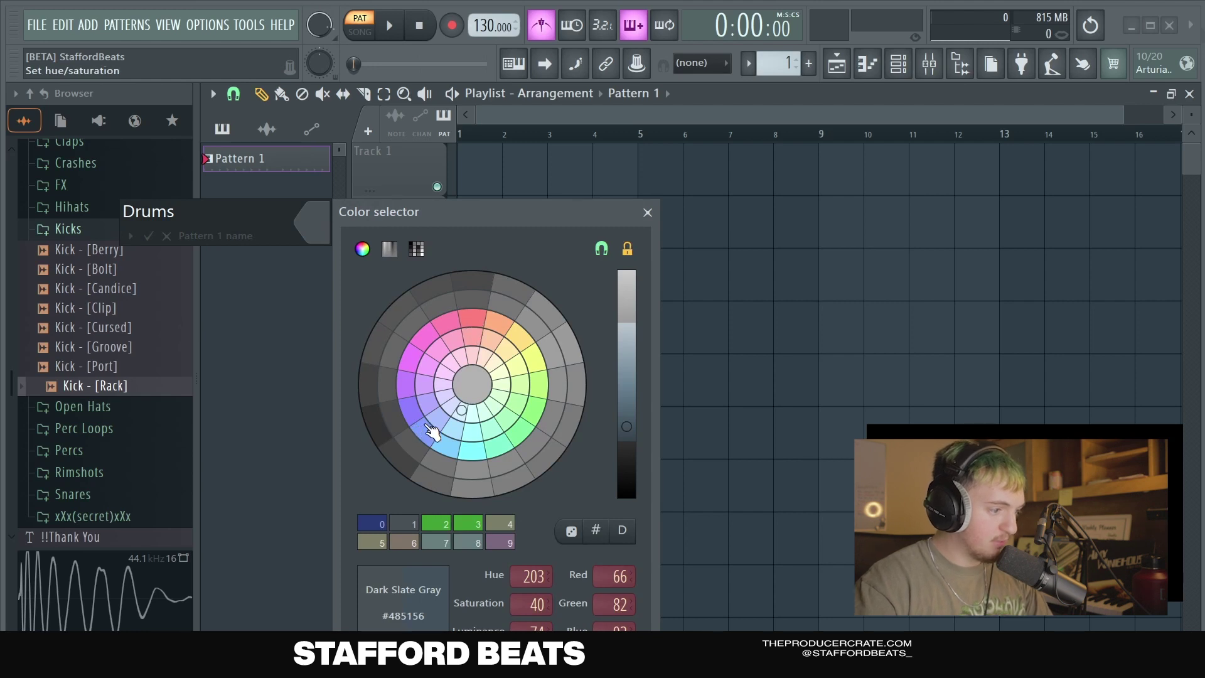
{"action": "left_click", "coordinate": [473, 319]}
{"action": "left_click", "coordinate": [647, 212]}
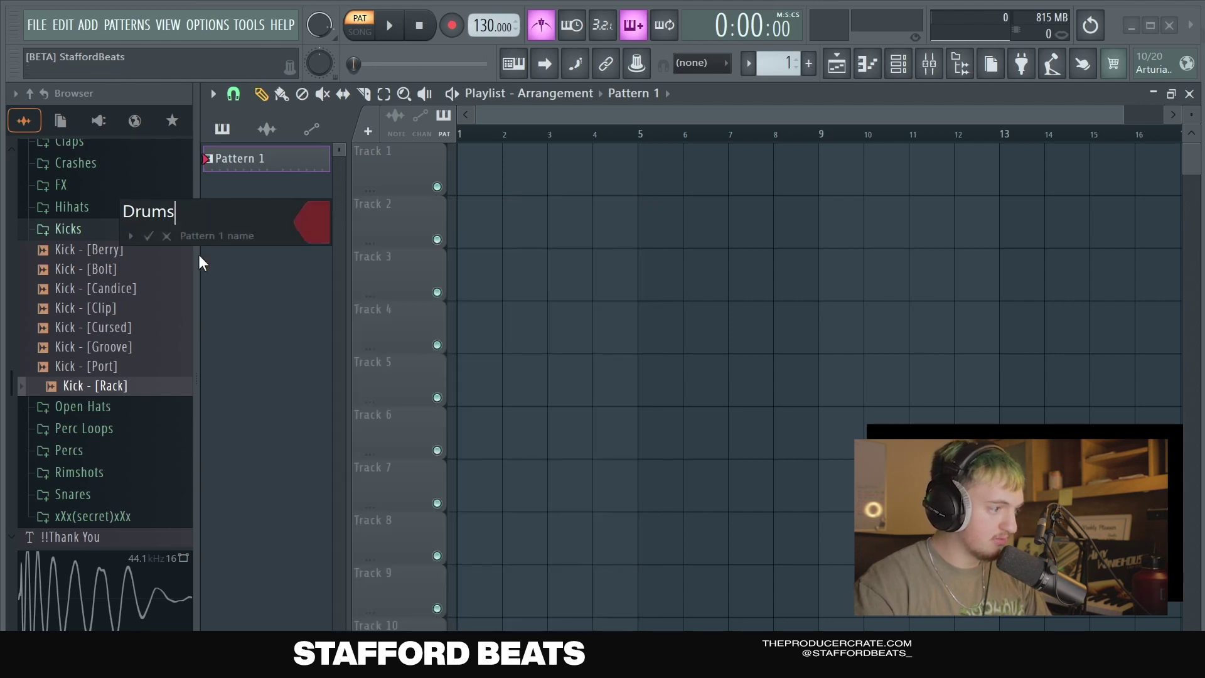
{"action": "left_click", "coordinate": [149, 236]}
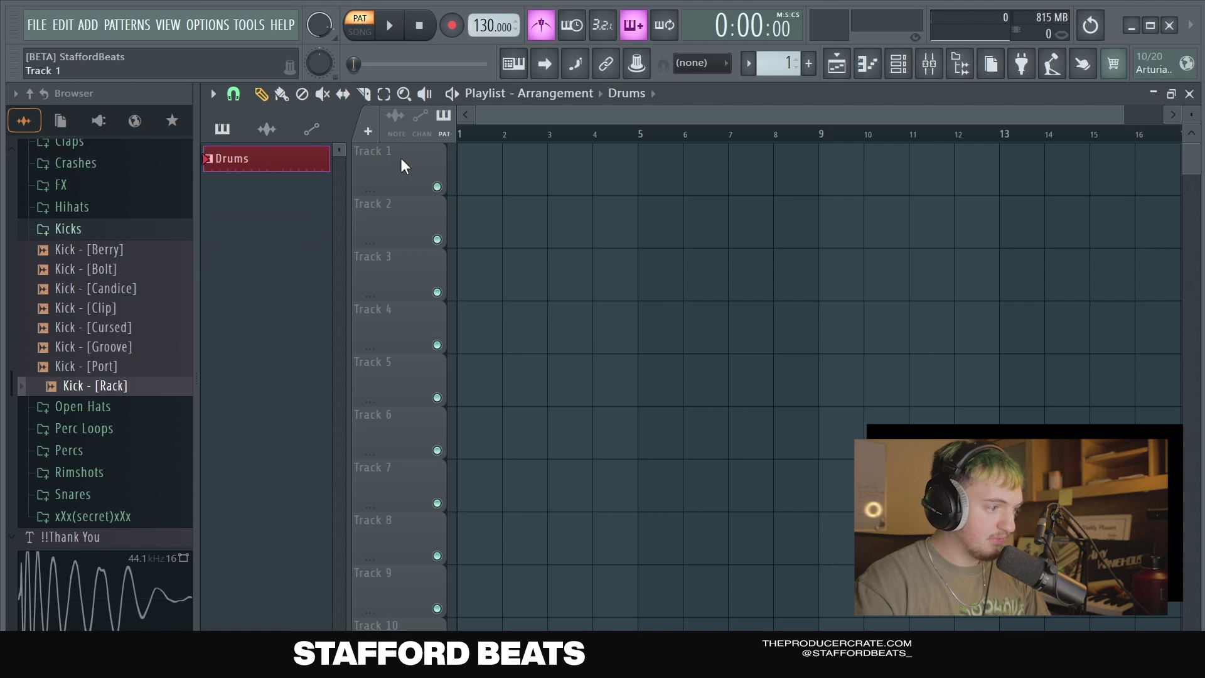
Place six Drums clips back to back on Track 1 of the playlist, filling bars 1 to 12
{"action": "left_click", "coordinate": [470, 168]}
{"action": "right_click", "coordinate": [498, 172]}
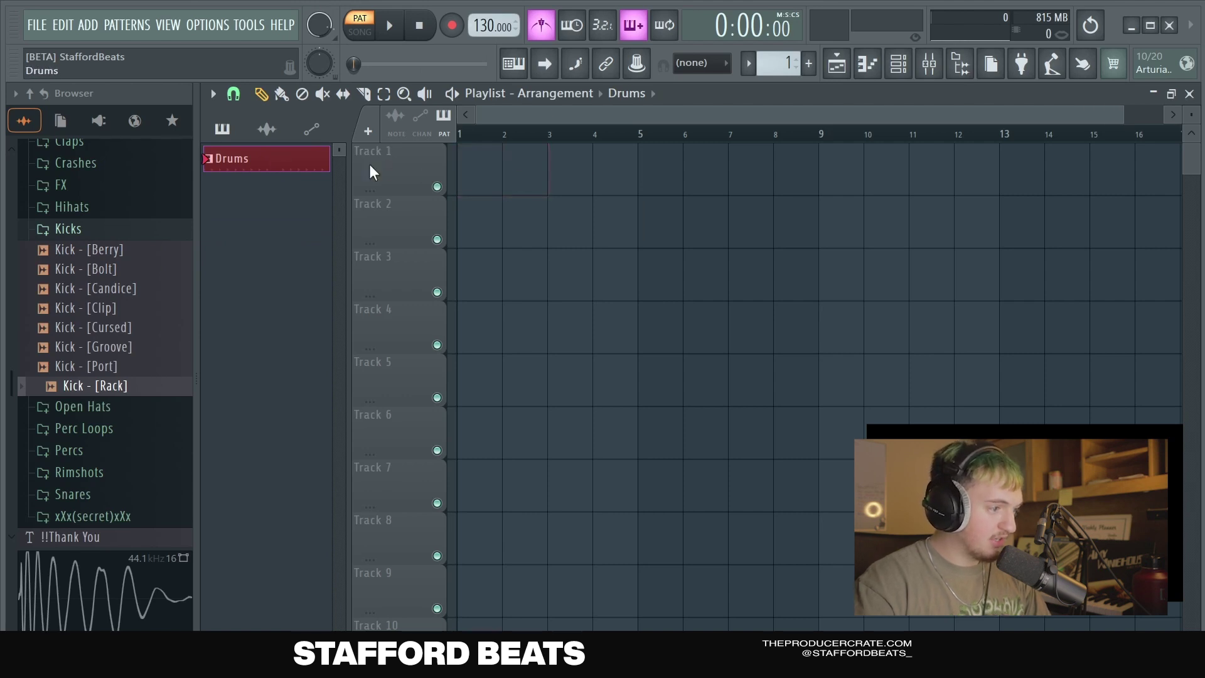
{"action": "left_click", "coordinate": [468, 179]}
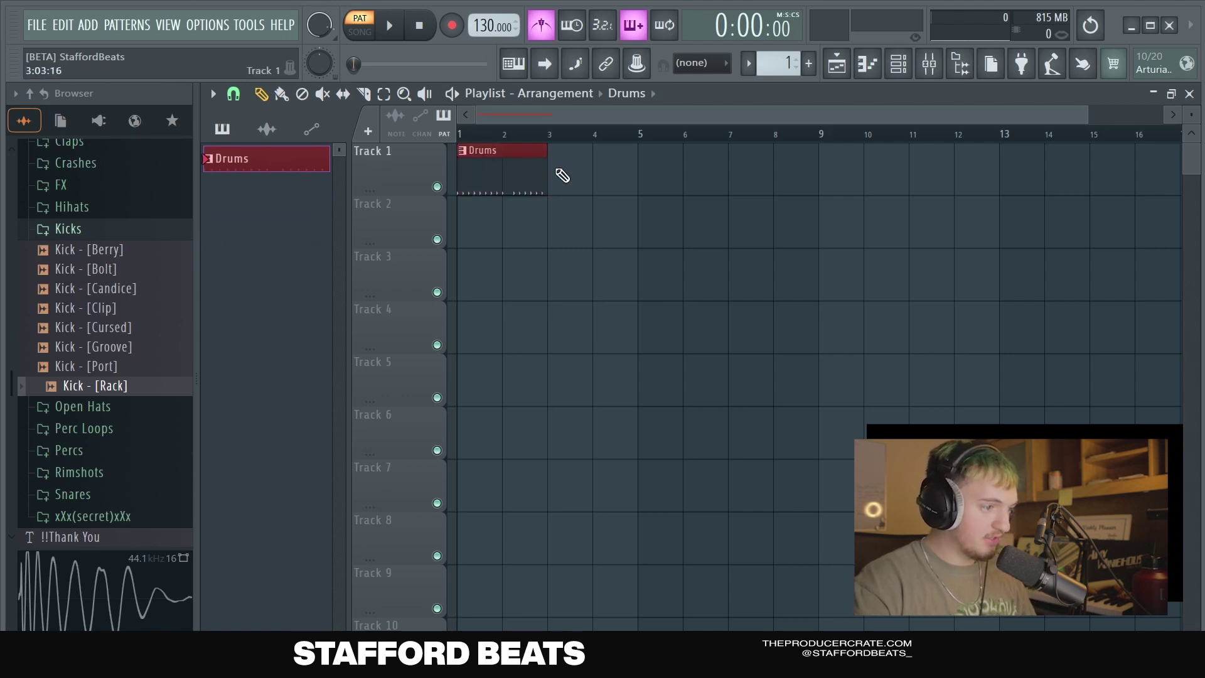
{"action": "left_click", "coordinate": [556, 170]}
{"action": "left_click", "coordinate": [646, 177]}
{"action": "left_click", "coordinate": [753, 178]}
{"action": "left_click", "coordinate": [835, 179]}
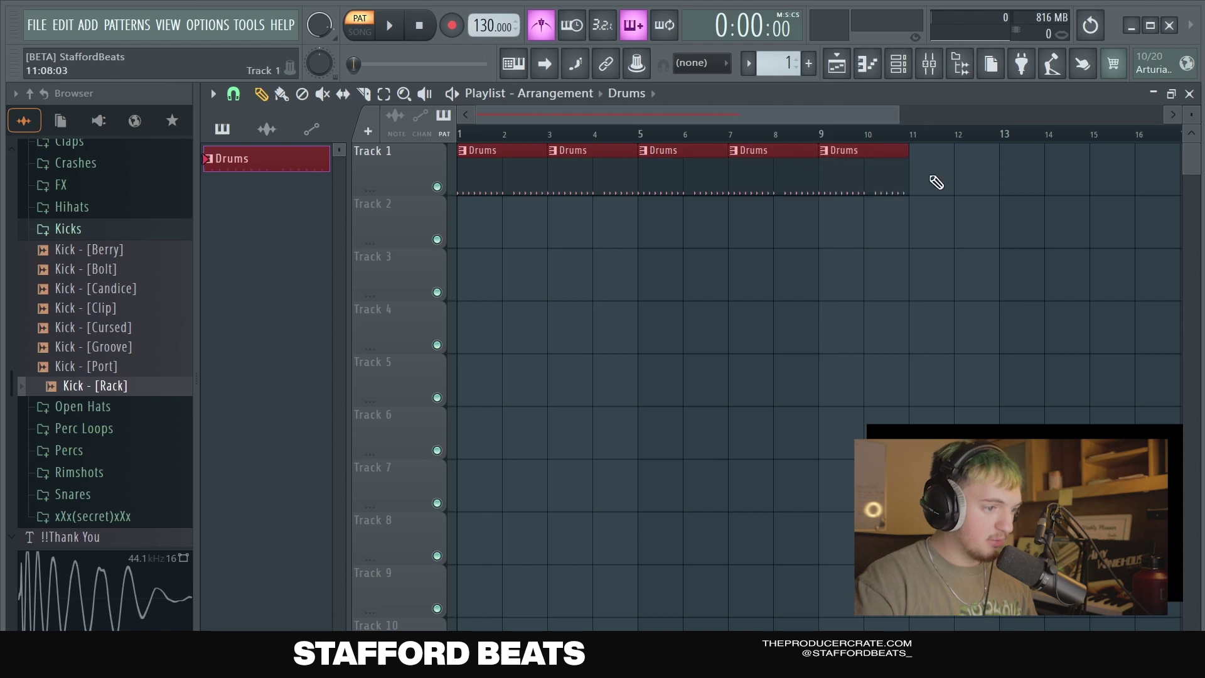
{"action": "left_click", "coordinate": [937, 182]}
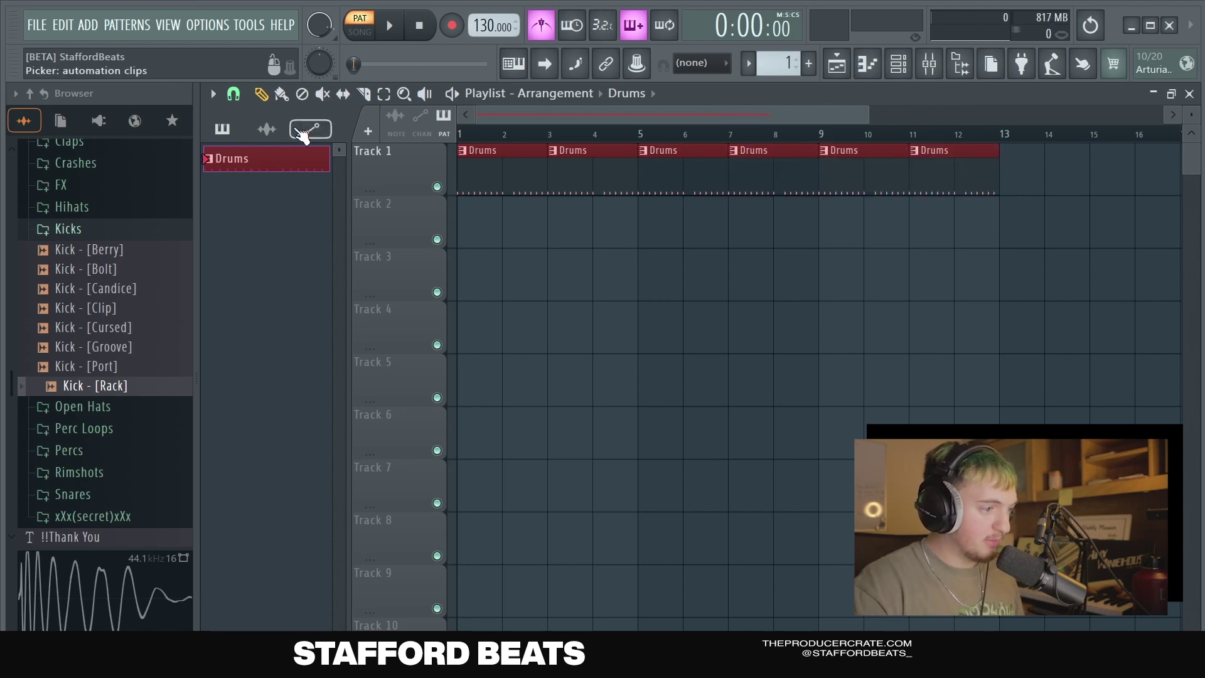
Switch to song mode and play the Drums arrangement from the start and from bar 11
{"action": "left_click", "coordinate": [369, 36]}
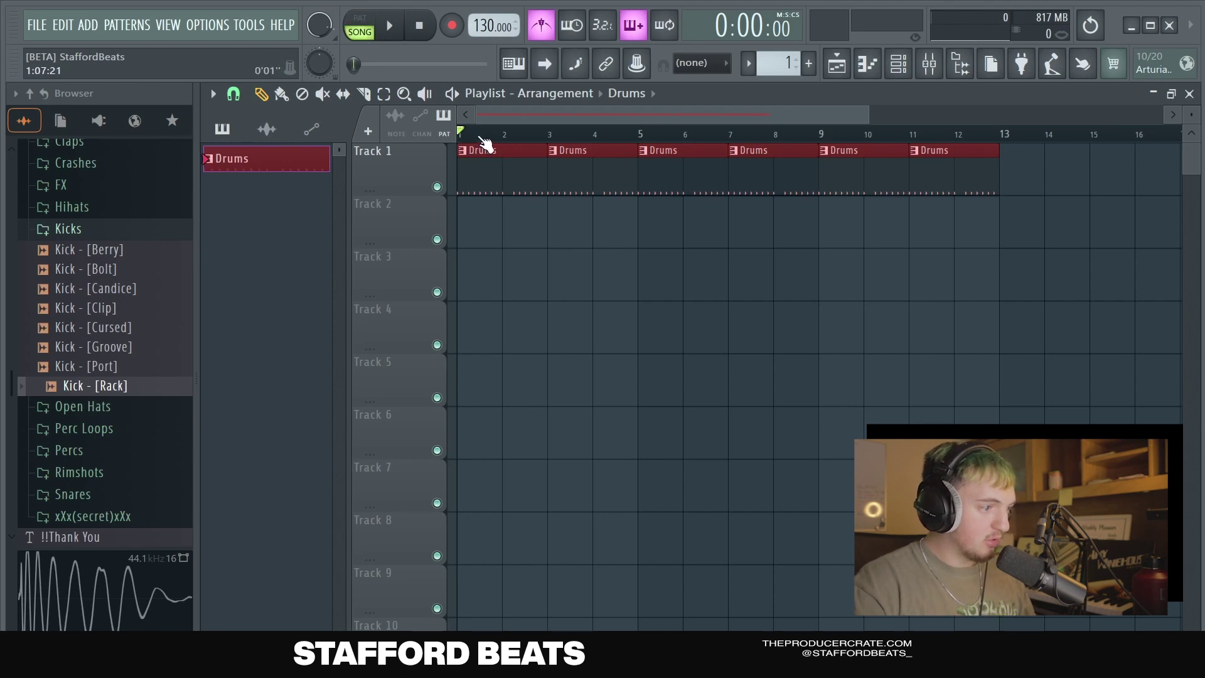
{"action": "mouse_move", "coordinate": [479, 134]}
{"action": "left_mouse_down"}
{"action": "mouse_move", "coordinate": [693, 146]}
{"action": "mouse_move", "coordinate": [662, 129]}
{"action": "mouse_move", "coordinate": [461, 133]}
{"action": "left_mouse_up"}
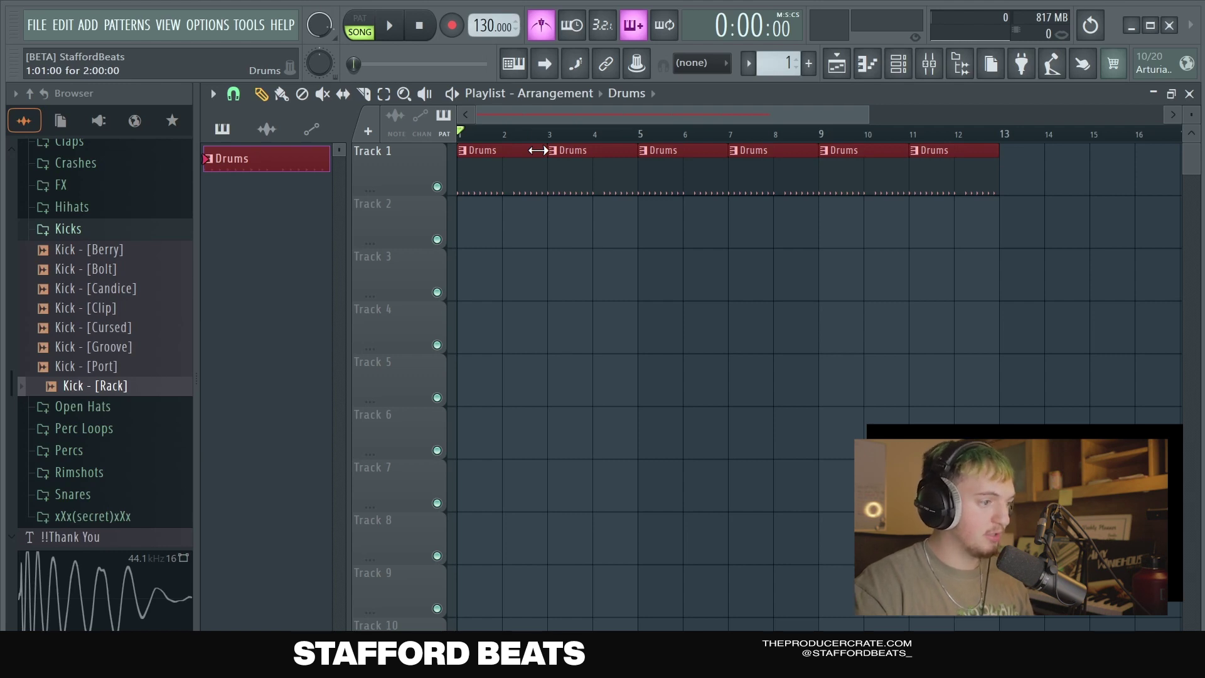
{"action": "key", "text": "space"}
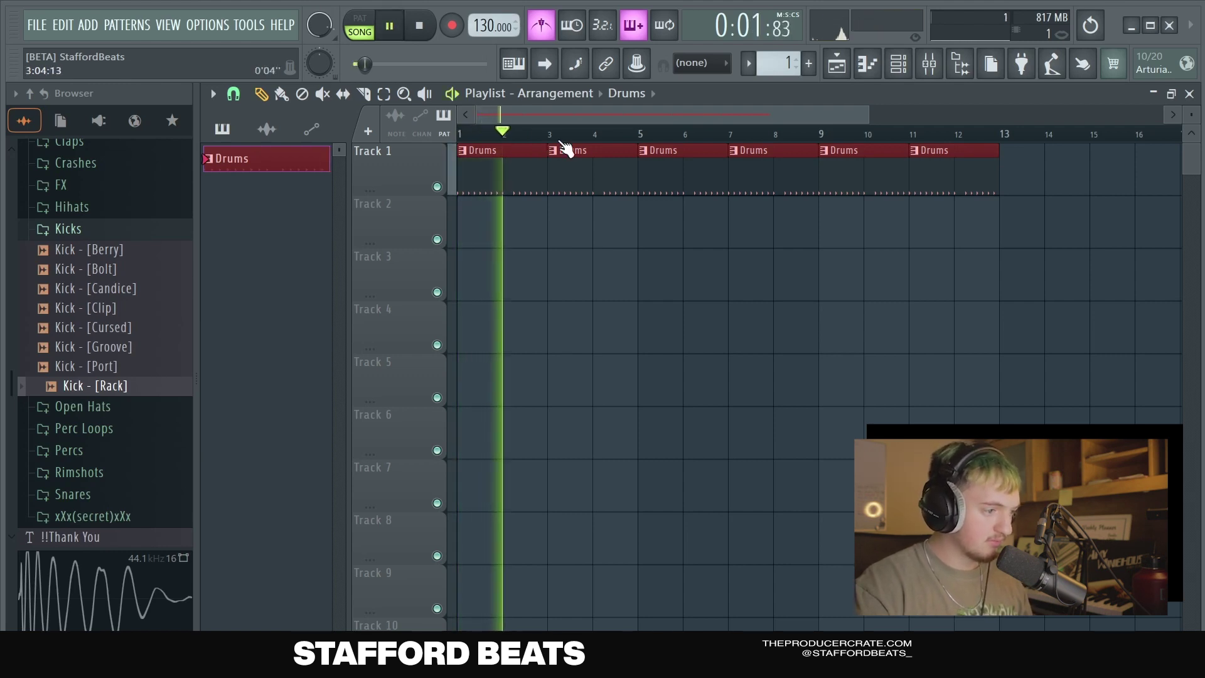
{"action": "key", "text": "space"}
{"action": "left_click_drag", "start_coordinate": [484, 169], "coordinate": [1011, 204]}
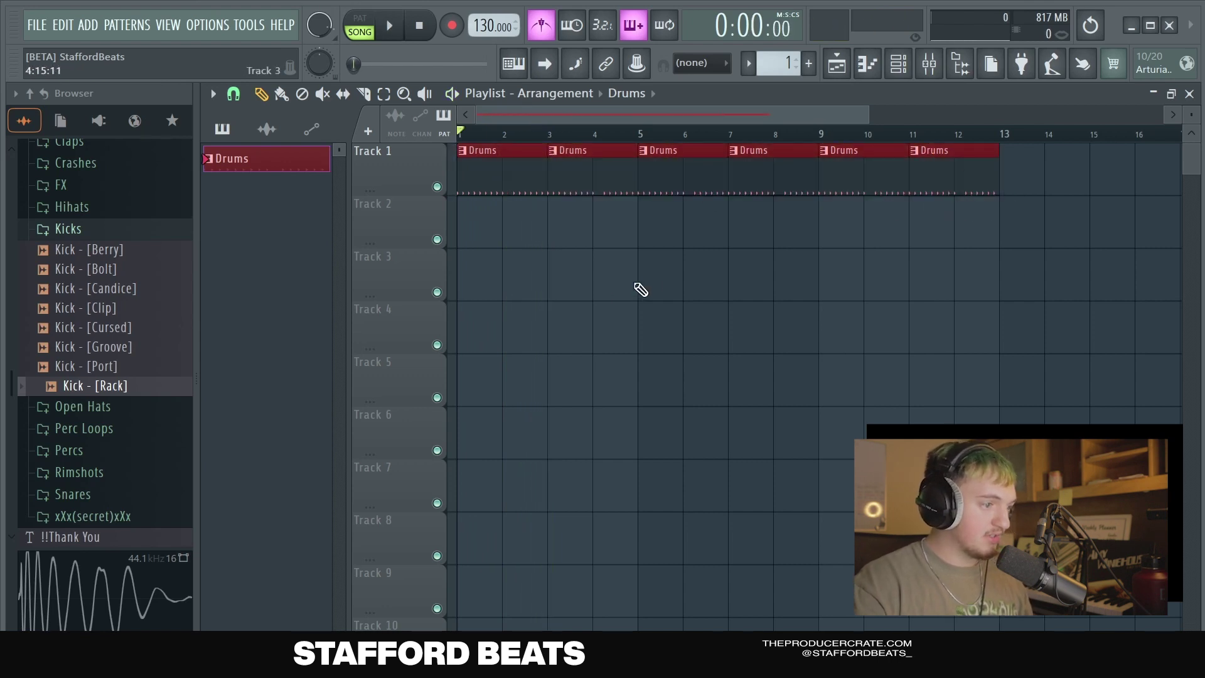
{"action": "left_click_drag", "start_coordinate": [576, 164], "coordinate": [1024, 211]}
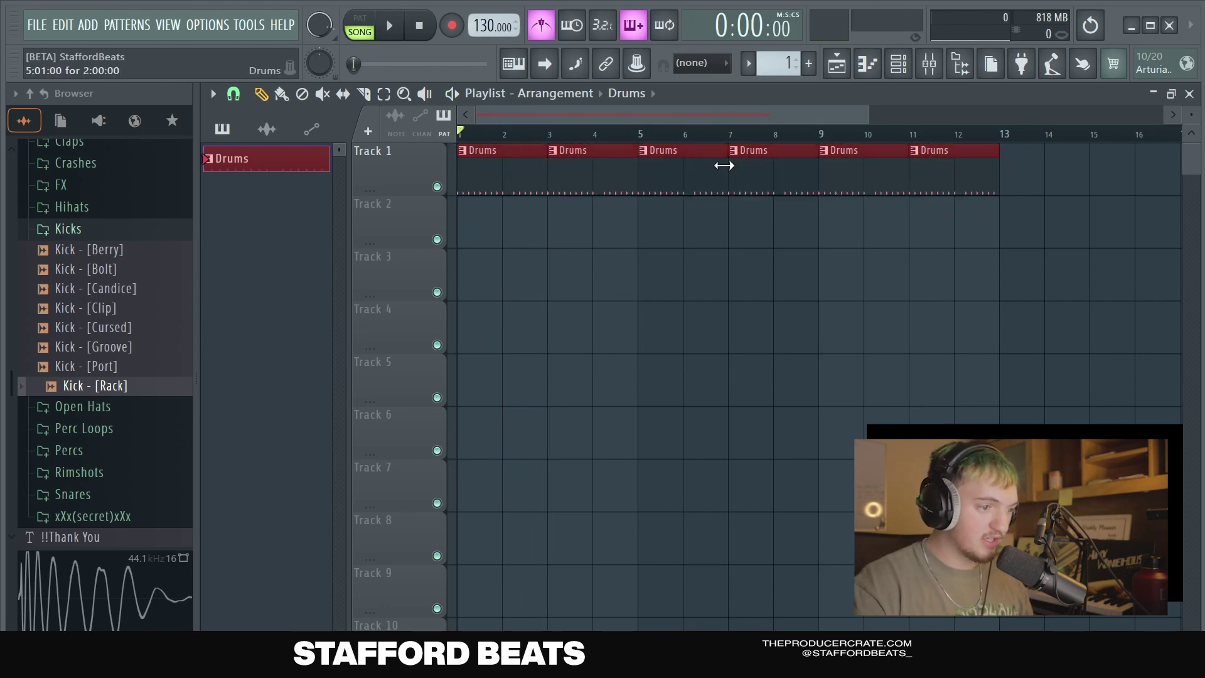
{"action": "left_click", "coordinate": [927, 135]}
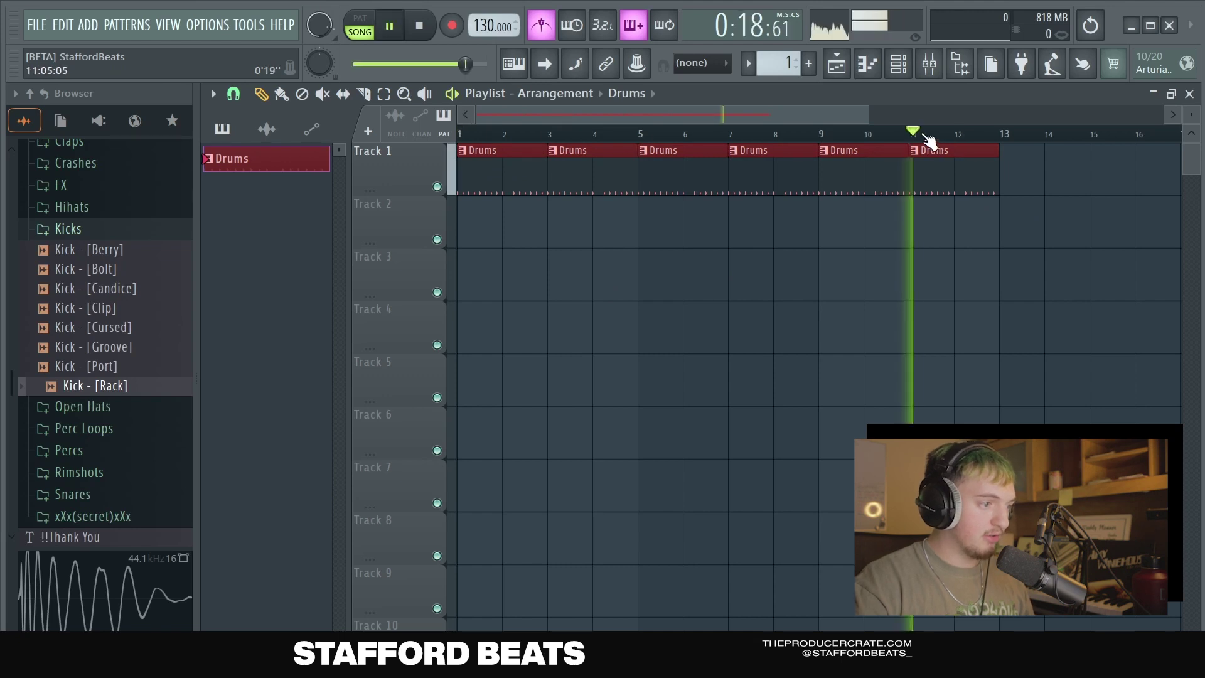
{"action": "scroll", "coordinate": [923, 148], "scroll_direction": "down", "scroll_amount": 3}
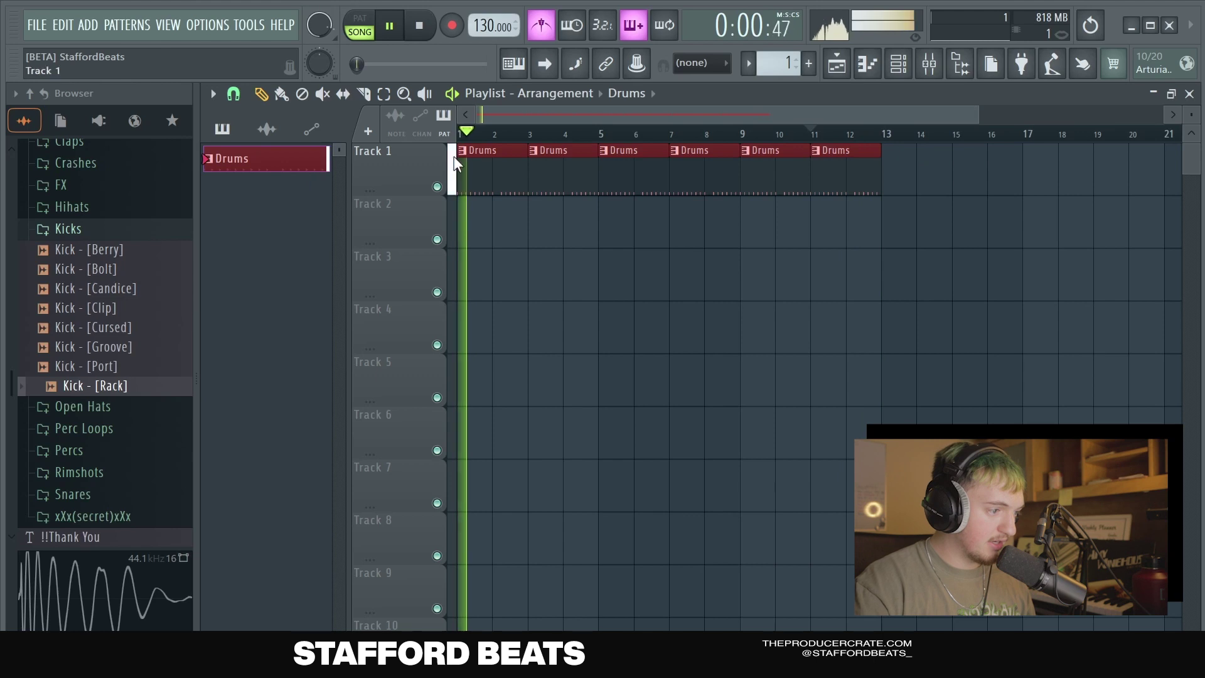
{"action": "key", "text": "space"}
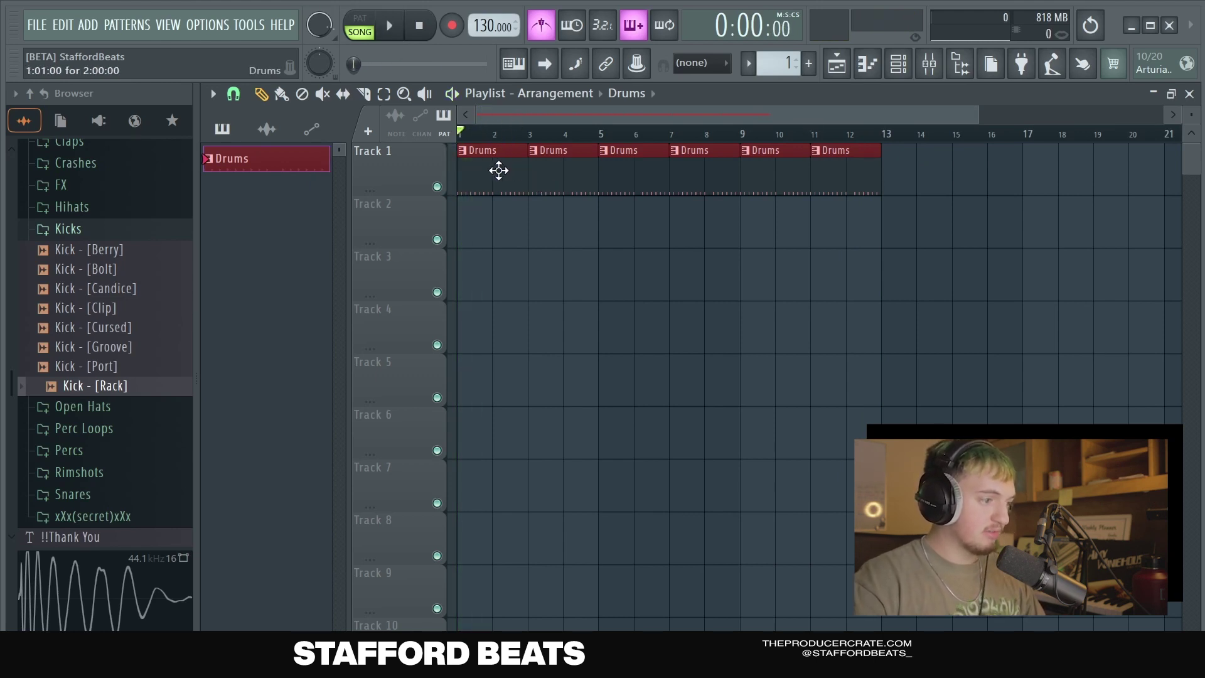
Create a new pattern named Melody, and switch playback to pattern mode with the channel rack shown
{"action": "left_click", "coordinate": [809, 65]}
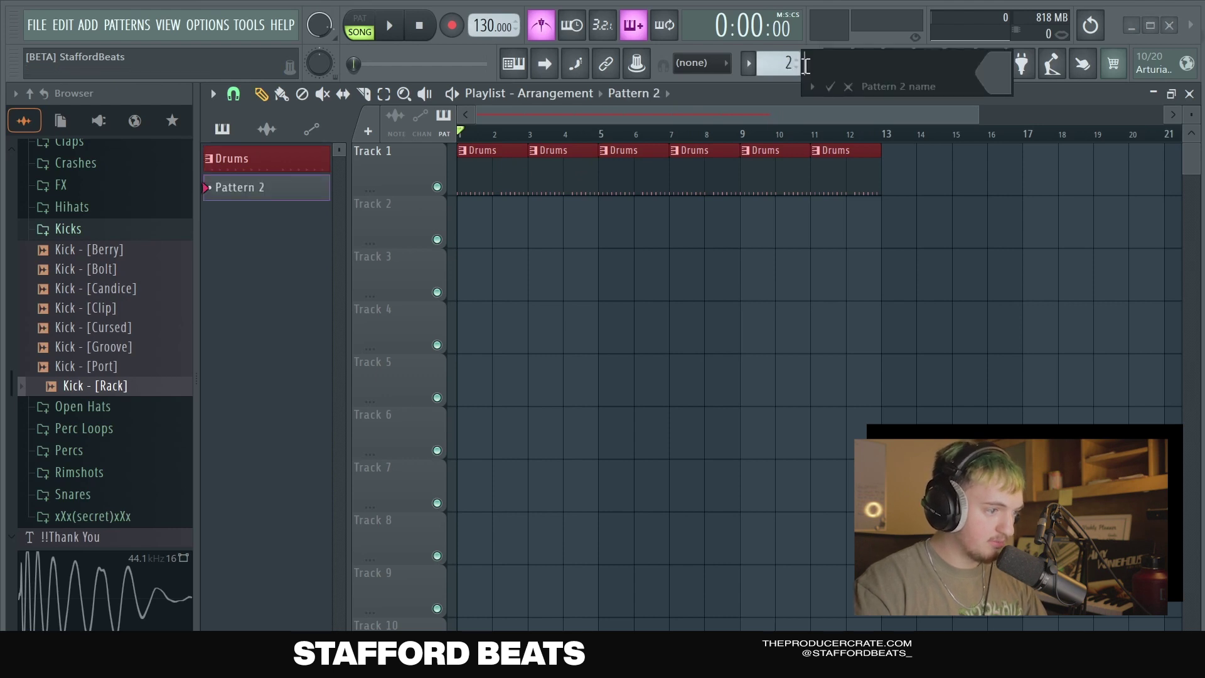
{"action": "type", "text": "Melody"}
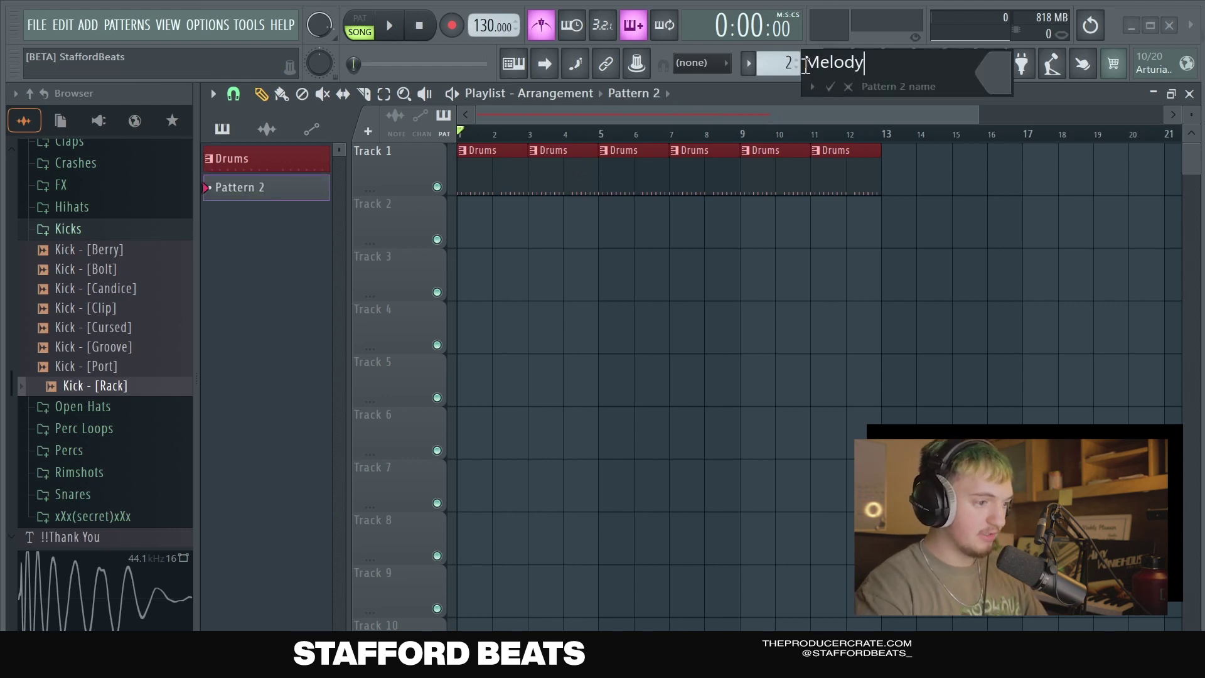
{"action": "key", "text": "Return"}
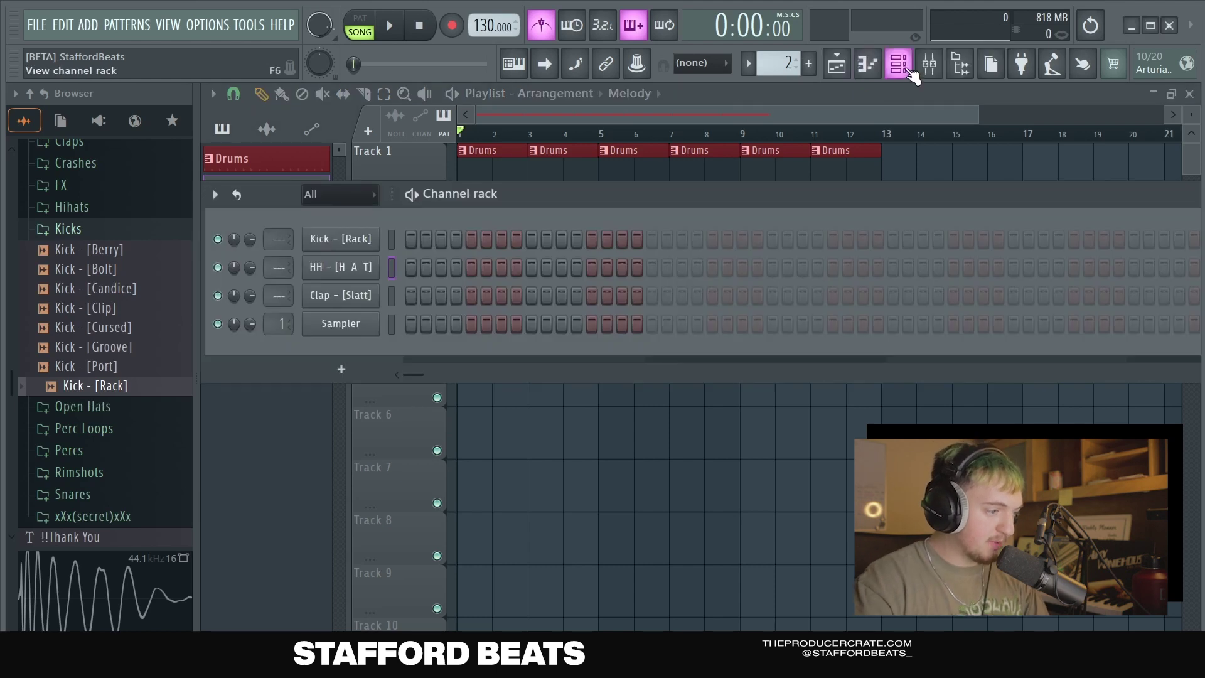
{"action": "left_click", "coordinate": [377, 34]}
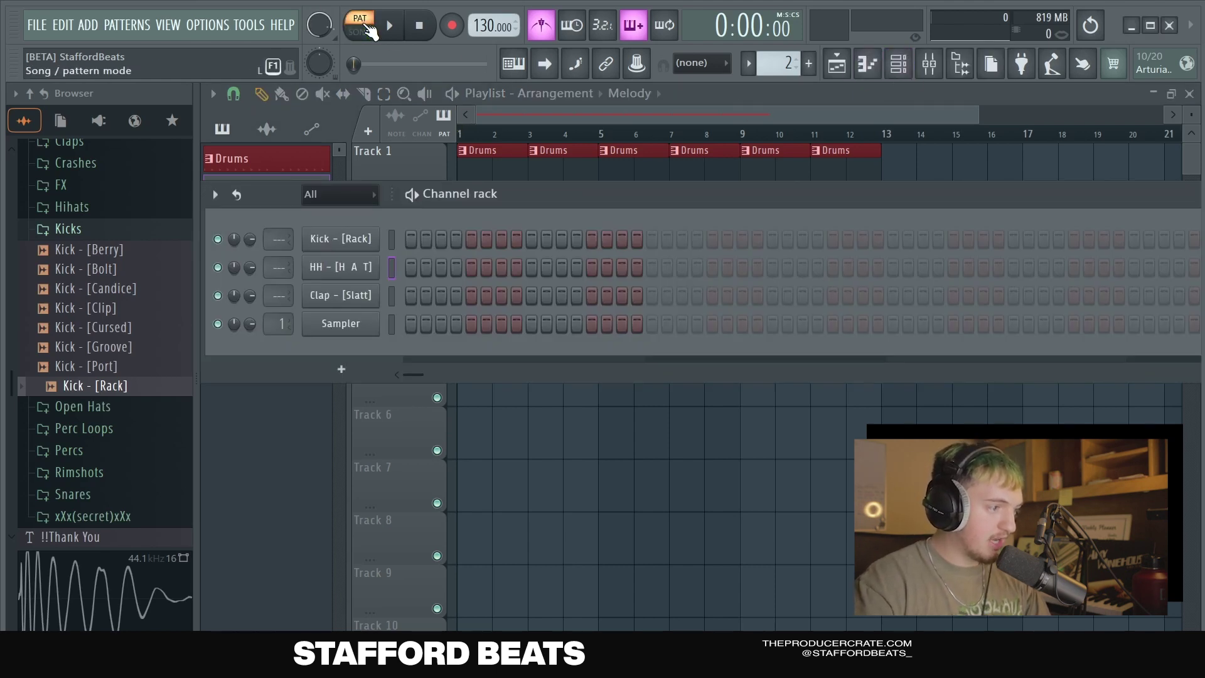
Add an FL Keys channel to the channel rack and audition a few notes on its on-screen piano
{"action": "left_click", "coordinate": [319, 371]}
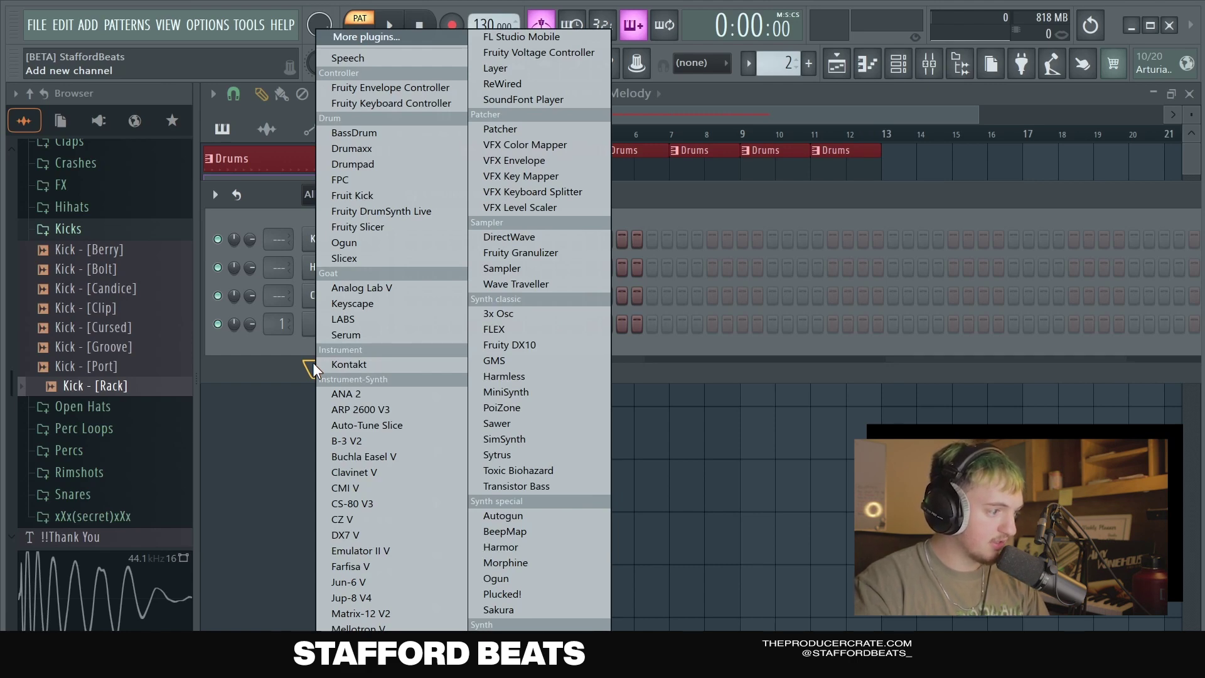
{"action": "left_click", "coordinate": [610, 232]}
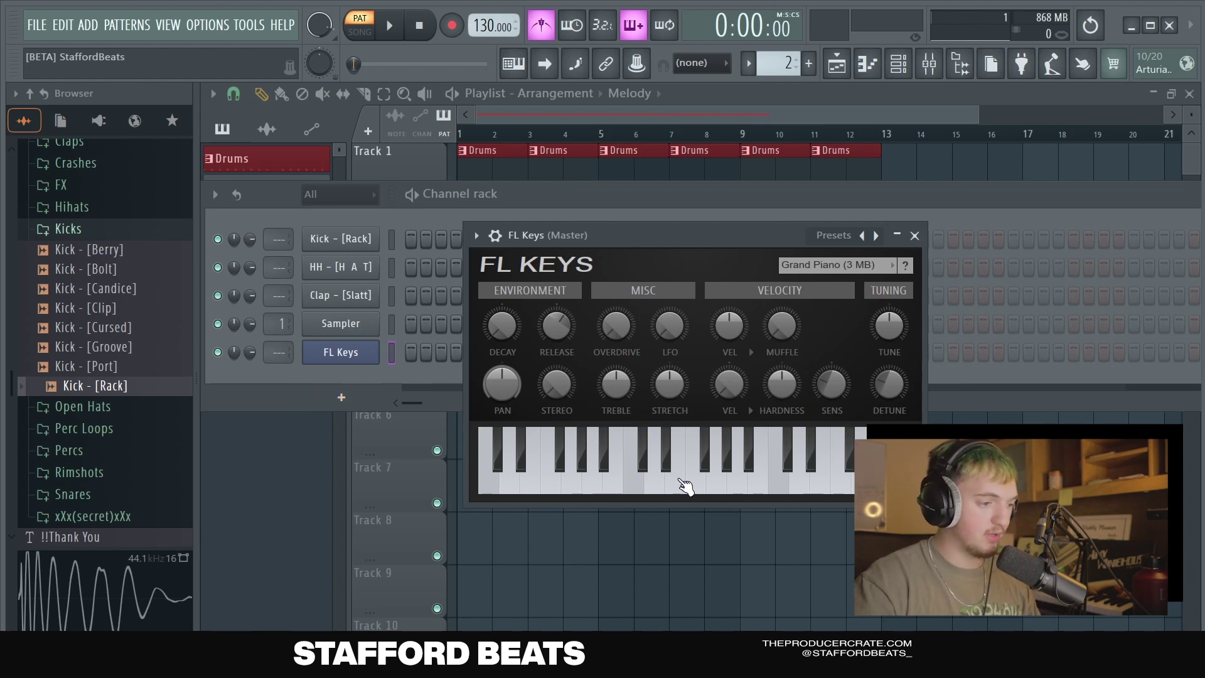
{"action": "left_click", "coordinate": [634, 487]}
{"action": "left_click", "coordinate": [738, 493]}
{"action": "left_click", "coordinate": [858, 483]}
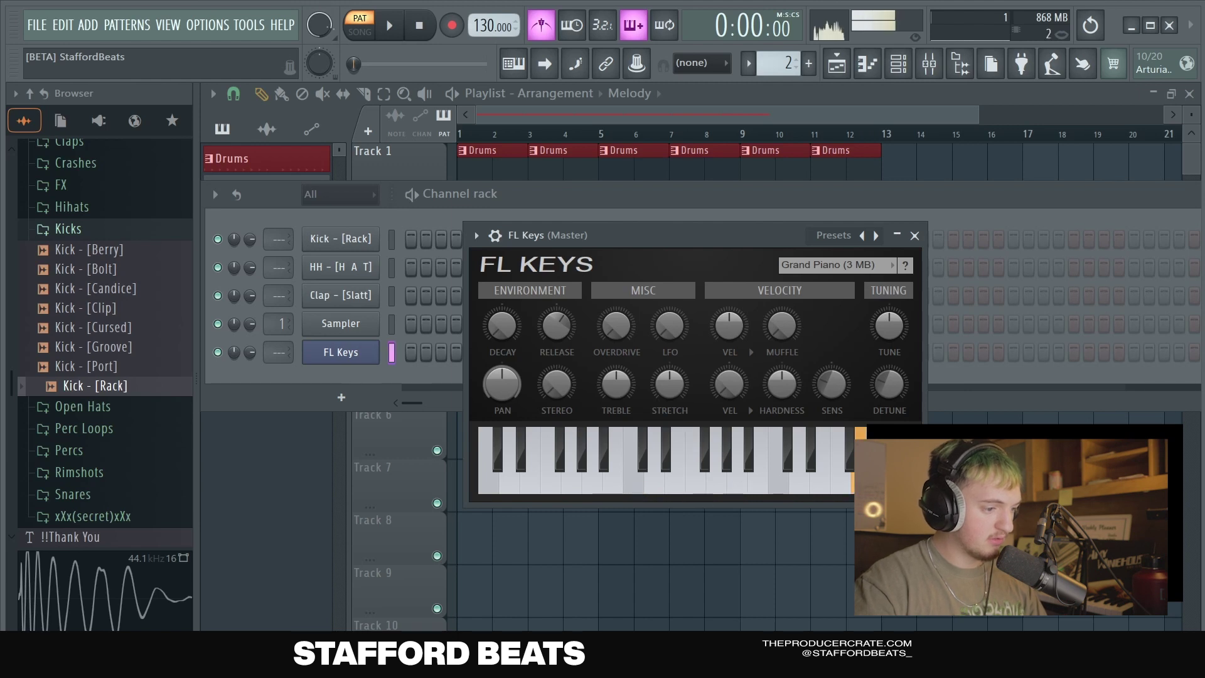
{"action": "left_click", "coordinate": [638, 487]}
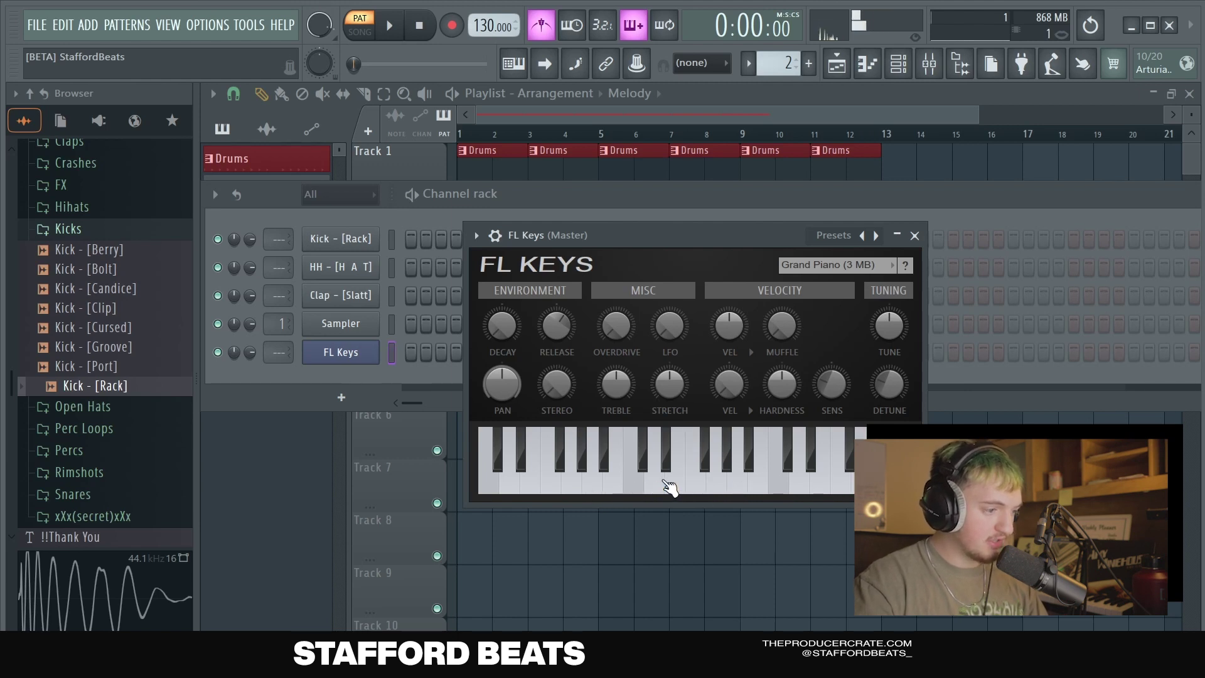
Enable typing keyboard to piano input, play several test notes through FL Keys, and disable it again
{"action": "left_click", "coordinate": [513, 64]}
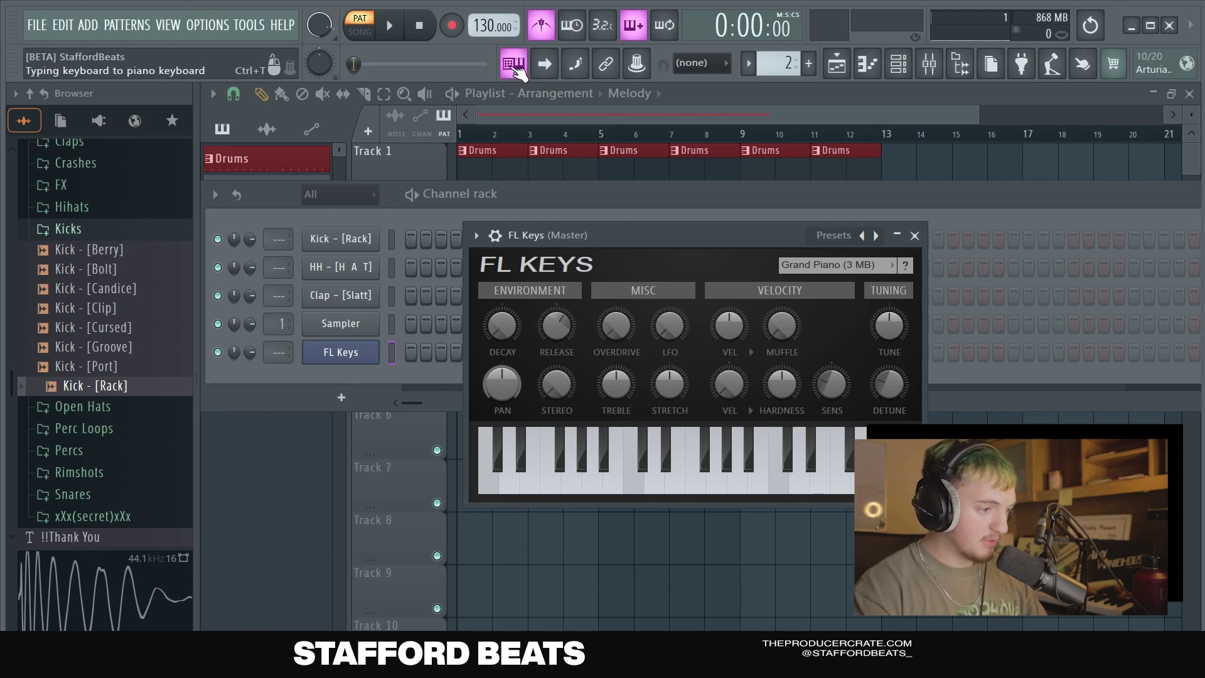
{"action": "key", "text": "b"}
{"action": "key", "text": "n"}
{"action": "key", "text": "m"}
{"action": "key", "text": "w"}
{"action": "key", "text": "r"}
{"action": "key", "text": "y"}
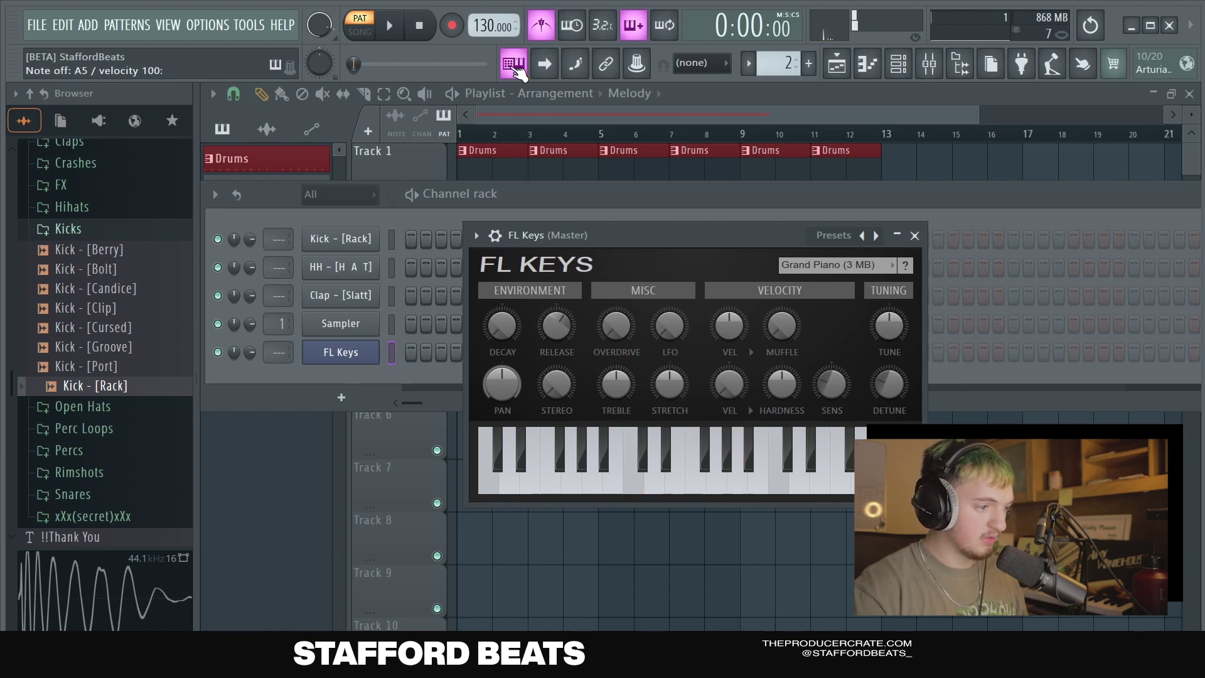
{"action": "left_click", "coordinate": [514, 63]}
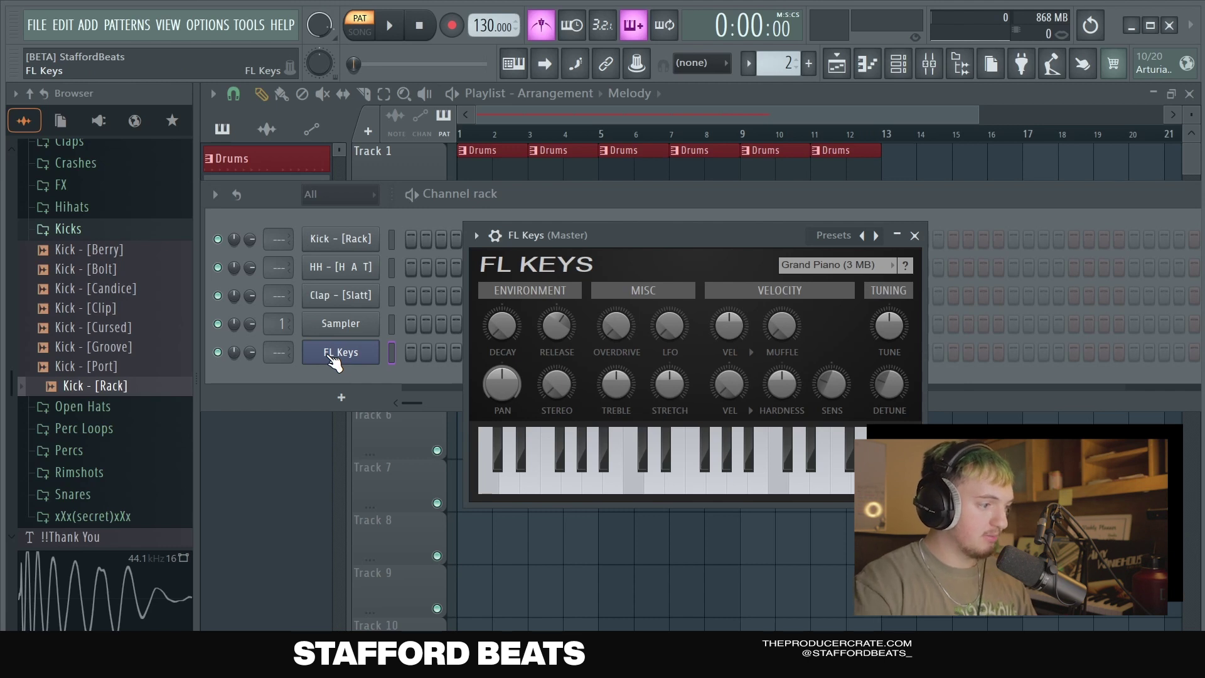
Close the FL Keys window and open the channel's piano roll, bringing the channel rack back in front
{"action": "left_click", "coordinate": [918, 236]}
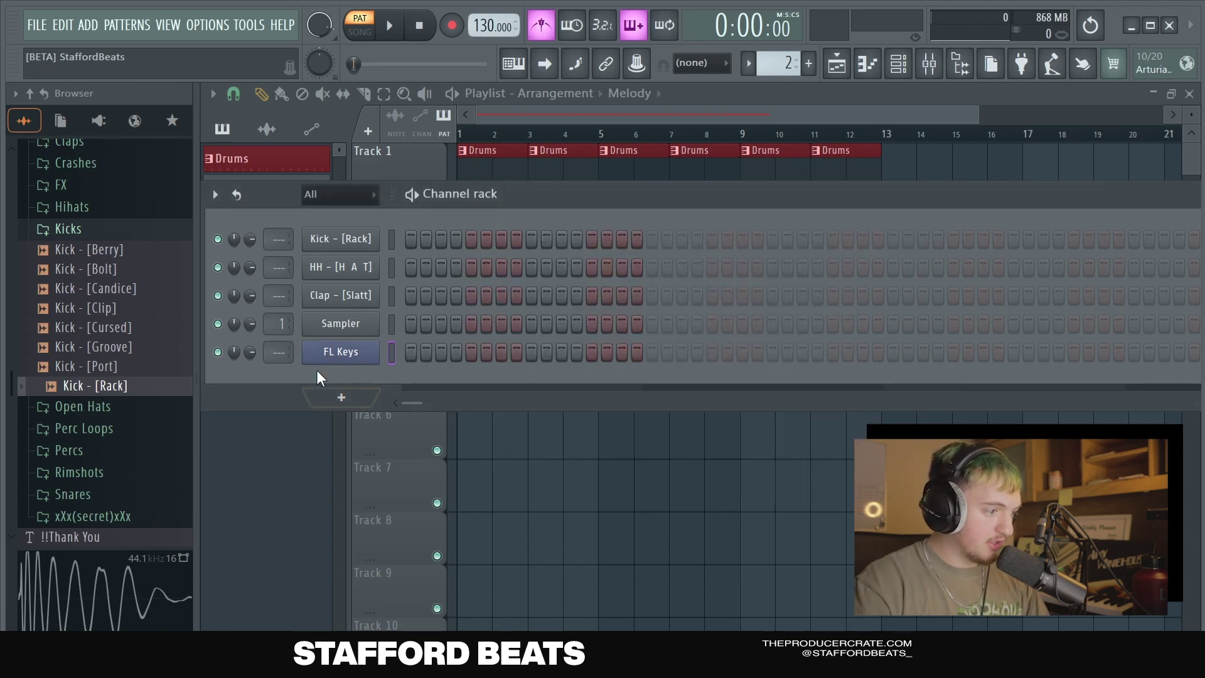
{"action": "right_click", "coordinate": [359, 350]}
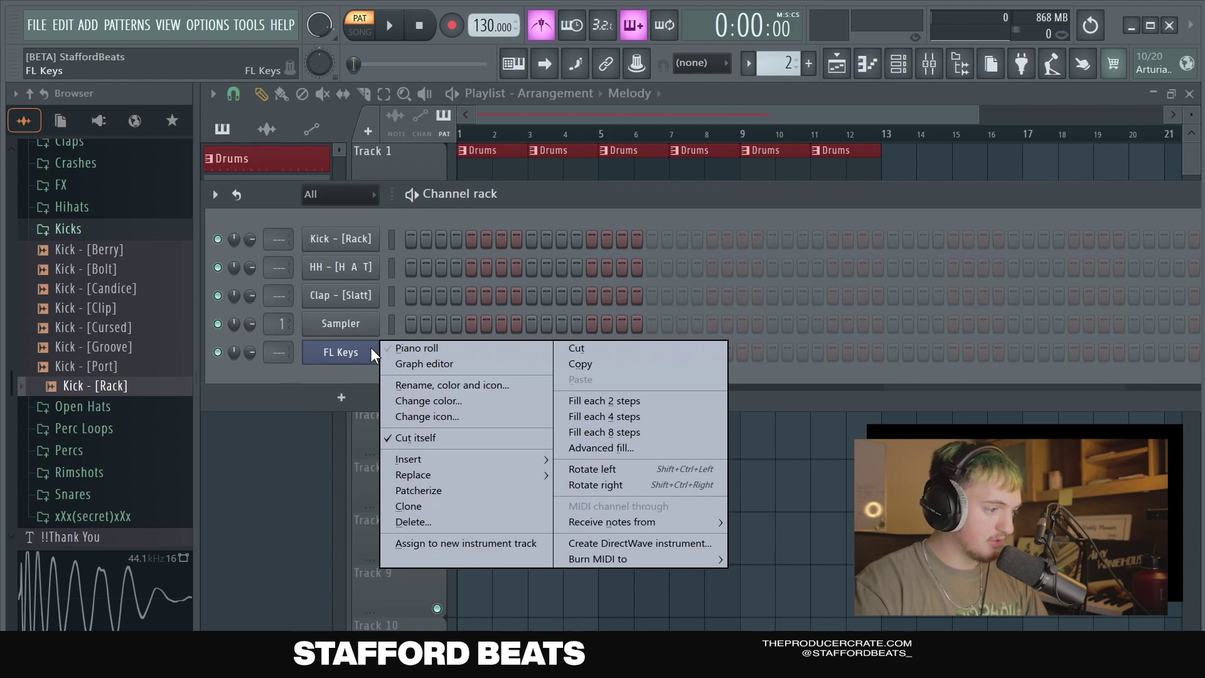
{"action": "left_click", "coordinate": [397, 346]}
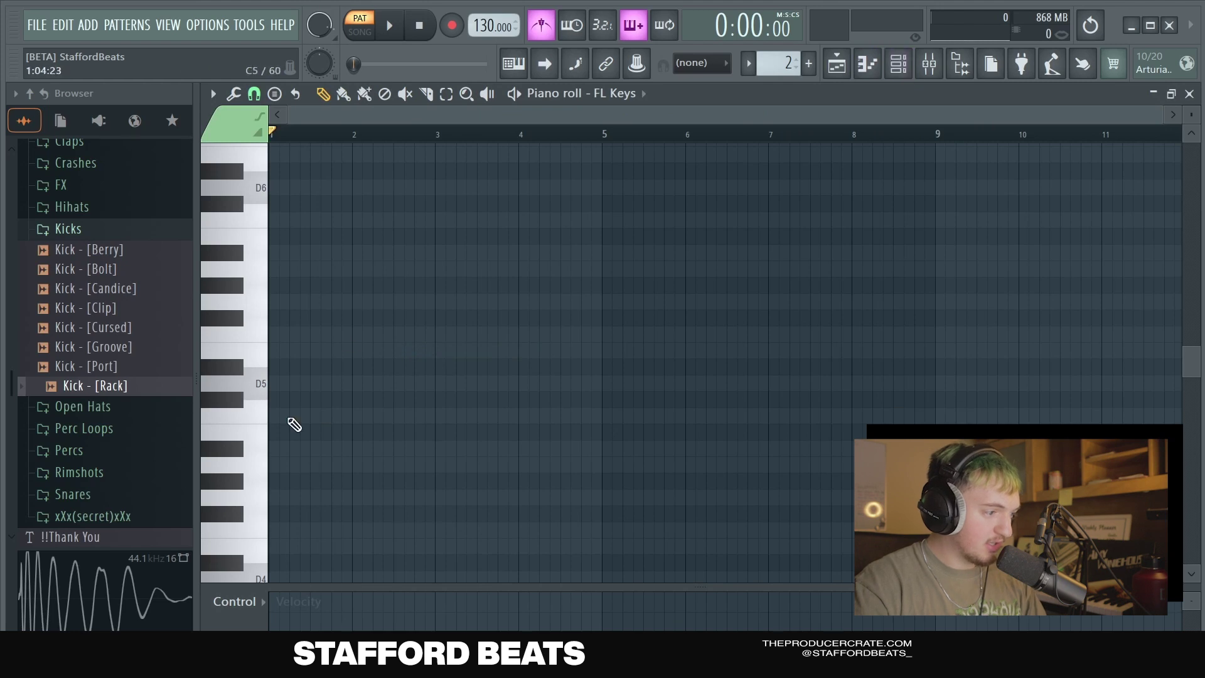
{"action": "left_click", "coordinate": [912, 66]}
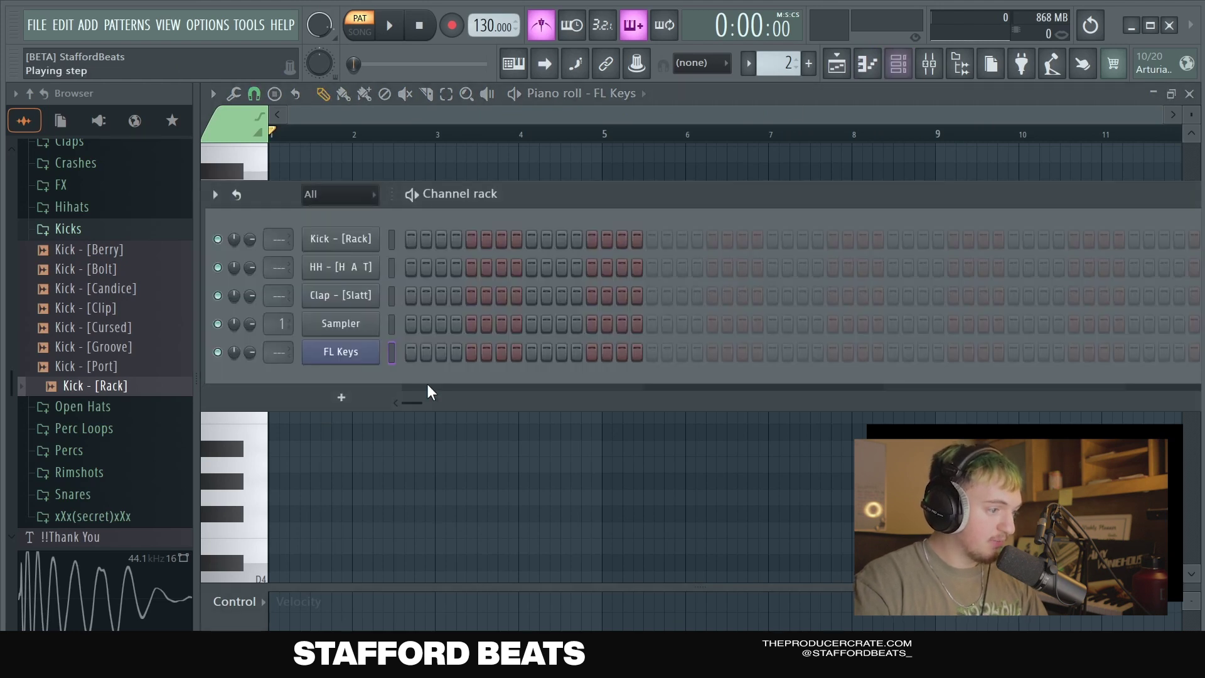
{"action": "left_click", "coordinate": [408, 353]}
{"action": "left_click", "coordinate": [441, 352]}
{"action": "left_click", "coordinate": [471, 351]}
{"action": "key", "text": "space"}
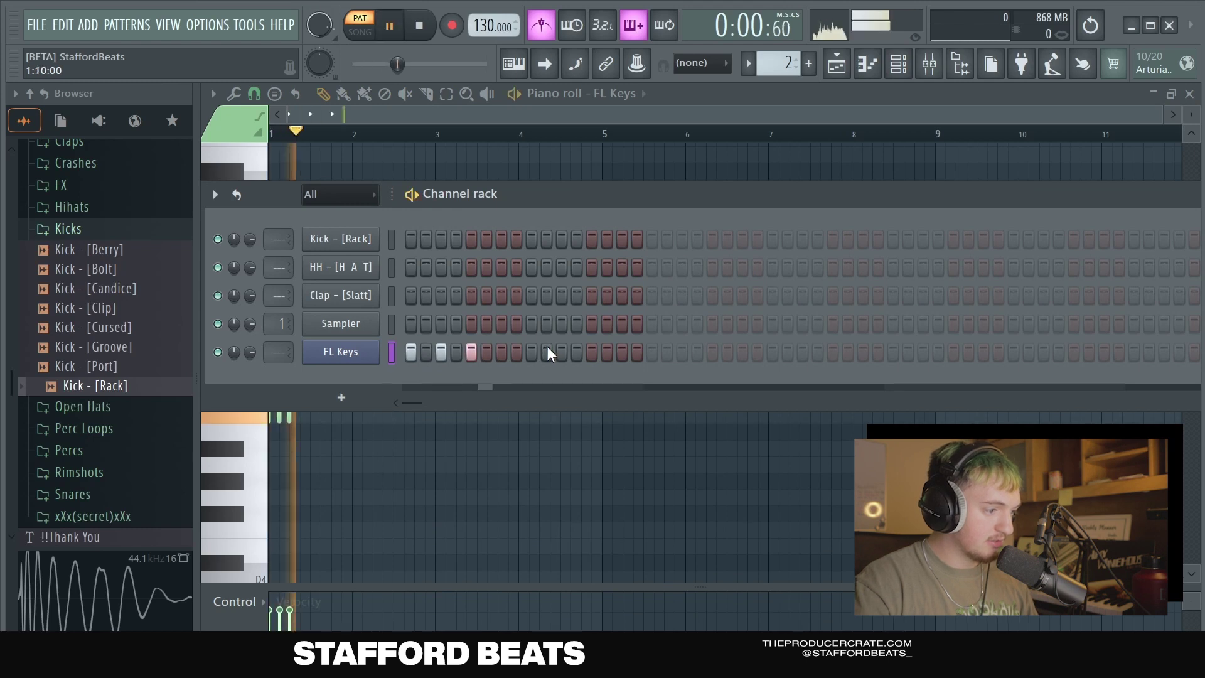
{"action": "key", "text": "space"}
{"action": "right_click", "coordinate": [472, 352]}
{"action": "right_click", "coordinate": [441, 352]}
{"action": "right_click", "coordinate": [411, 353]}
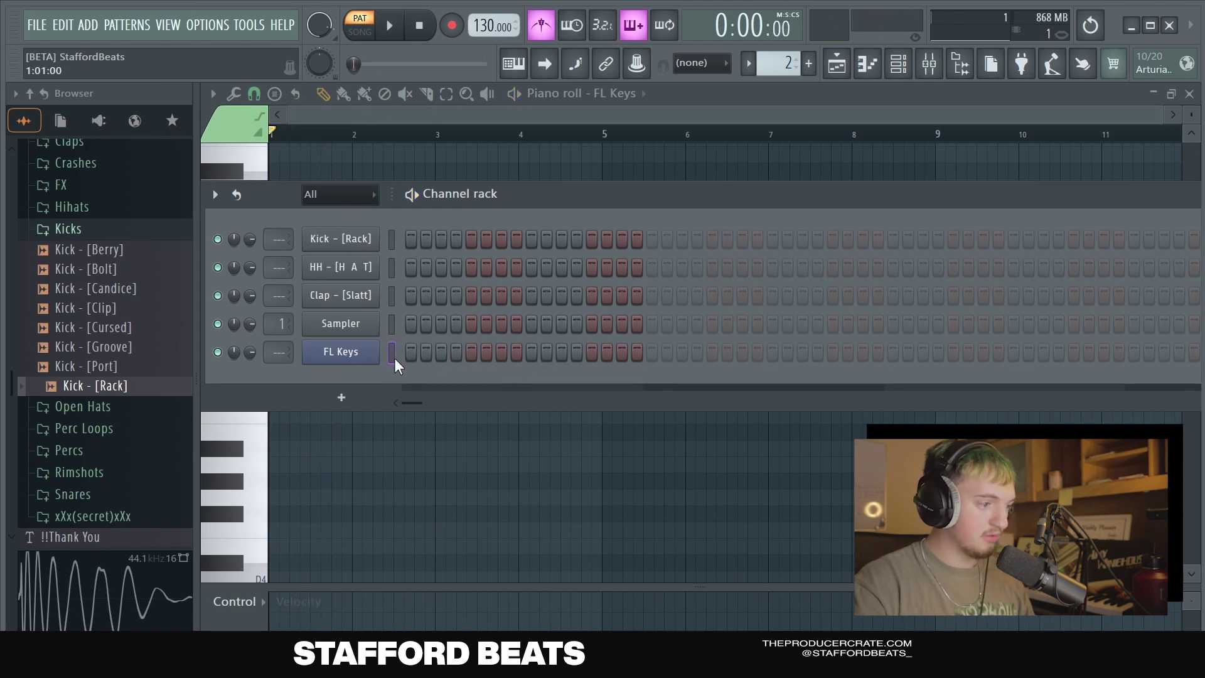
Hide the channel rack and set the piano roll's scale highlighting to root F, Minor Natural (Aeolian)
{"action": "key", "text": "F6"}
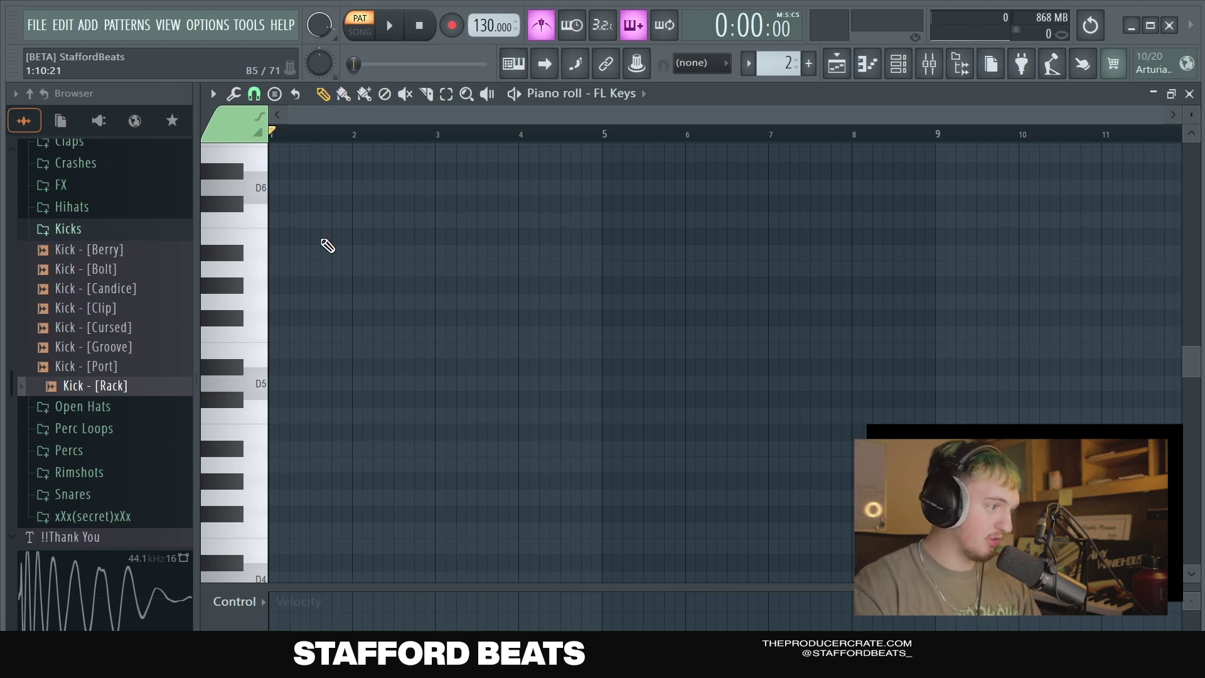
{"action": "left_click", "coordinate": [213, 95]}
{"action": "mouse_move", "coordinate": [235, 175]}
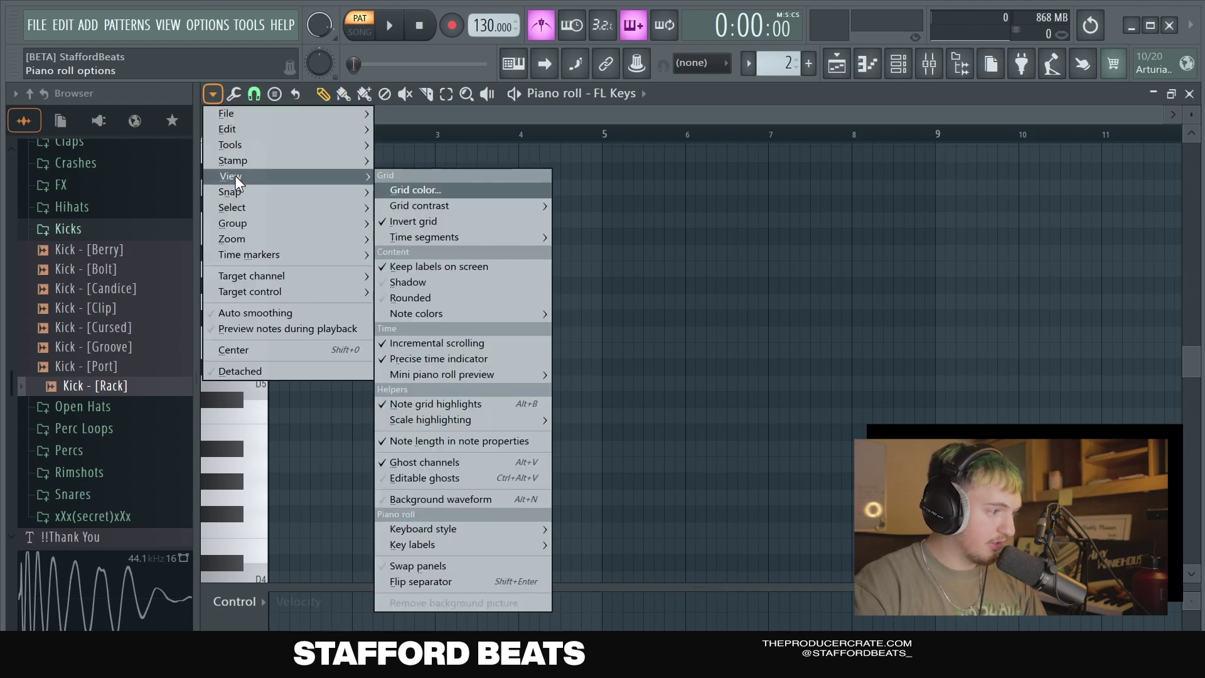
{"action": "mouse_move", "coordinate": [457, 421]}
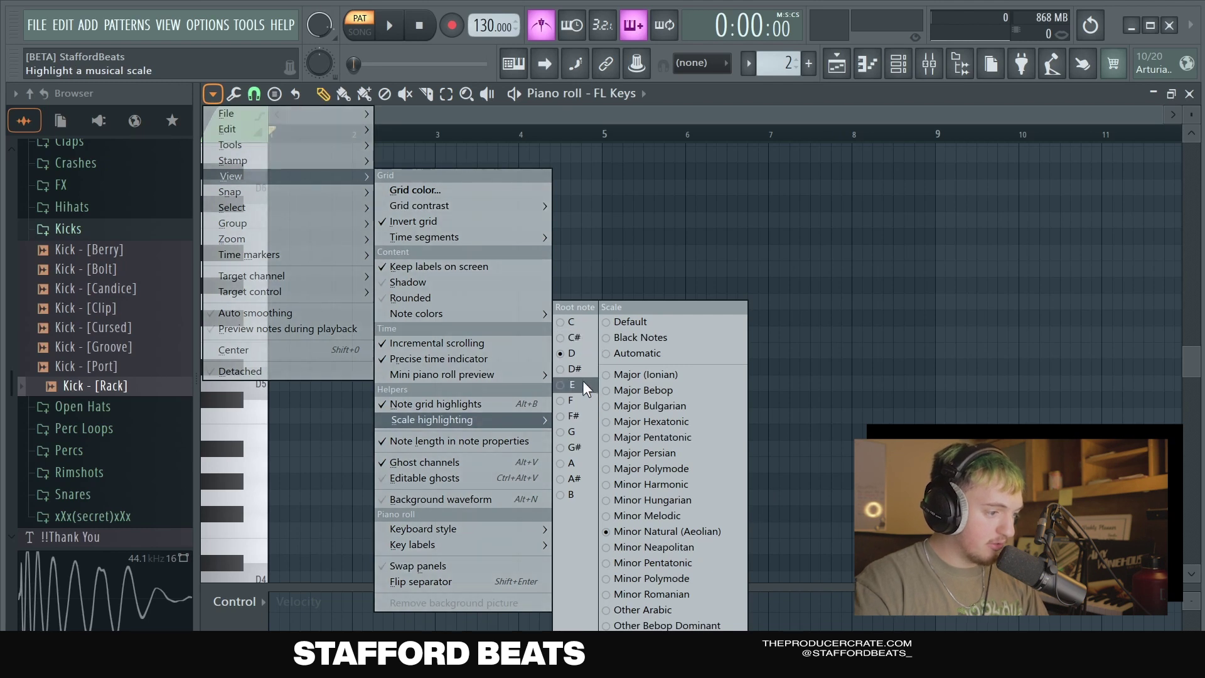
{"action": "left_click", "coordinate": [572, 400]}
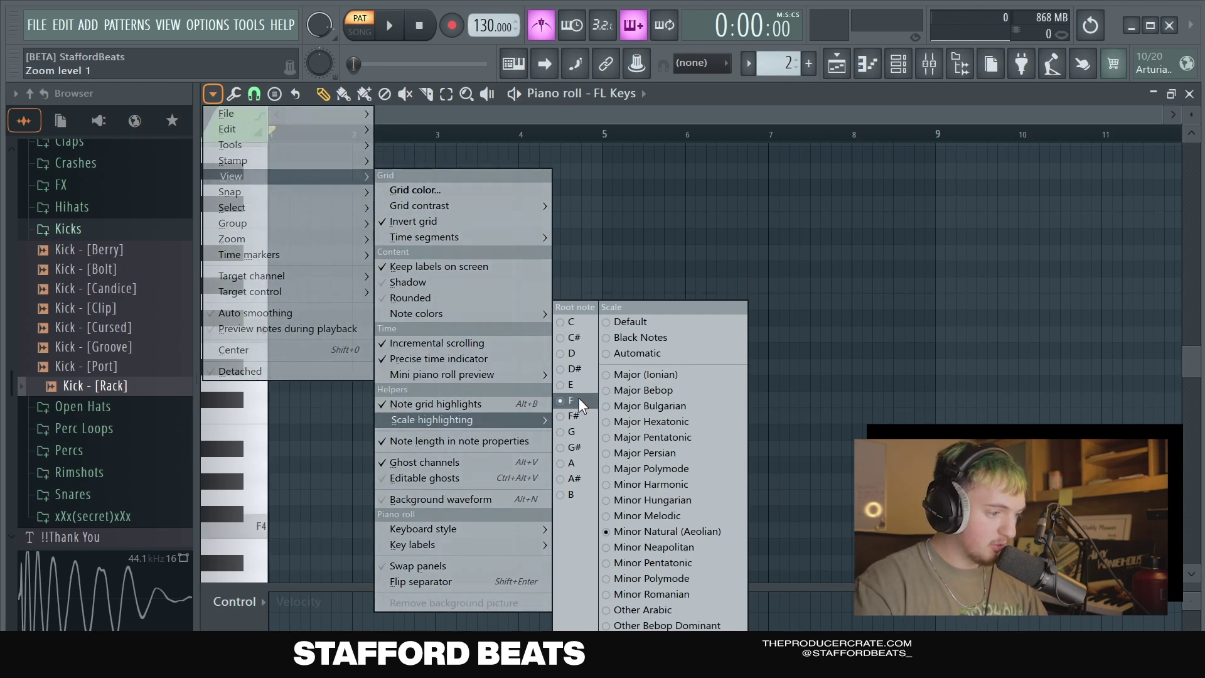
{"action": "left_click", "coordinate": [661, 531]}
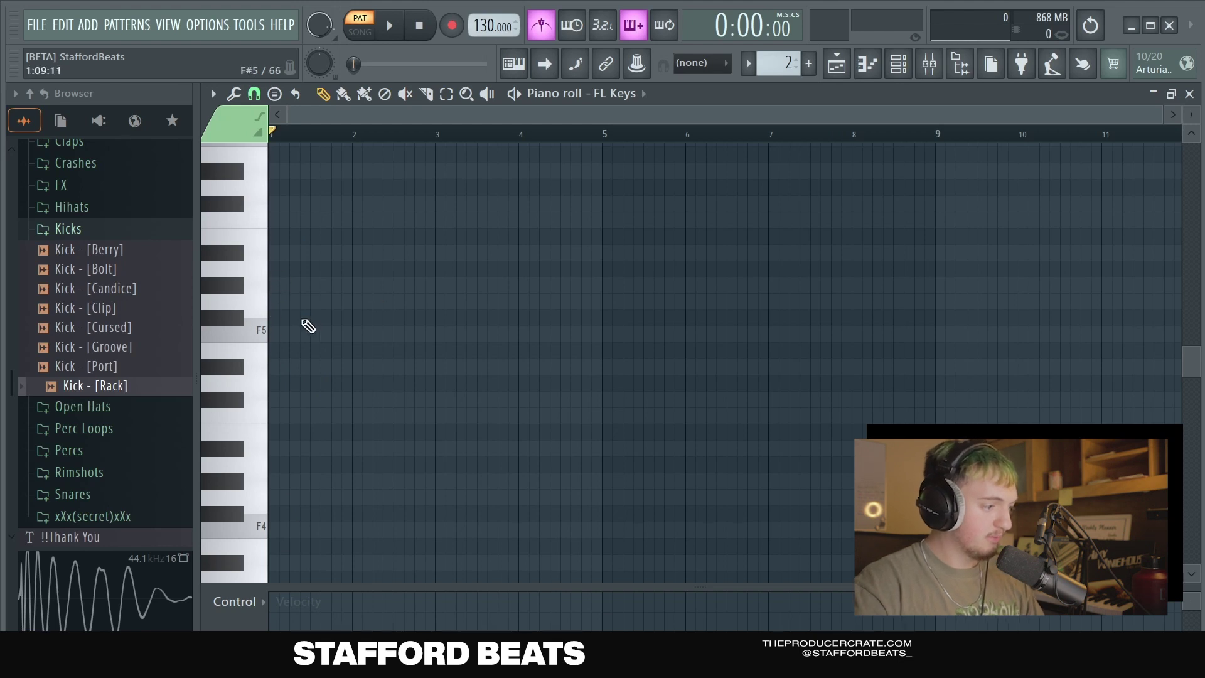
Draw a one-bar chord of F5, G#5 and C6 in bar 1 and play it back
{"action": "scroll", "coordinate": [289, 365], "scroll_direction": "up", "scroll_amount": 1}
{"action": "left_click", "coordinate": [271, 384]}
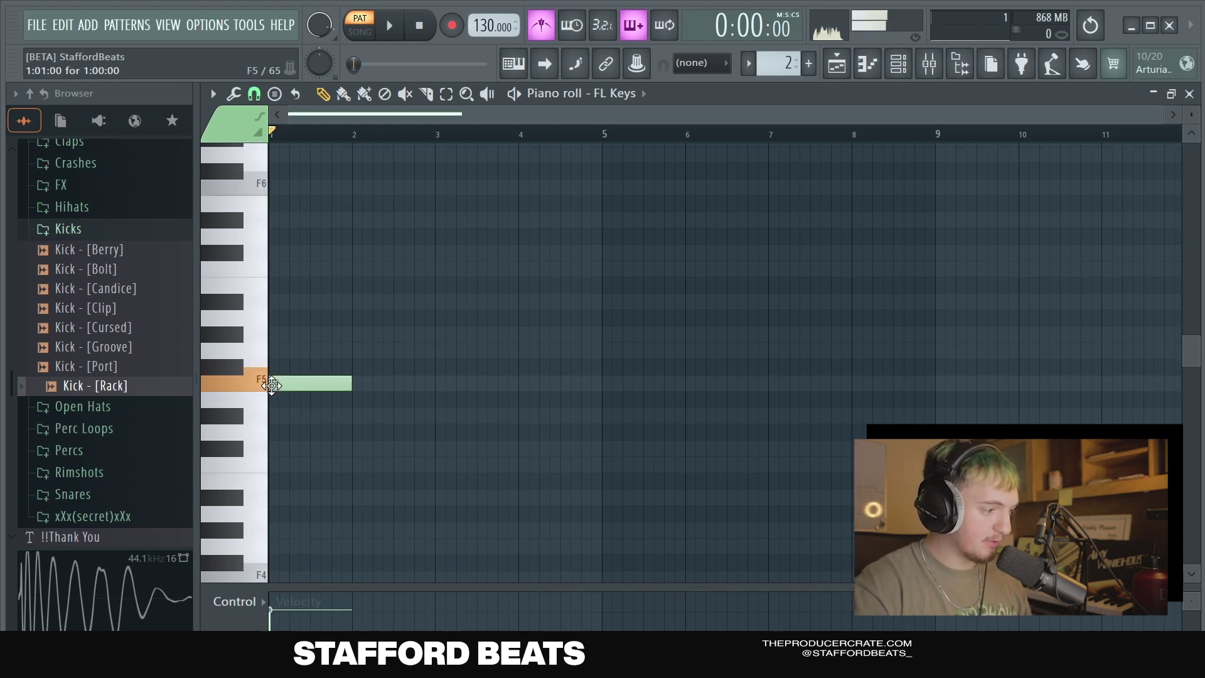
{"action": "mouse_move", "coordinate": [349, 385]}
{"action": "left_mouse_down"}
{"action": "mouse_move", "coordinate": [434, 385]}
{"action": "mouse_move", "coordinate": [276, 385]}
{"action": "mouse_move", "coordinate": [349, 384]}
{"action": "left_mouse_up"}
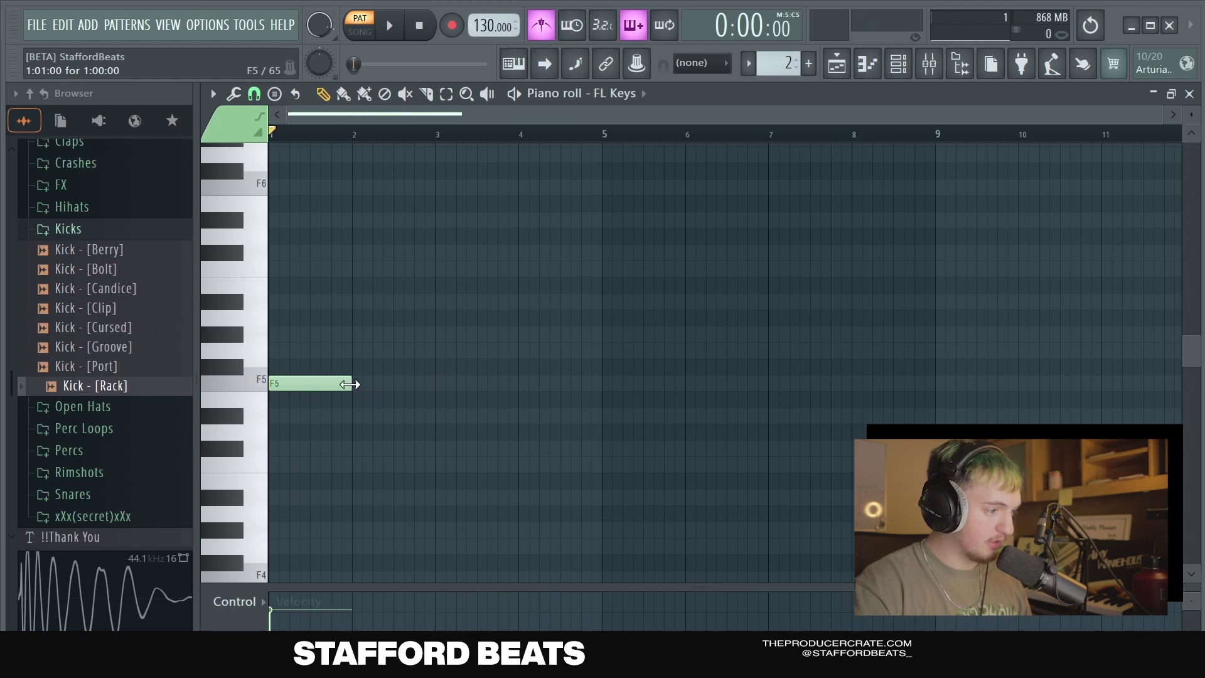
{"action": "left_click", "coordinate": [280, 334]}
{"action": "left_click", "coordinate": [283, 270]}
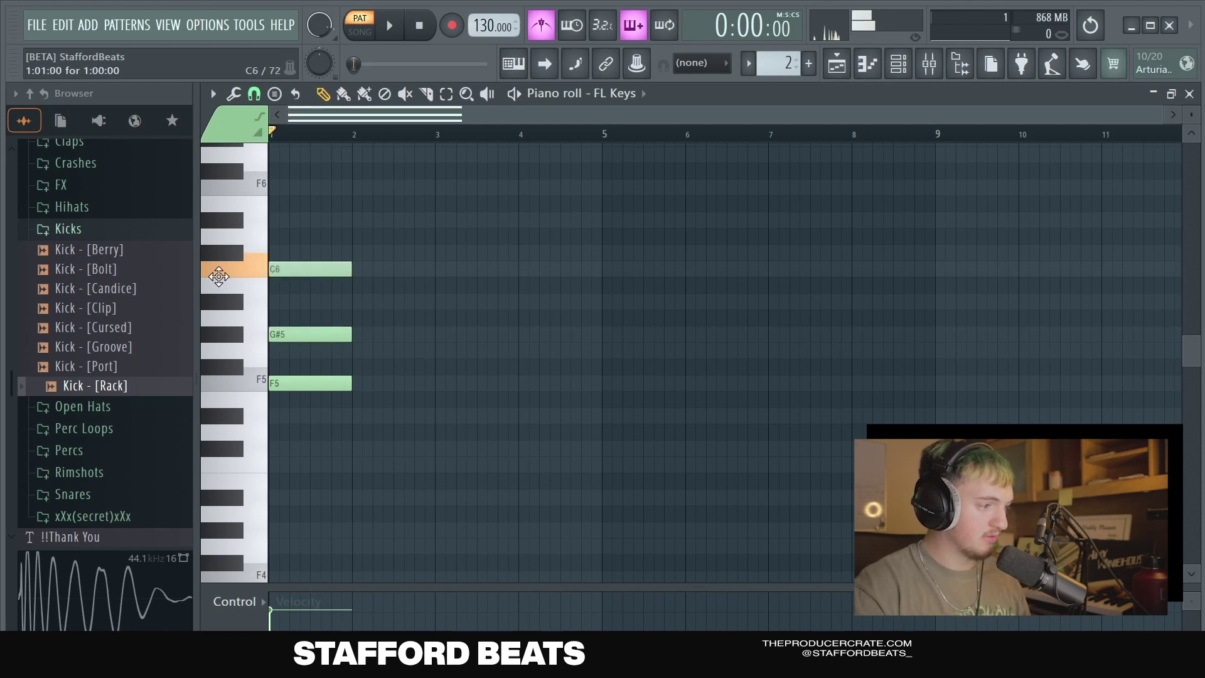
{"action": "key", "text": "space"}
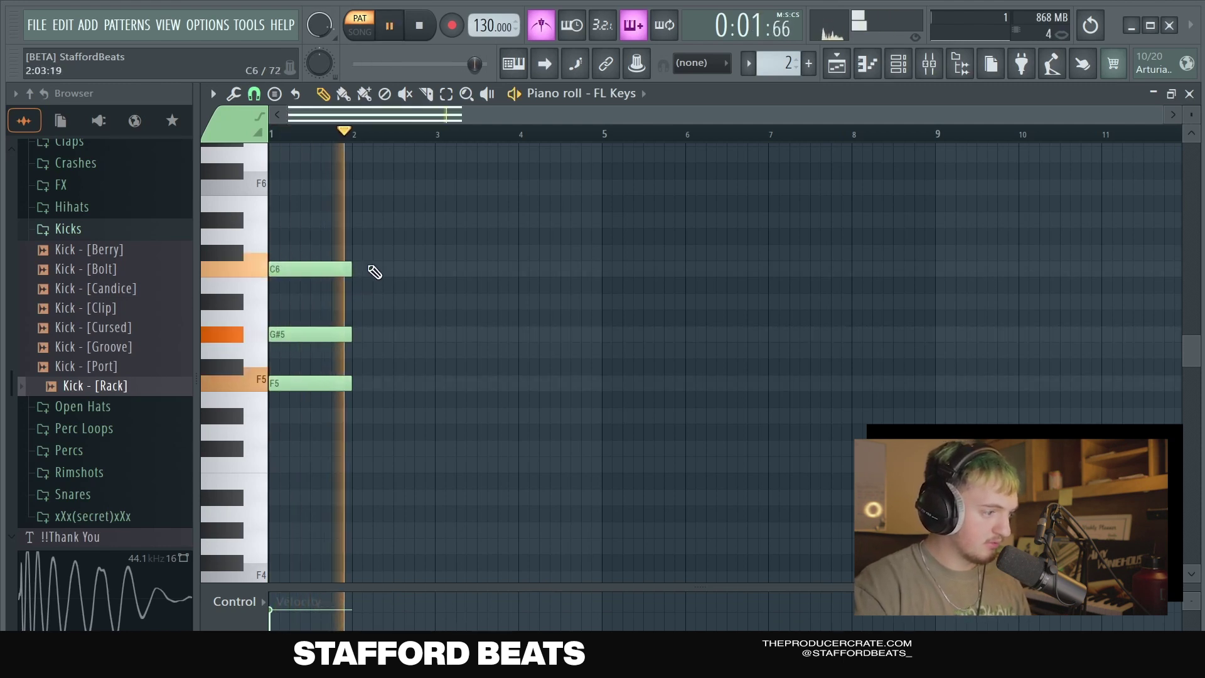
{"action": "key", "text": "space"}
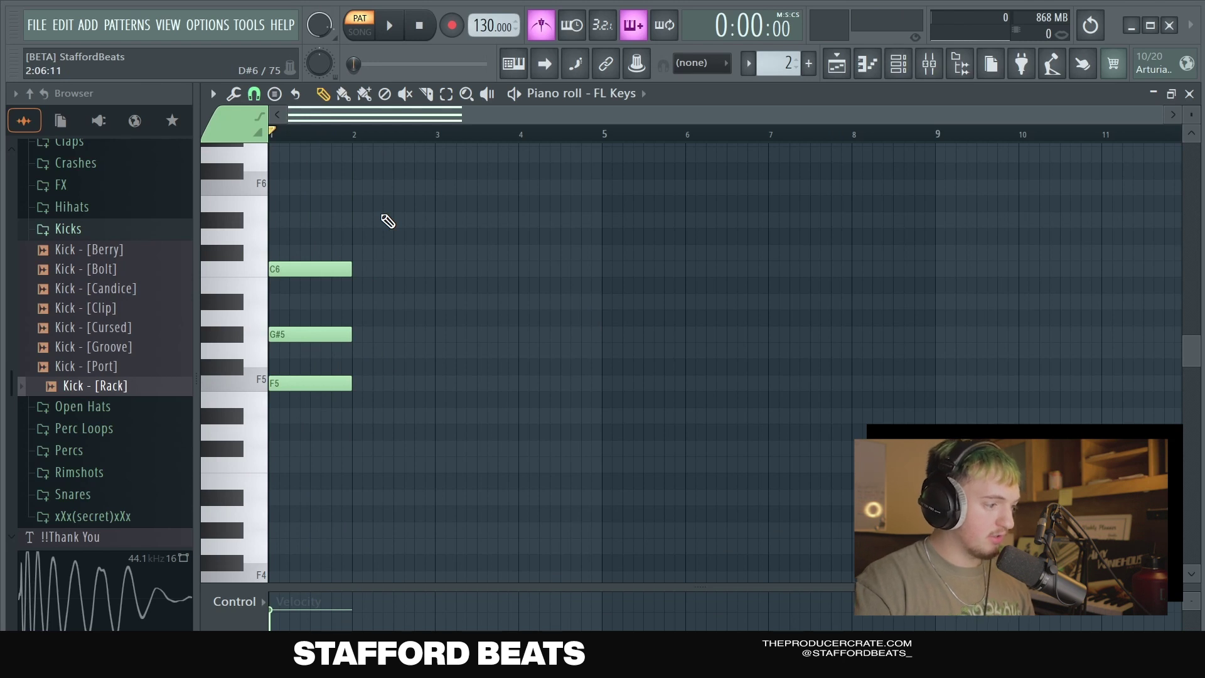
Draw a one-bar chord of F5, G5 and C6 in bar 2 and play back both chords
{"action": "left_click", "coordinate": [358, 385]}
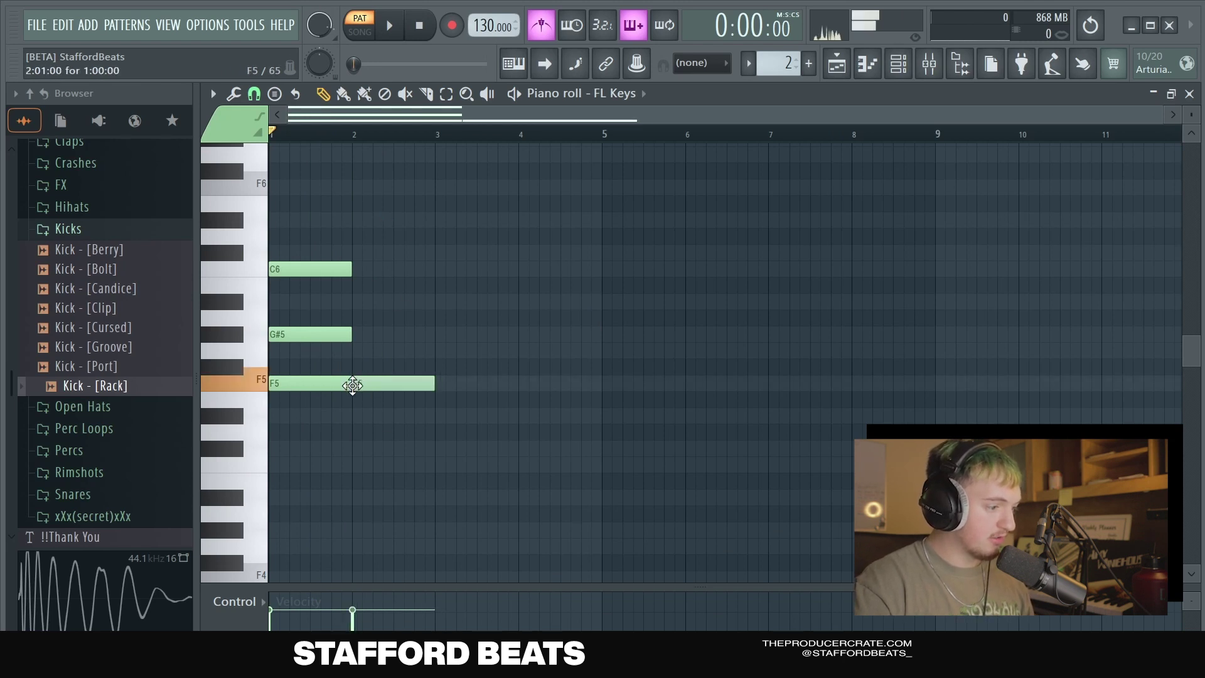
{"action": "left_click", "coordinate": [359, 351]}
{"action": "left_click", "coordinate": [369, 270]}
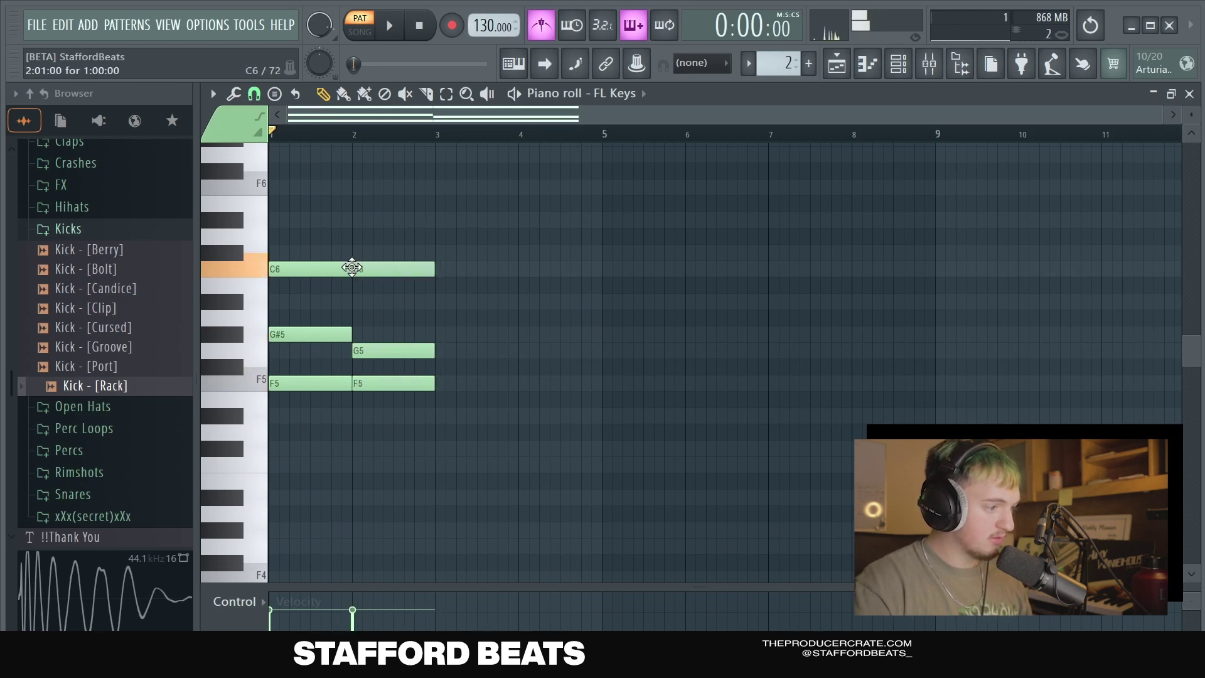
{"action": "key", "text": "space"}
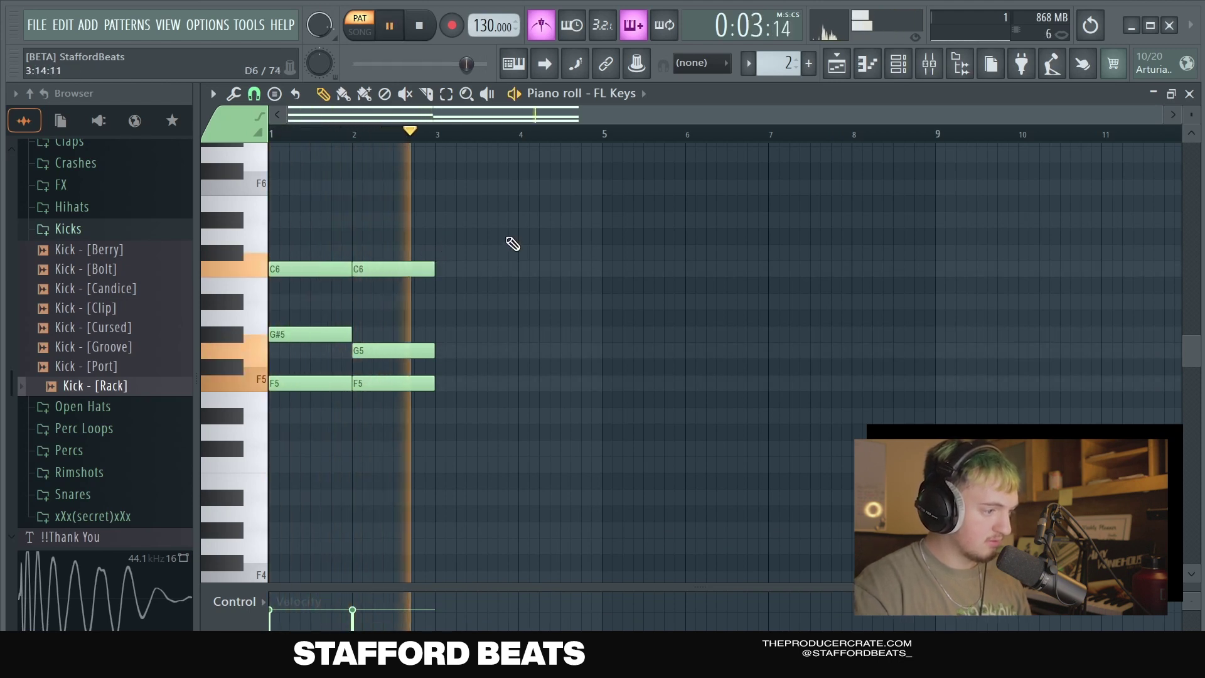
{"action": "key", "text": "space"}
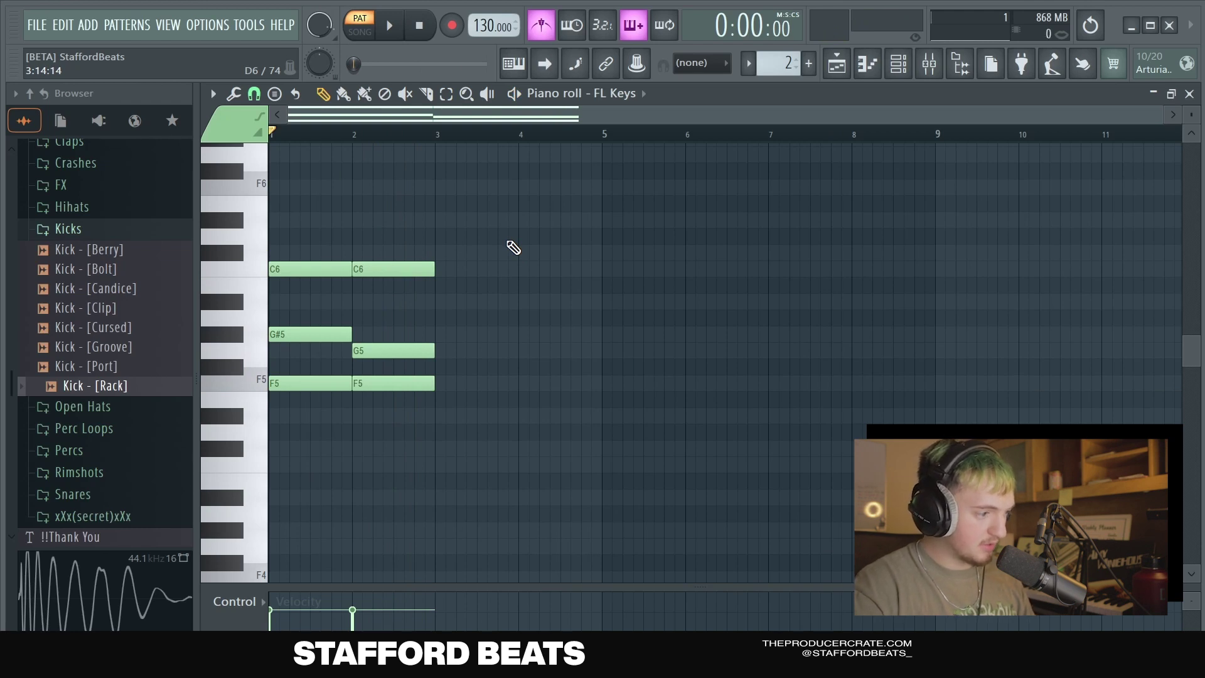
Duplicate the two-bar chord progression into bars 3 and 4, deselect the notes, and listen to it
{"action": "key", "text": "ctrl+b"}
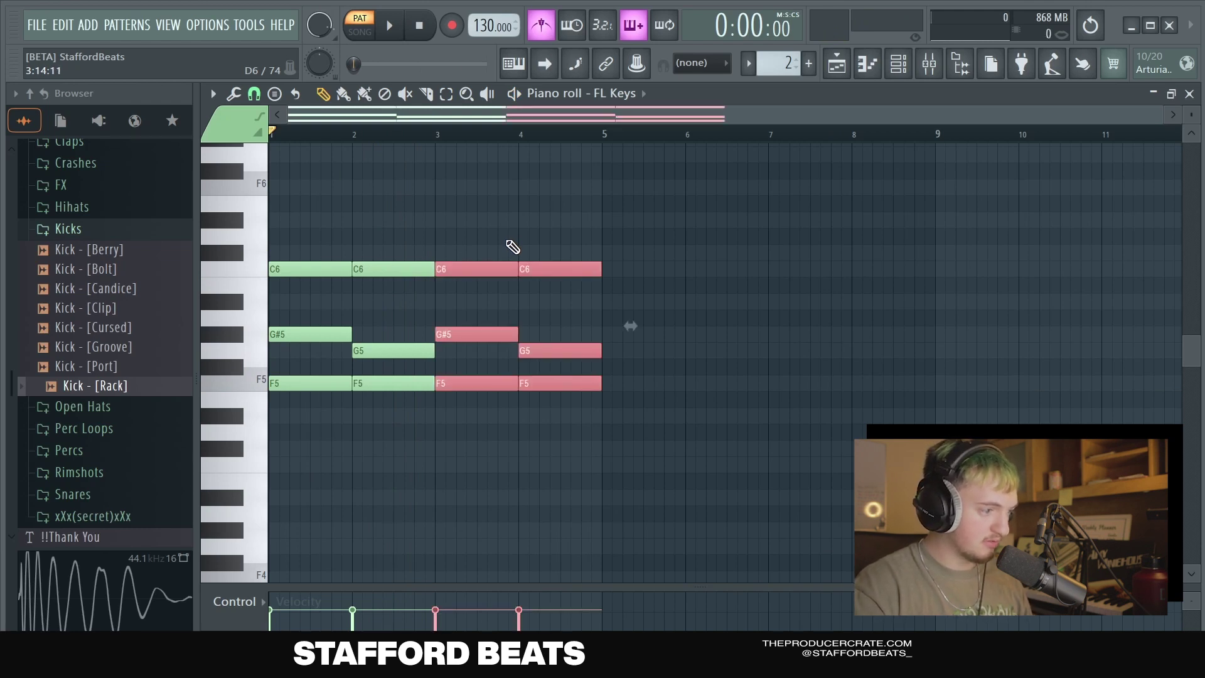
{"action": "key", "text": "space"}
{"action": "key", "text": "ctrl+d"}
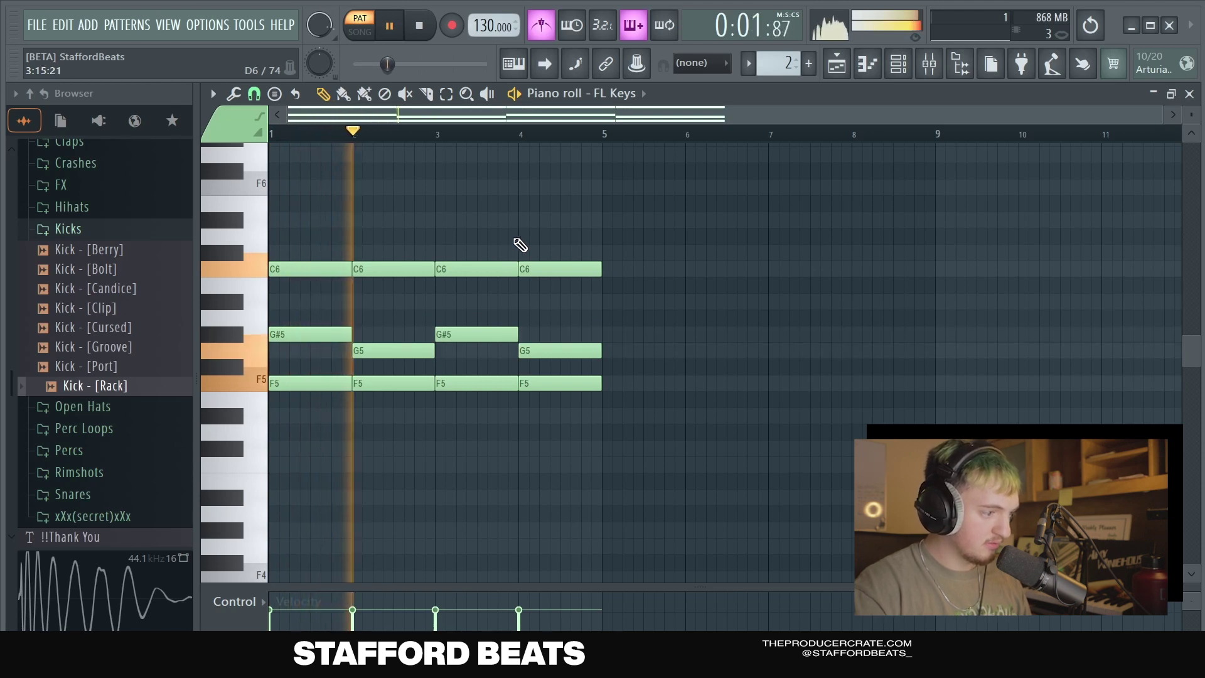
{"action": "scroll", "coordinate": [520, 245], "scroll_direction": "up", "scroll_amount": 3}
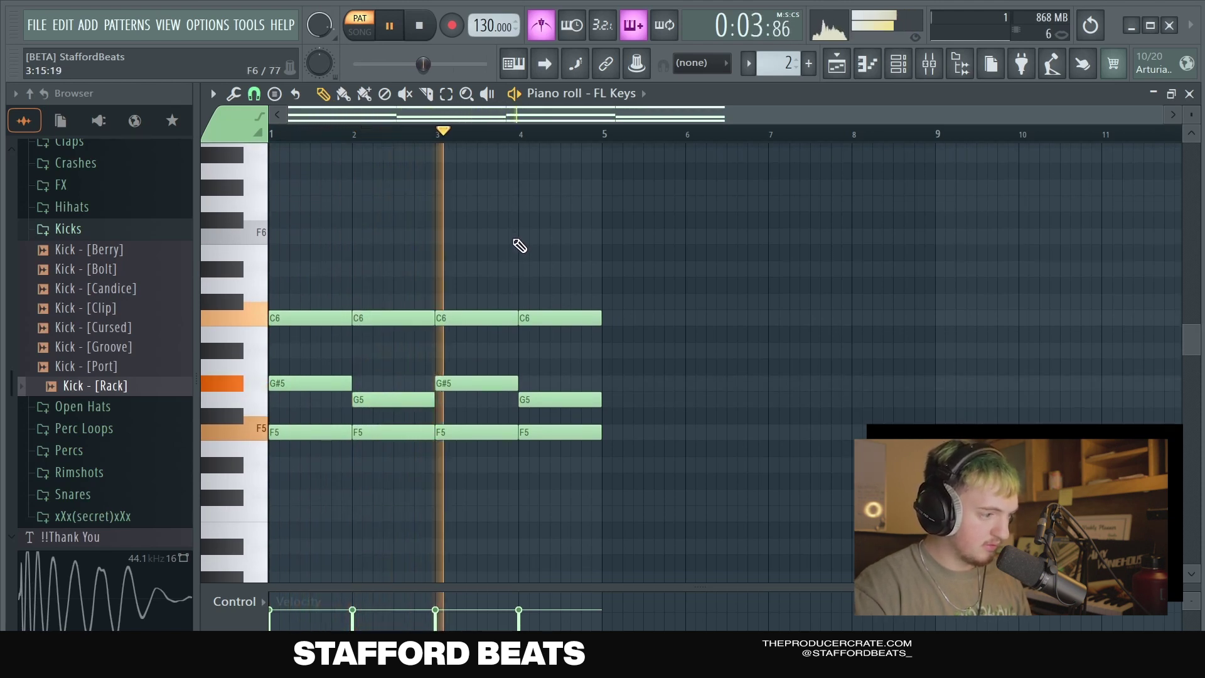
{"action": "scroll", "coordinate": [519, 246], "scroll_direction": "up", "scroll_amount": 3}
{"action": "scroll", "coordinate": [544, 258], "scroll_direction": "down", "scroll_amount": 3}
{"action": "scroll", "coordinate": [542, 254], "scroll_direction": "up", "scroll_amount": 2}
{"action": "scroll", "coordinate": [541, 254], "scroll_direction": "up", "scroll_amount": 1}
{"action": "key", "text": "space"}
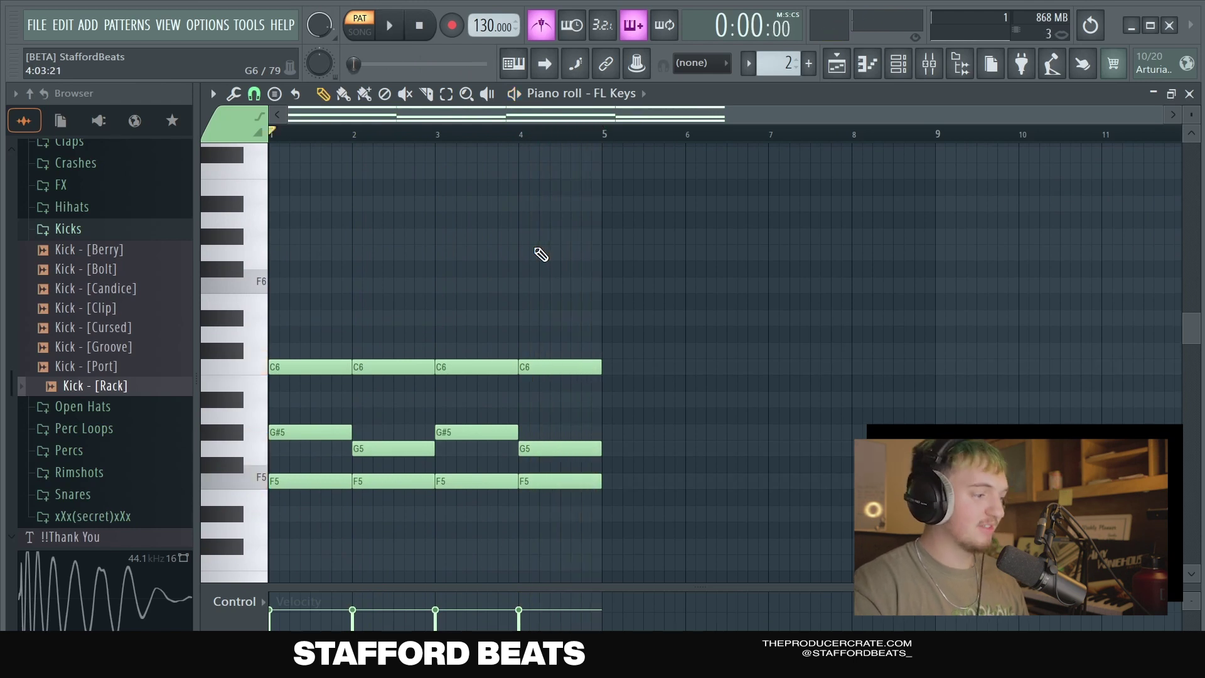
Draw a descending melody of C7, A#6 and G#6 in bar 1 above the chords and play it back
{"action": "scroll", "coordinate": [503, 270], "scroll_direction": "up", "scroll_amount": 3}
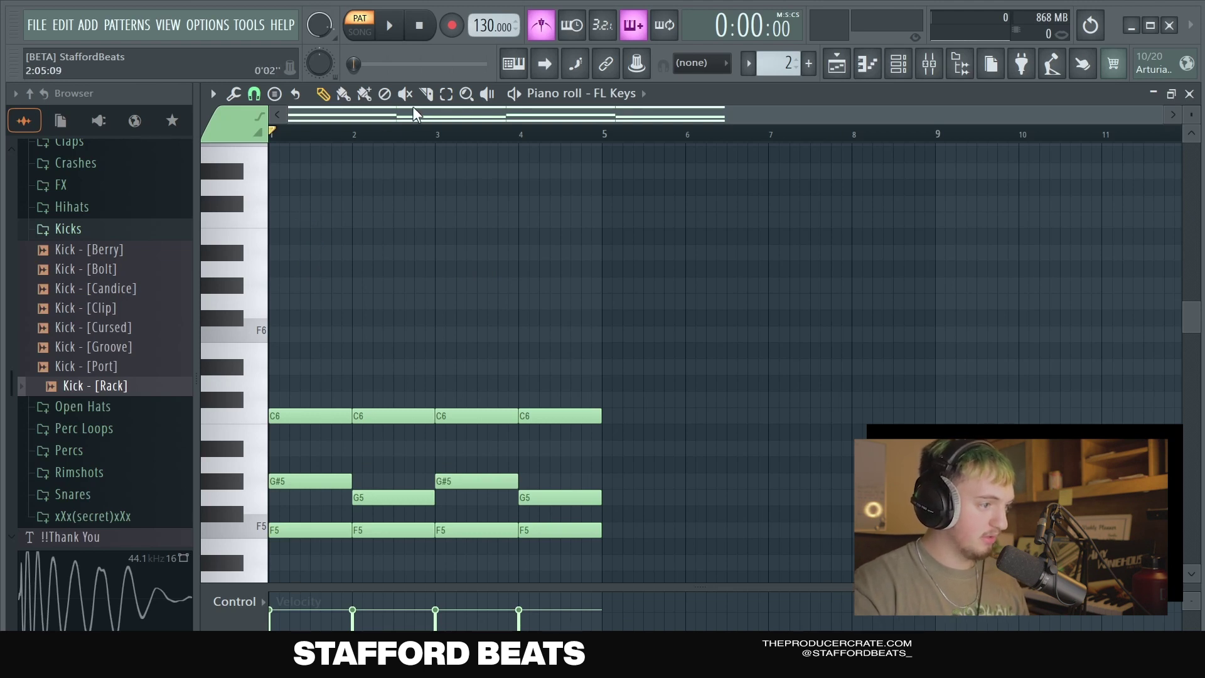
{"action": "left_click", "coordinate": [302, 223]}
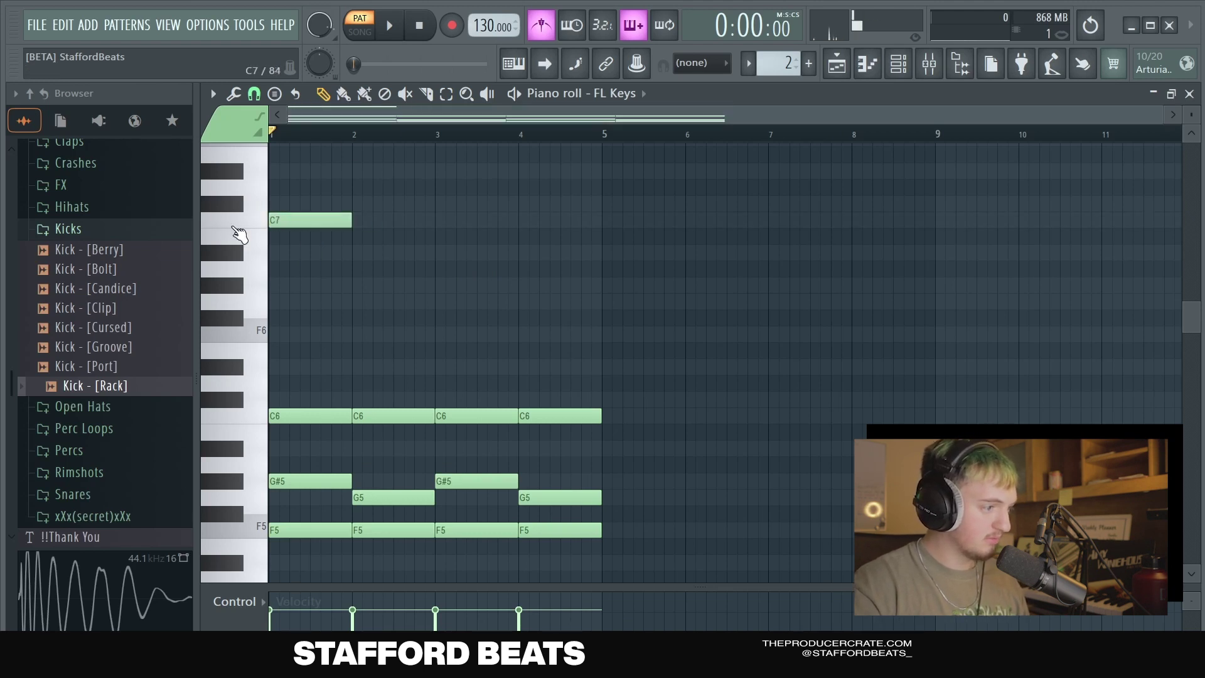
{"action": "left_click", "coordinate": [304, 253]}
{"action": "left_click", "coordinate": [334, 286]}
{"action": "left_click_drag", "start_coordinate": [333, 288], "coordinate": [335, 301]}
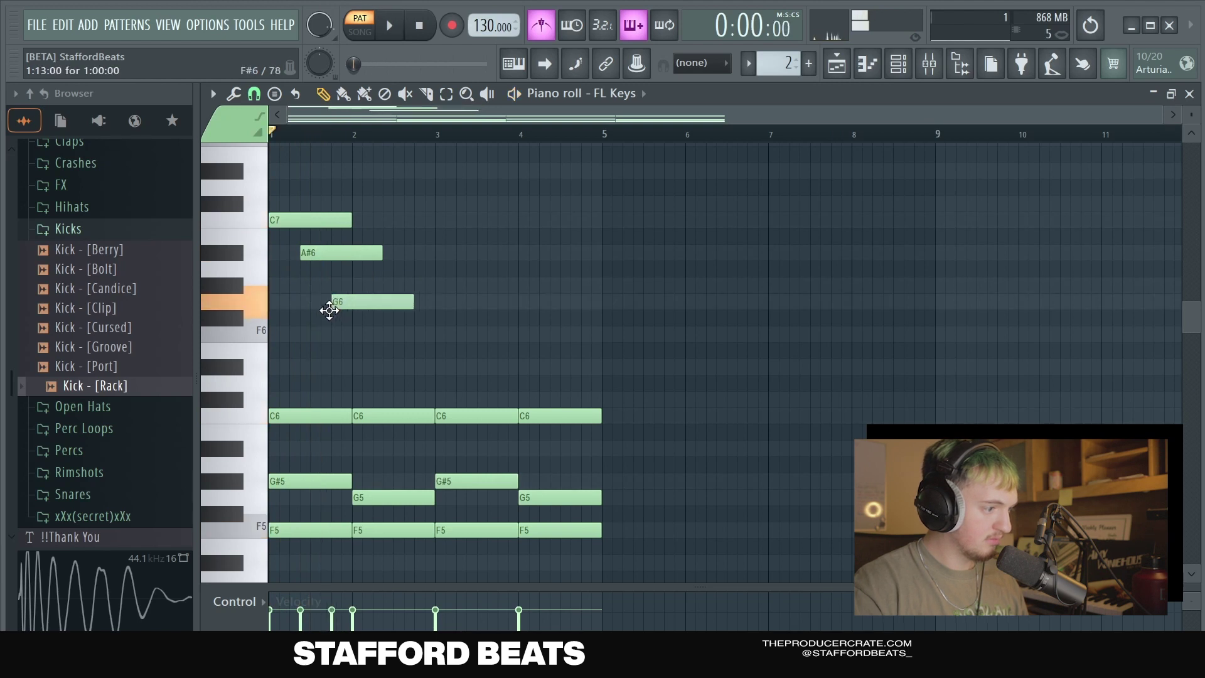
{"action": "key", "text": "space"}
{"action": "key", "text": "ctrl+z"}
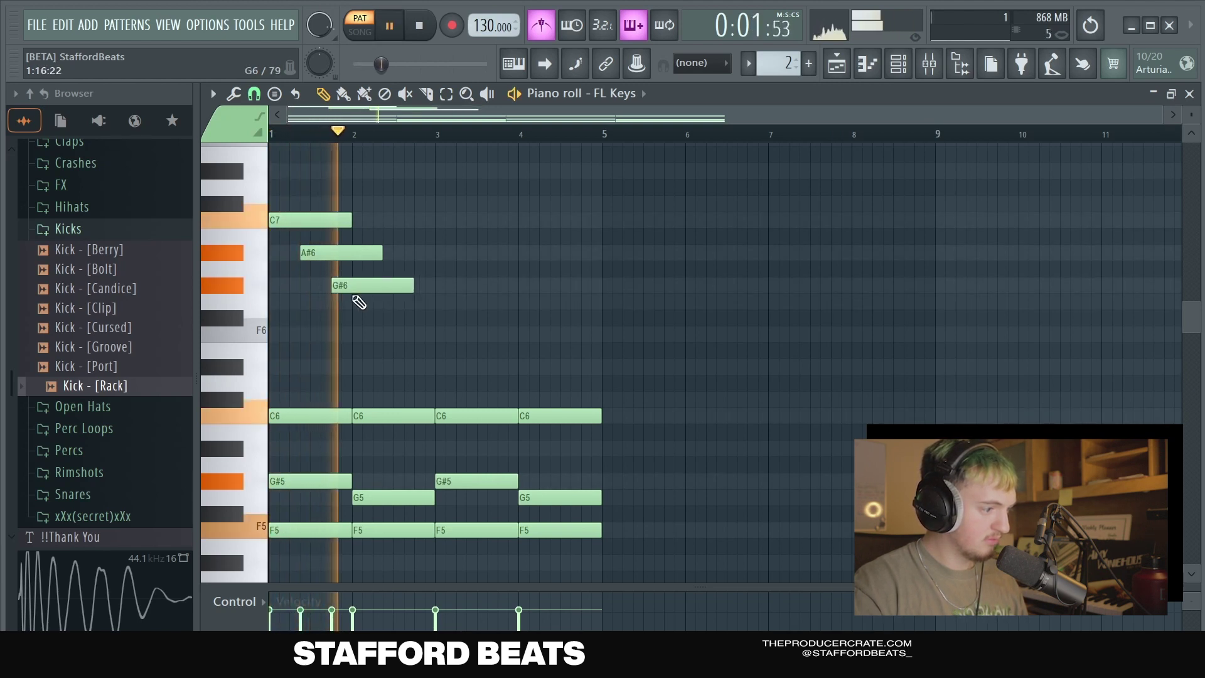
Add a G6 note at the start of bar 2, try F6 and a lower note after it, and remove those extras
{"action": "left_click", "coordinate": [353, 302]}
{"action": "key", "text": "space"}
{"action": "left_click", "coordinate": [379, 336]}
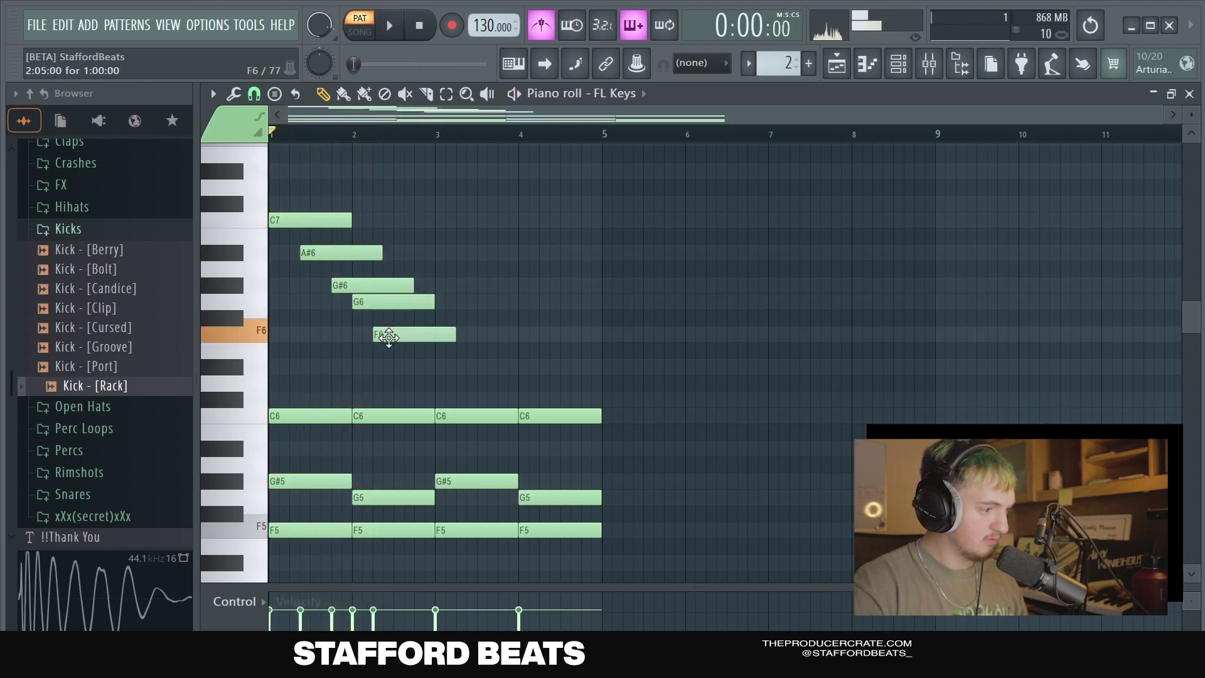
{"action": "left_click_drag", "start_coordinate": [392, 369], "coordinate": [393, 400]}
{"action": "key", "text": "space"}
{"action": "right_click", "coordinate": [395, 401]}
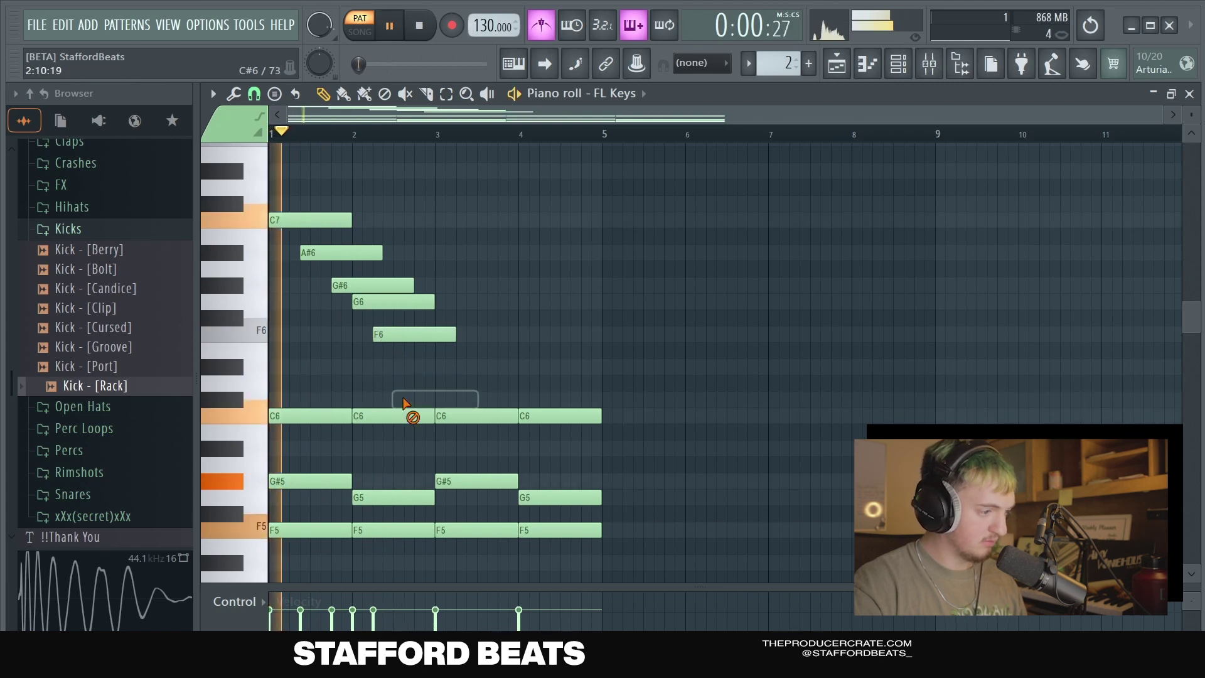
{"action": "right_click", "coordinate": [408, 335]}
{"action": "right_click", "coordinate": [386, 302]}
{"action": "key", "text": "space"}
{"action": "left_click", "coordinate": [355, 302]}
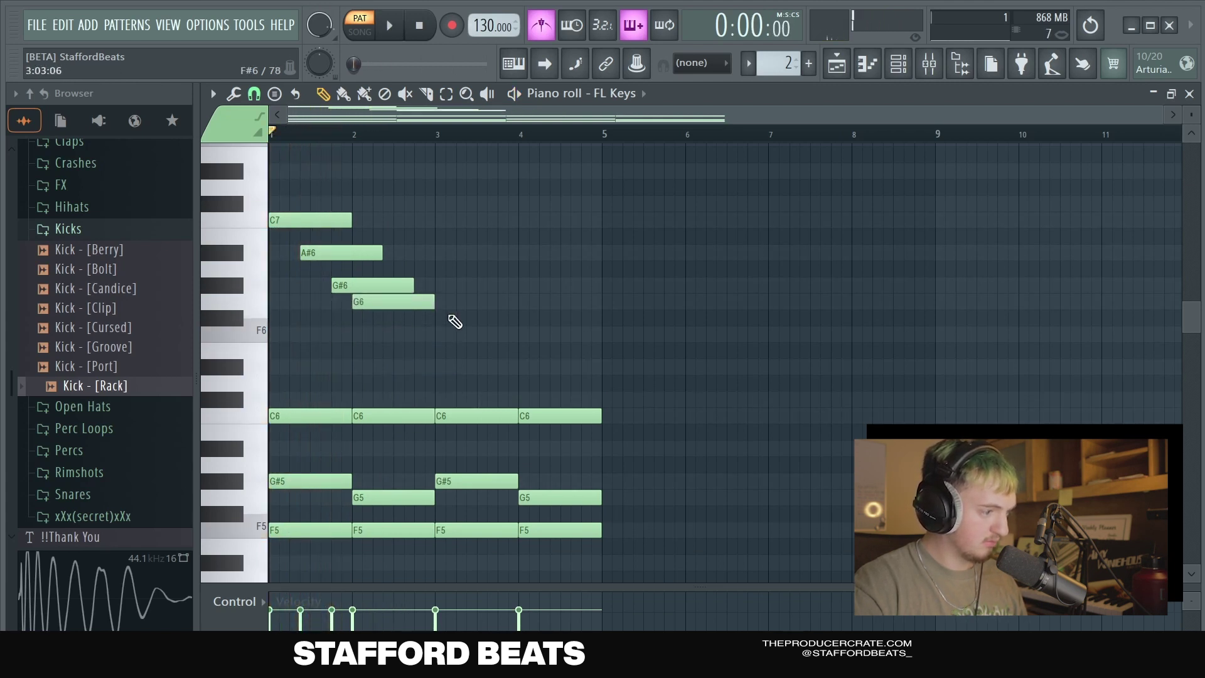
Shorten the C7, A#6 and G#6 melody notes to half a bar and move the bar 2 melody note to F6
{"action": "left_click_drag", "start_coordinate": [400, 289], "coordinate": [304, 225]}
{"action": "key", "text": "space"}
{"action": "left_click", "coordinate": [357, 226]}
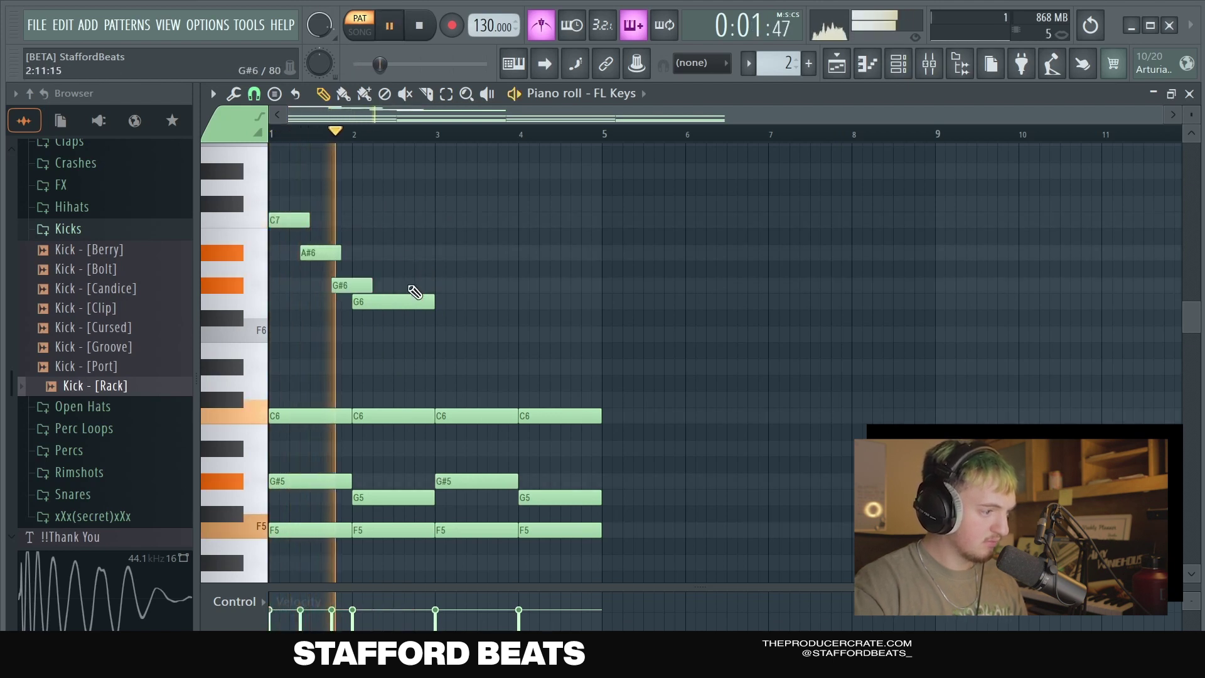
{"action": "left_click_drag", "start_coordinate": [408, 302], "coordinate": [408, 339]}
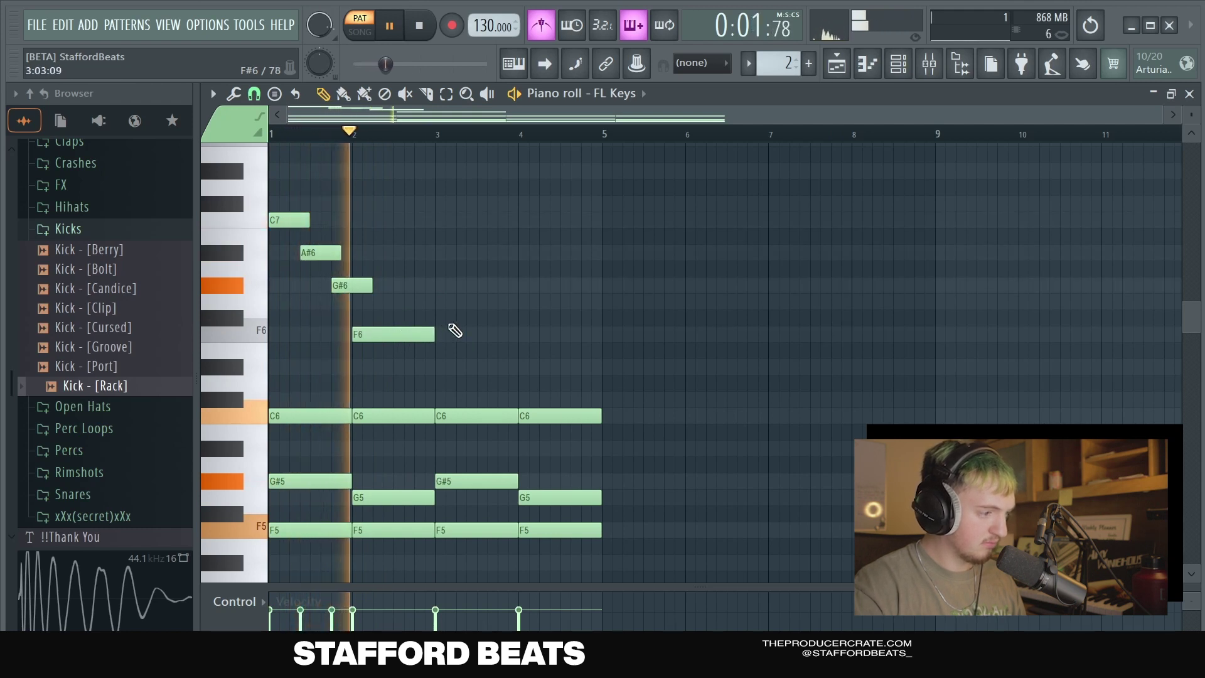
{"action": "left_click_drag", "start_coordinate": [444, 221], "coordinate": [435, 187]}
{"action": "key", "text": "space"}
{"action": "right_click", "coordinate": [439, 200]}
{"action": "key", "text": "space"}
Select the four melody notes, duplicate them into bars 3 and 4, deselect them, and start playback
{"action": "scroll", "coordinate": [458, 289], "scroll_direction": "up", "scroll_amount": 3}
{"action": "left_click_drag", "start_coordinate": [484, 263], "coordinate": [283, 438]}
{"action": "key", "text": "space"}
{"action": "left_click_drag", "start_coordinate": [552, 236], "coordinate": [310, 447]}
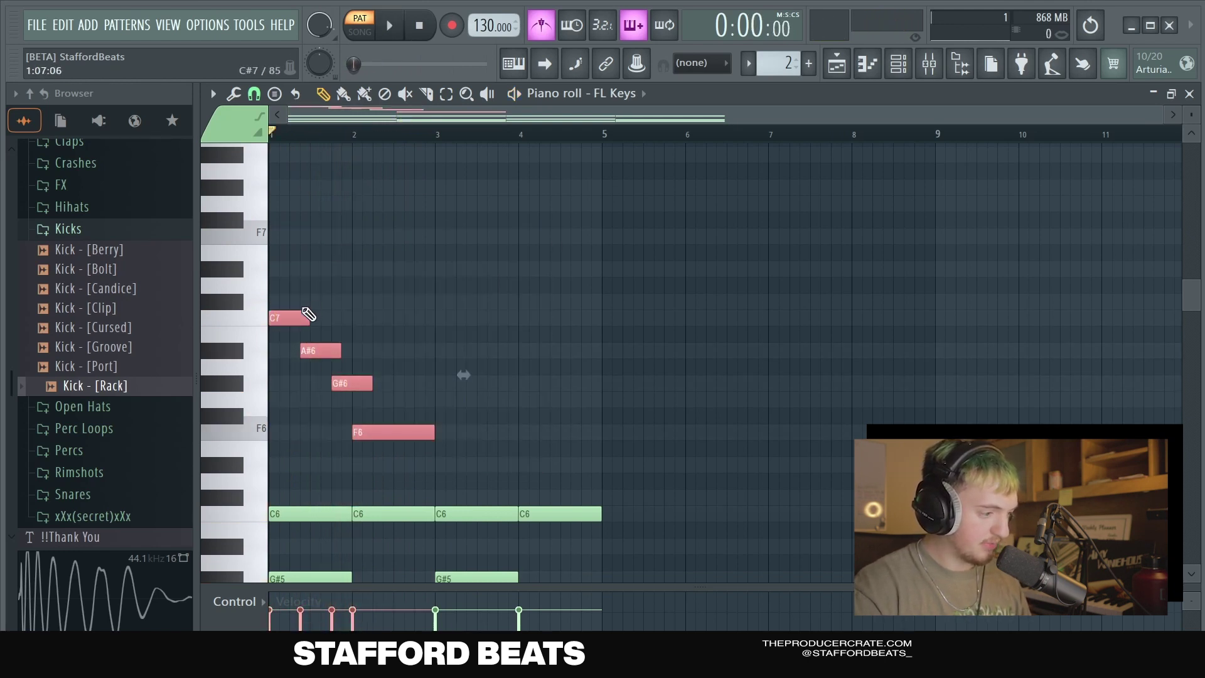
{"action": "key", "text": "ctrl+b"}
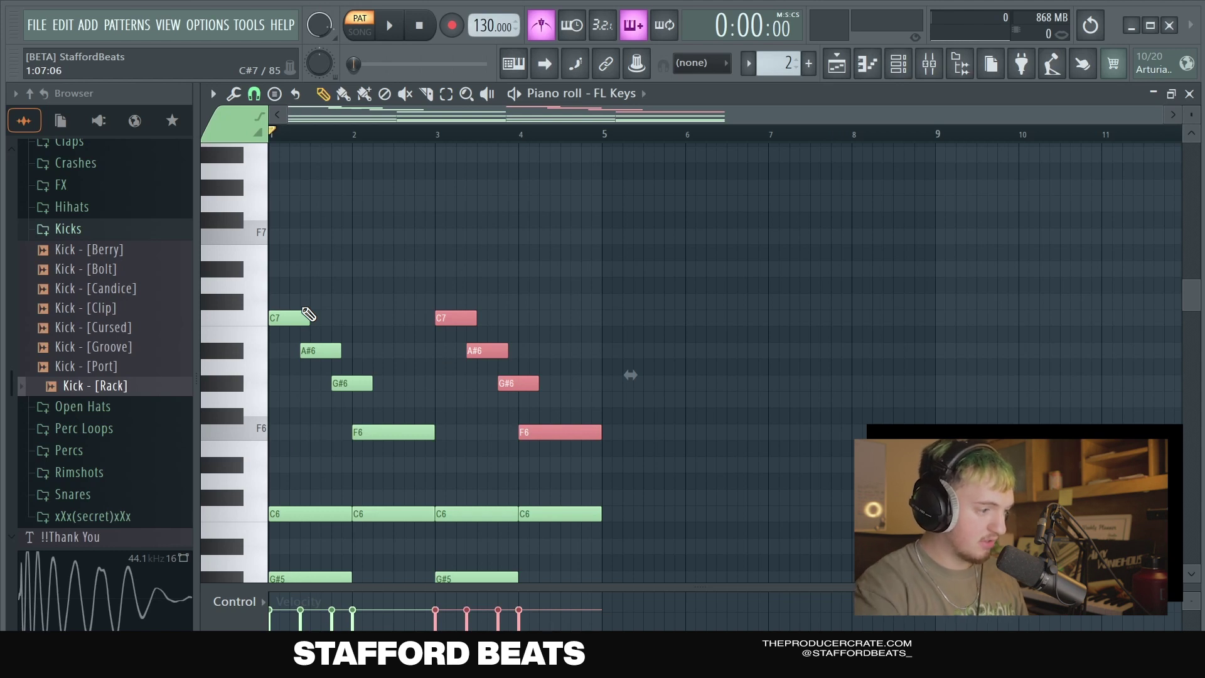
{"action": "scroll", "coordinate": [596, 268], "scroll_direction": "down", "scroll_amount": 3}
{"action": "scroll", "coordinate": [497, 370], "scroll_direction": "up", "scroll_amount": 1}
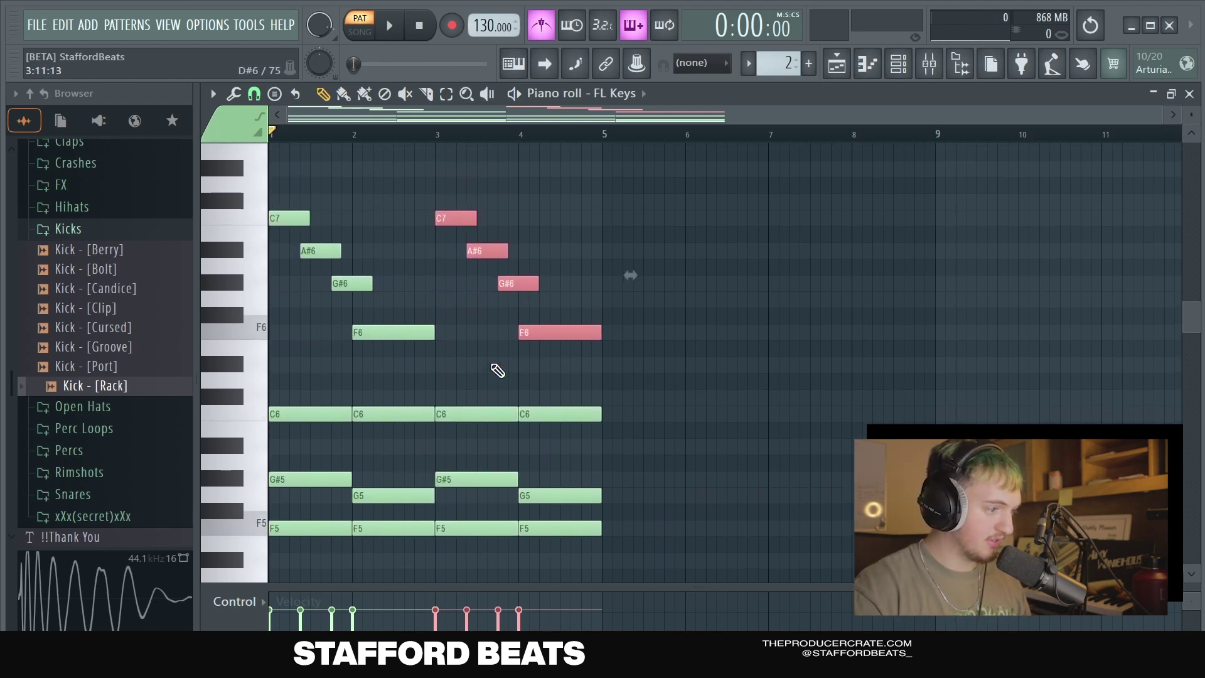
{"action": "scroll", "coordinate": [497, 371], "scroll_direction": "up", "scroll_amount": 1}
{"action": "key", "text": "space"}
{"action": "scroll", "coordinate": [487, 389], "scroll_direction": "up", "scroll_amount": 1}
{"action": "key", "text": "ctrl+d"}
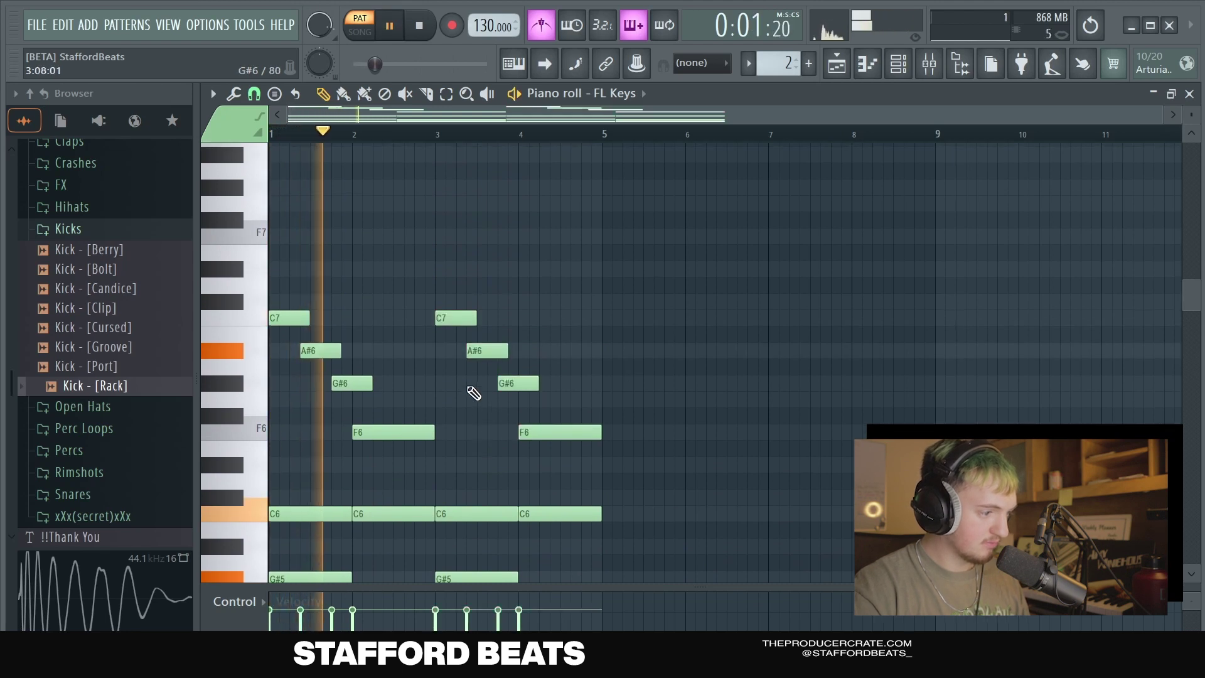
Raise the first melody note of bar 3 to D#7 and listen to the changed phrase
{"action": "left_click_drag", "start_coordinate": [442, 314], "coordinate": [441, 265]}
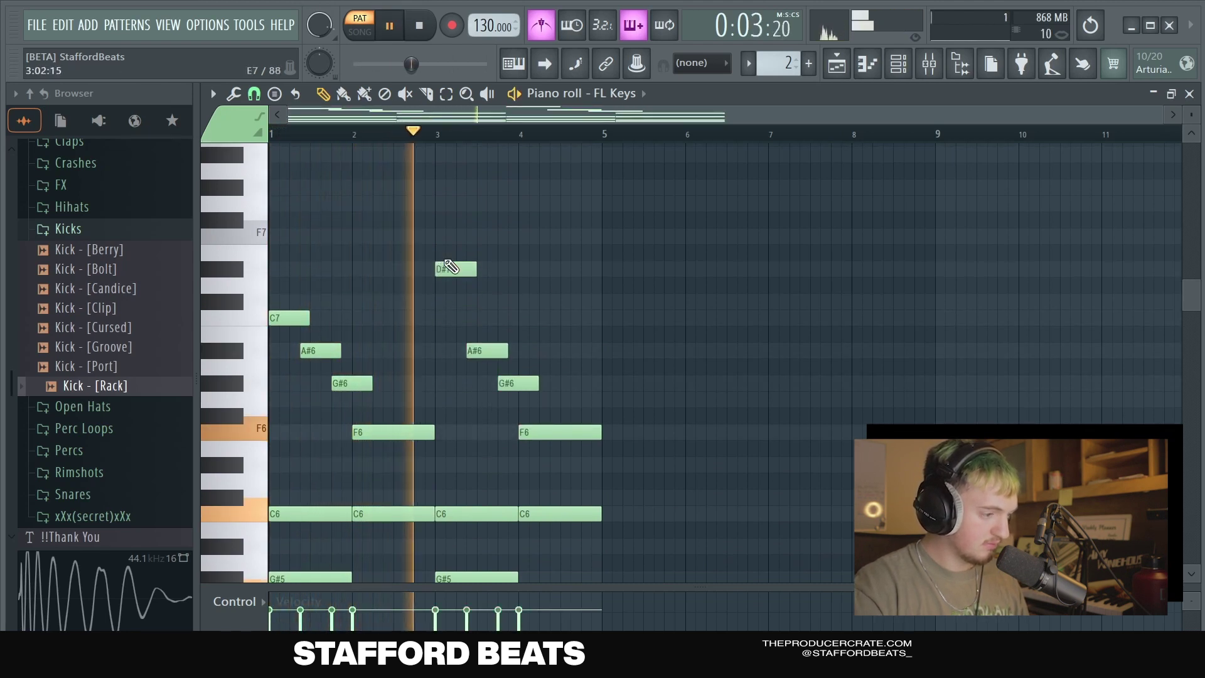
{"action": "scroll", "coordinate": [536, 288], "scroll_direction": "down", "scroll_amount": 1}
{"action": "scroll", "coordinate": [565, 301], "scroll_direction": "down", "scroll_amount": 2}
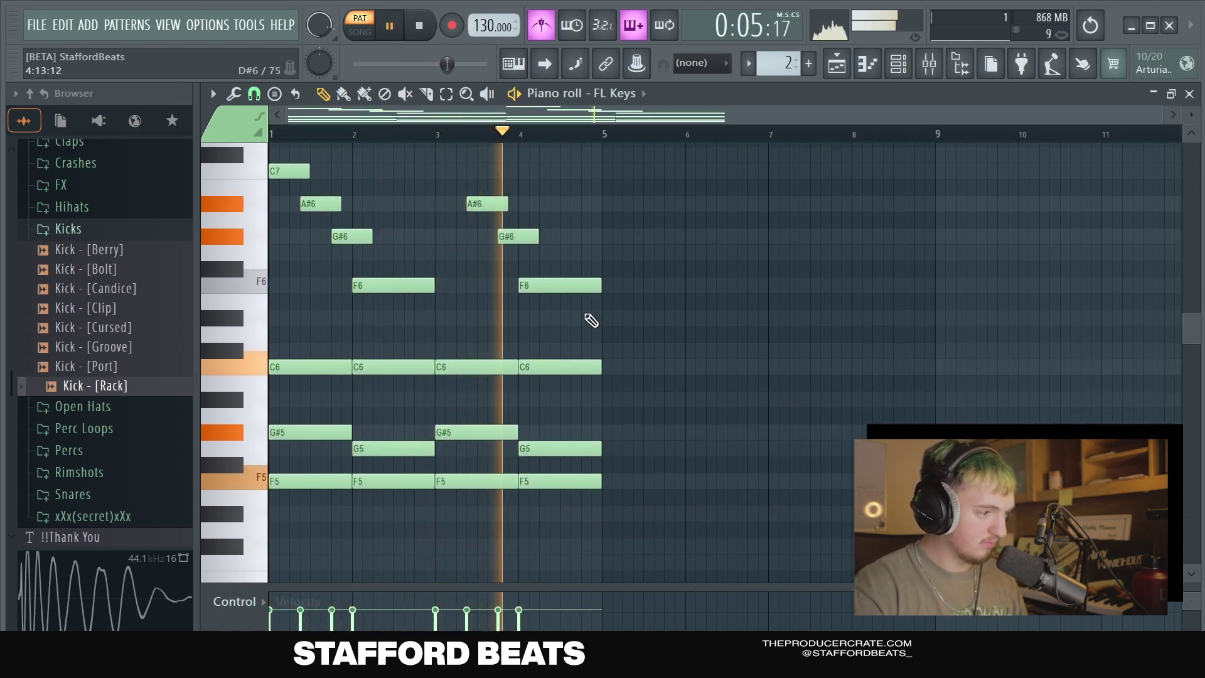
Listen to the FL Keys melody through its four bars and stop playback
{"action": "left_click", "coordinate": [589, 286]}
{"action": "left_click", "coordinate": [393, 286], "text": "shift"}
{"action": "key", "text": "ctrl+d"}
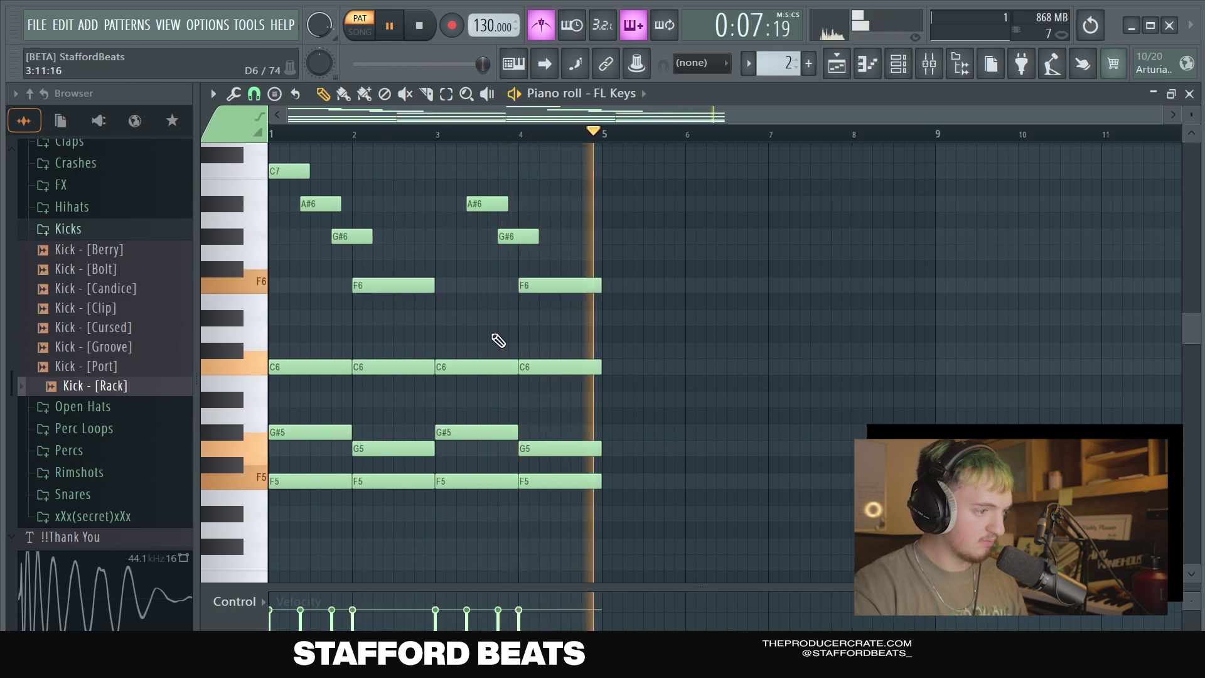
{"action": "scroll", "coordinate": [492, 352], "scroll_direction": "up", "scroll_amount": 2}
{"action": "scroll", "coordinate": [761, 302], "scroll_direction": "down", "scroll_amount": 2}
{"action": "scroll", "coordinate": [762, 302], "scroll_direction": "up", "scroll_amount": 1}
{"action": "key", "text": "space"}
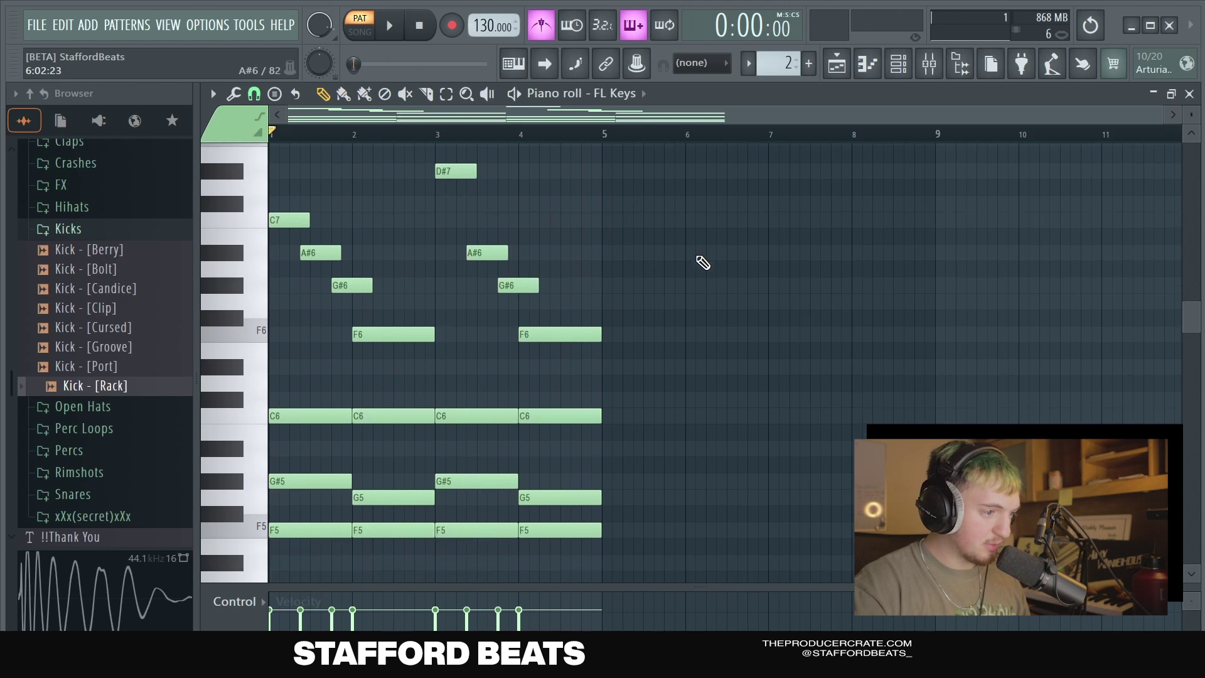
Open the playlist and change the colour of the Melody pattern to blue
{"action": "left_click", "coordinate": [838, 68]}
{"action": "left_click", "coordinate": [269, 157]}
{"action": "left_click", "coordinate": [251, 196]}
{"action": "right_click", "coordinate": [235, 187]}
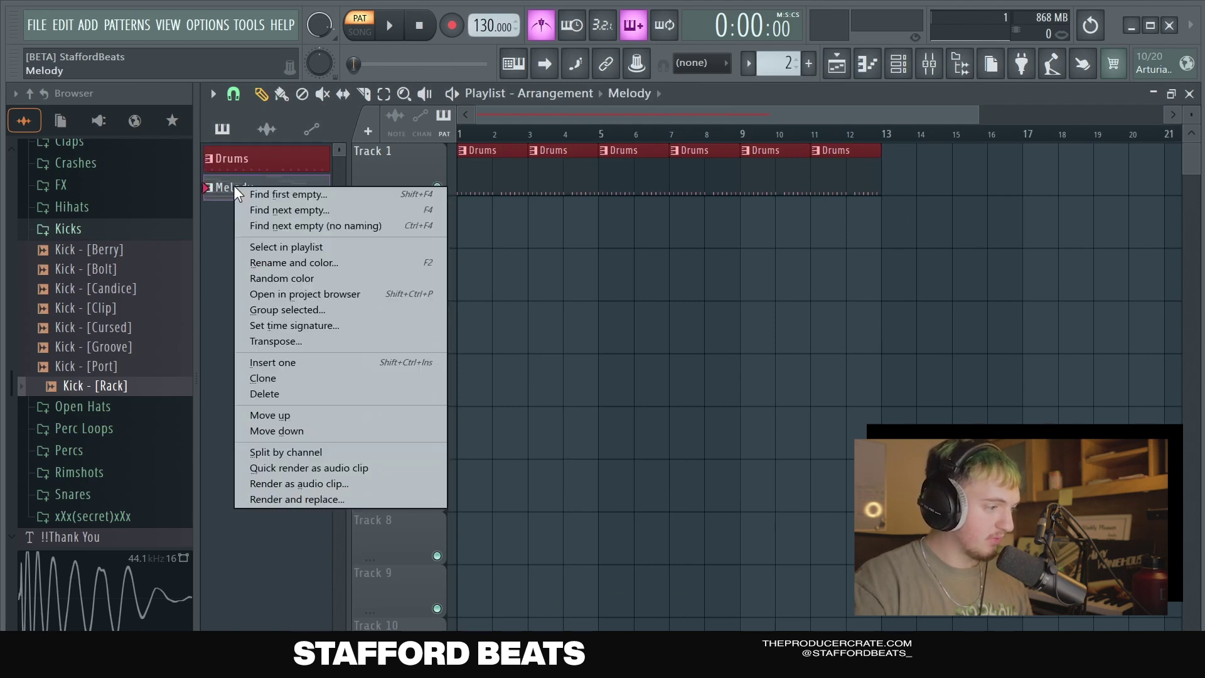
{"action": "left_click", "coordinate": [277, 262]}
{"action": "left_click", "coordinate": [263, 250]}
{"action": "left_click_drag", "start_coordinate": [377, 431], "coordinate": [385, 461]}
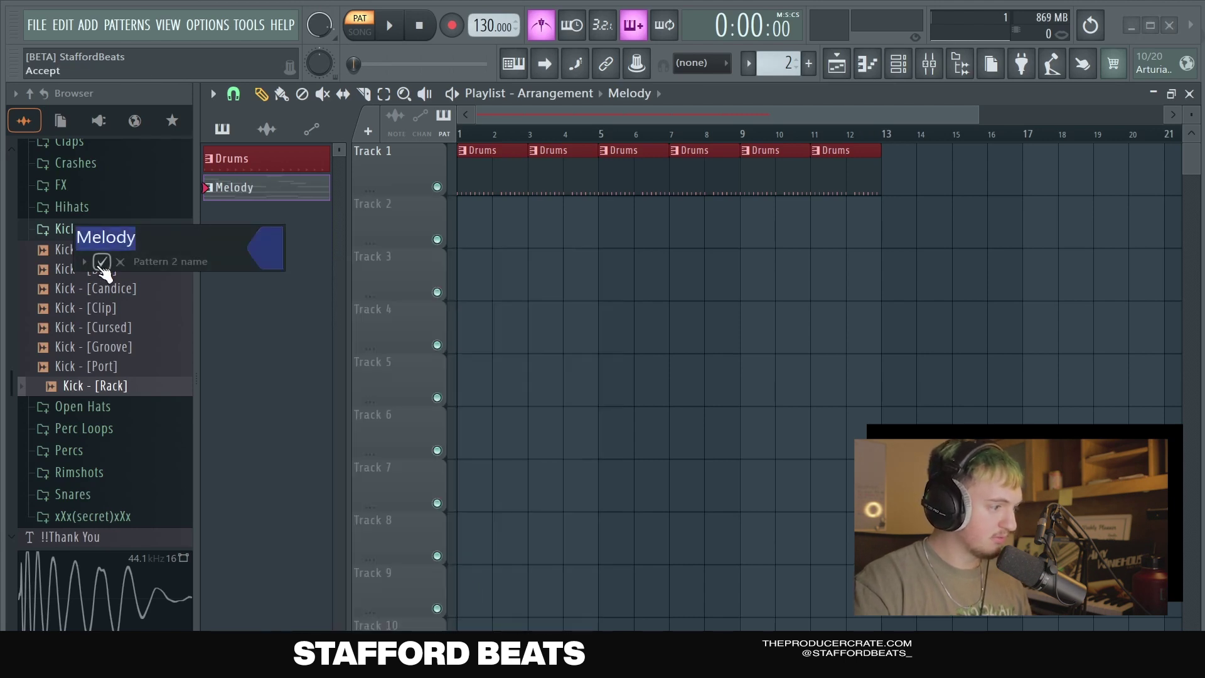
{"action": "left_click", "coordinate": [102, 261]}
{"action": "left_click", "coordinate": [276, 165]}
{"action": "left_click", "coordinate": [269, 194]}
{"action": "left_click", "coordinate": [266, 166]}
{"action": "left_click", "coordinate": [272, 196]}
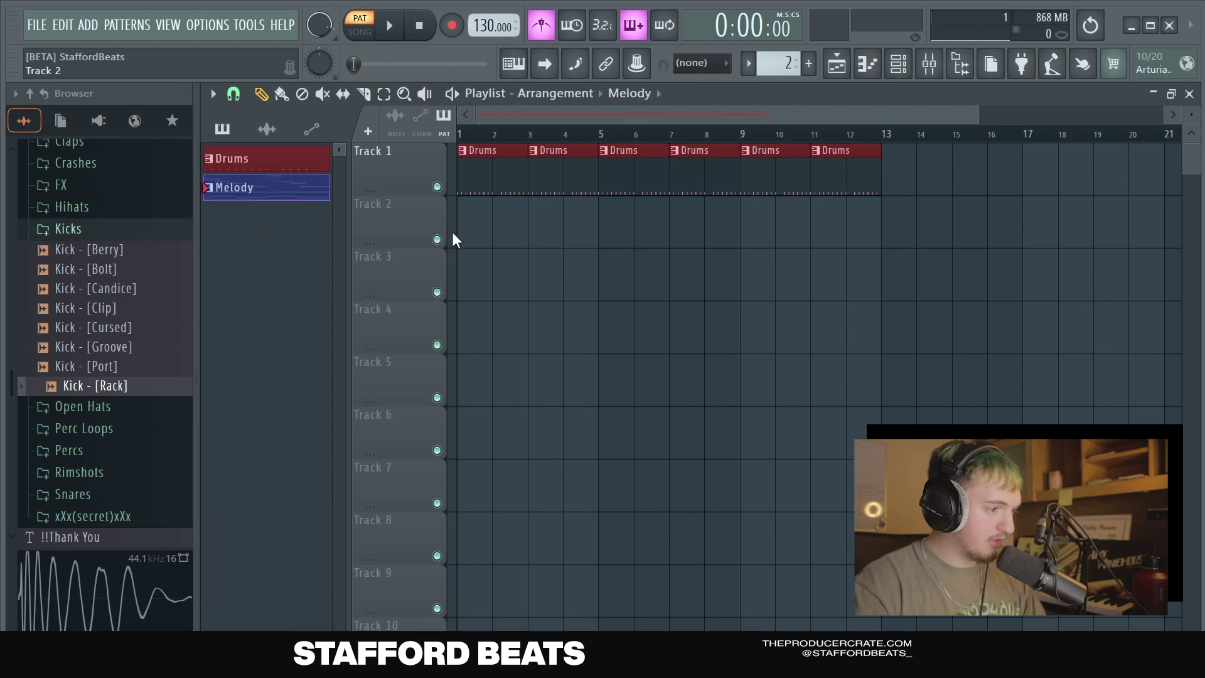
{"action": "left_click", "coordinate": [279, 173]}
{"action": "left_click", "coordinate": [275, 201]}
{"action": "left_click", "coordinate": [269, 167]}
{"action": "left_click", "coordinate": [267, 197]}
{"action": "left_click", "coordinate": [268, 167]}
{"action": "left_click", "coordinate": [275, 199]}
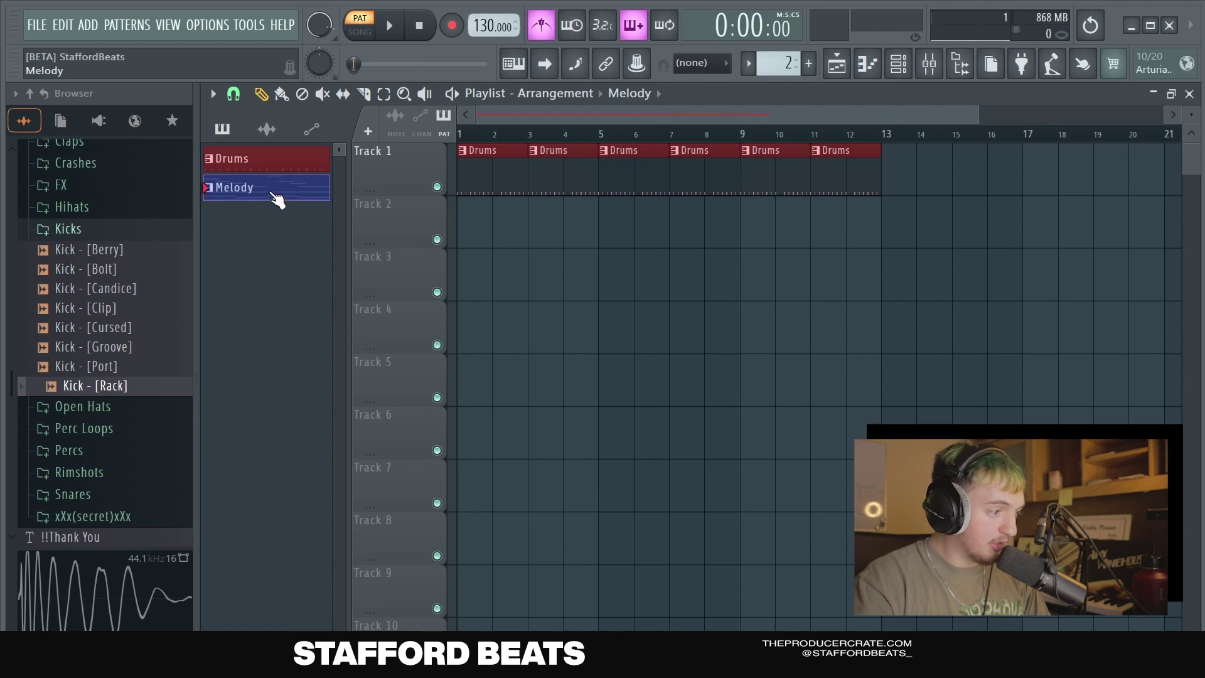
Place Melody clips on Track 2 at bars 1, 5 and 9 and play the arrangement in song mode
{"action": "left_click", "coordinate": [474, 236]}
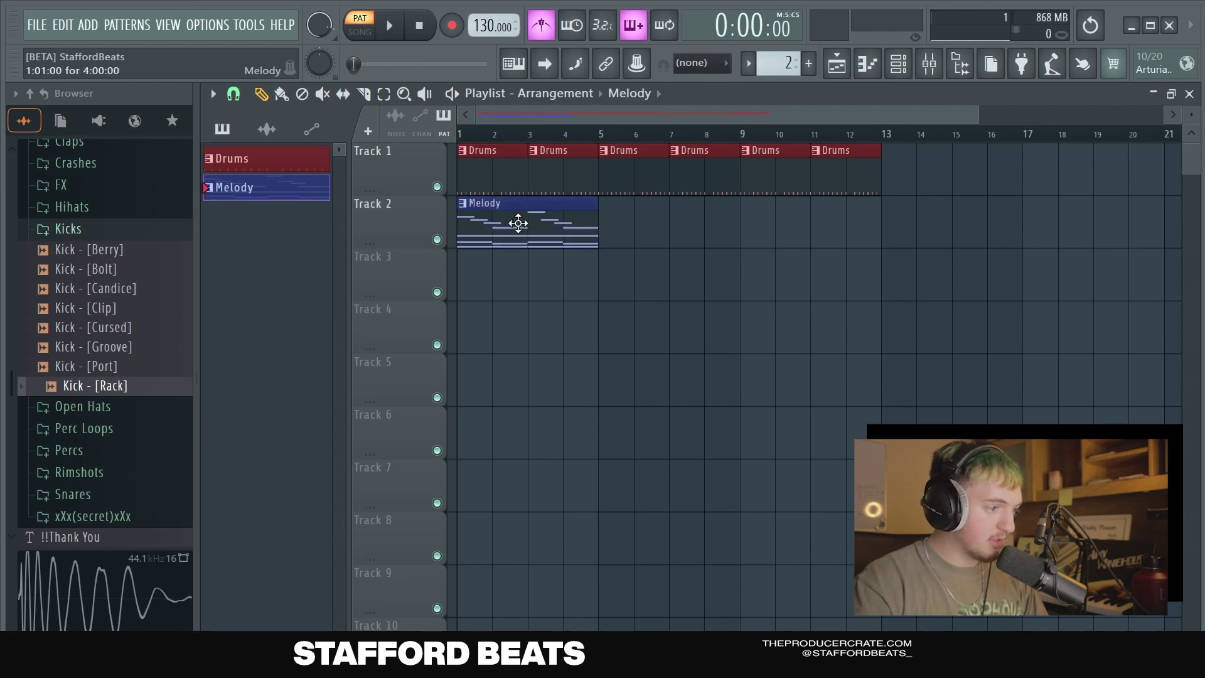
{"action": "left_click_drag", "start_coordinate": [488, 135], "coordinate": [422, 130]}
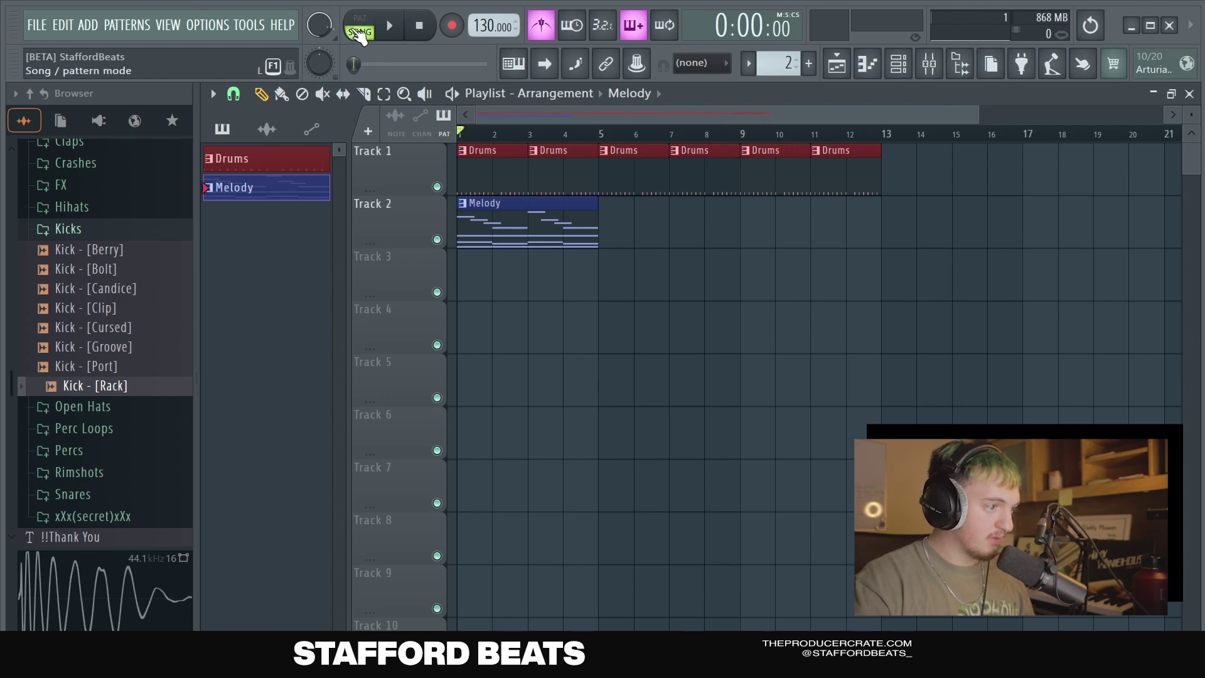
{"action": "key", "text": "space"}
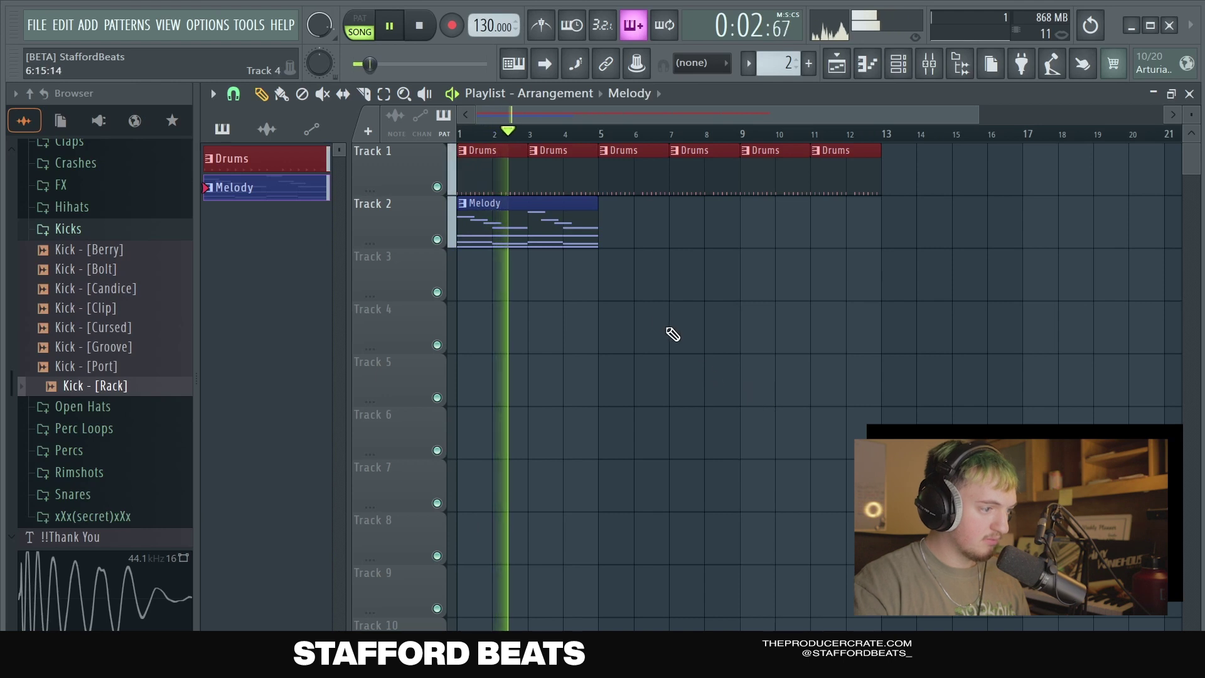
{"action": "left_click", "coordinate": [607, 244]}
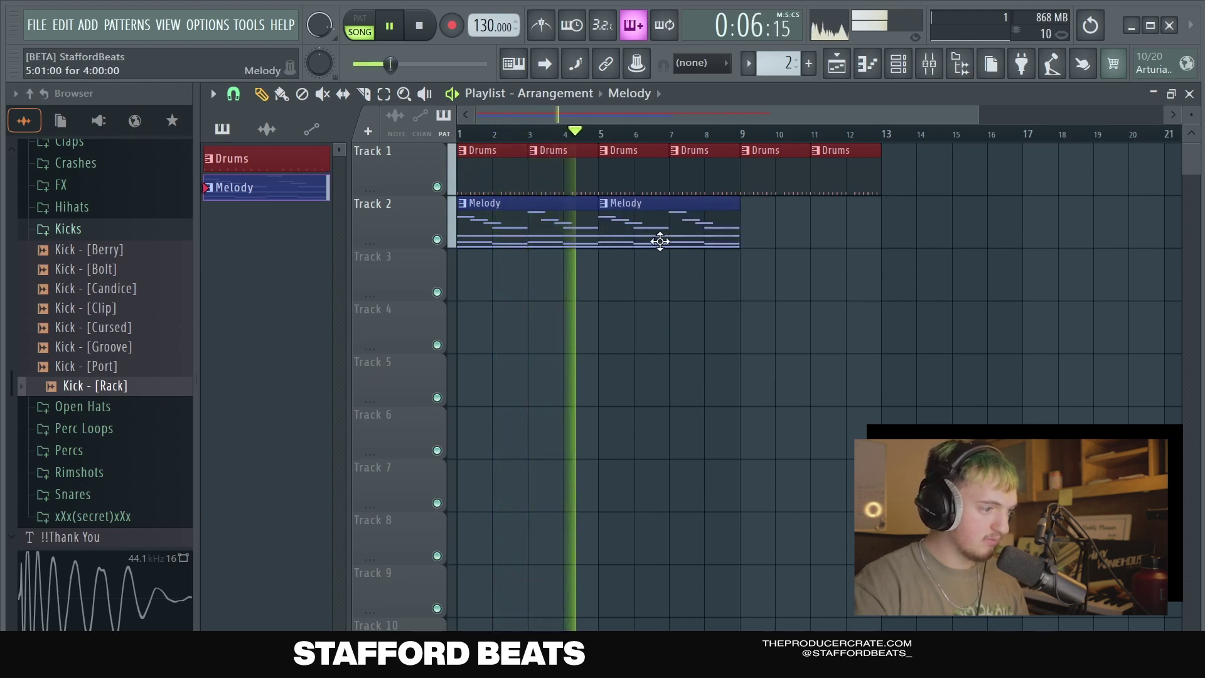
{"action": "left_click", "coordinate": [767, 246]}
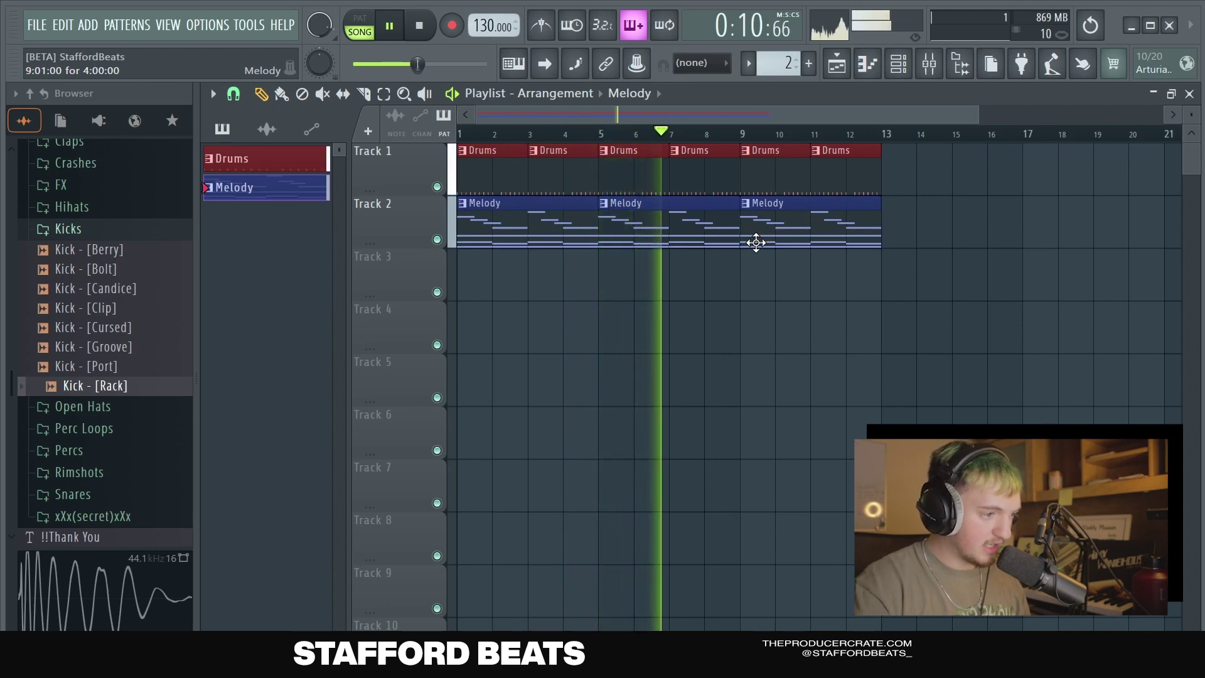
{"action": "scroll", "coordinate": [763, 266], "scroll_direction": "down", "scroll_amount": 1}
{"action": "scroll", "coordinate": [763, 271], "scroll_direction": "up", "scroll_amount": 1}
{"action": "key", "text": "space"}
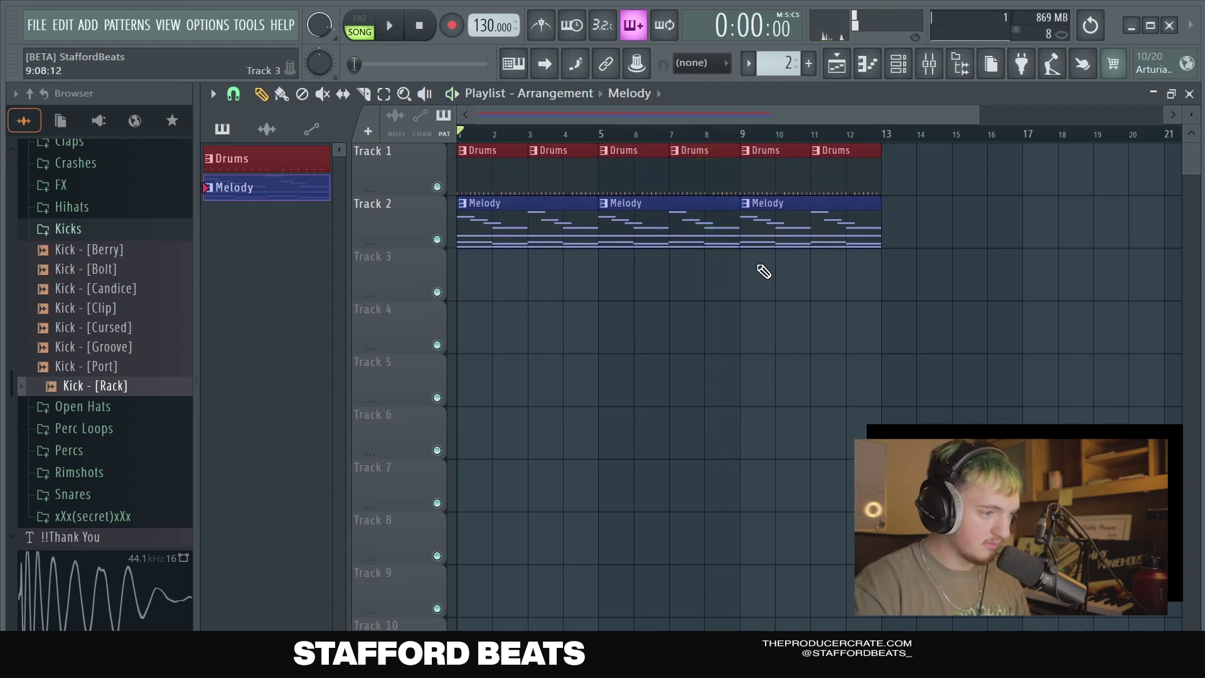
Show the channel rack over the playlist and browse the samples in the 808s folder
{"action": "left_click", "coordinate": [908, 71]}
{"action": "left_click_drag", "start_coordinate": [583, 195], "coordinate": [573, 311]}
{"action": "left_click_drag", "start_coordinate": [106, 267], "coordinate": [106, 277]}
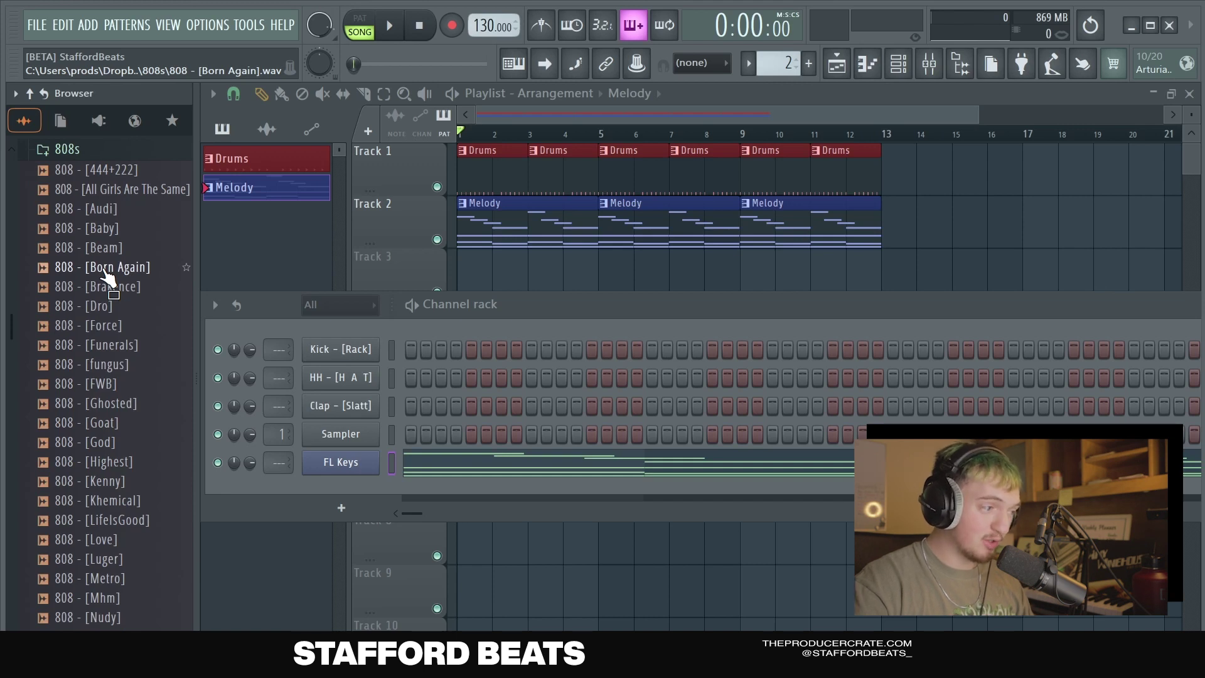
{"action": "left_click", "coordinate": [94, 248]}
{"action": "scroll", "coordinate": [86, 304], "scroll_direction": "up", "scroll_amount": 2}
{"action": "scroll", "coordinate": [101, 320], "scroll_direction": "down", "scroll_amount": 2}
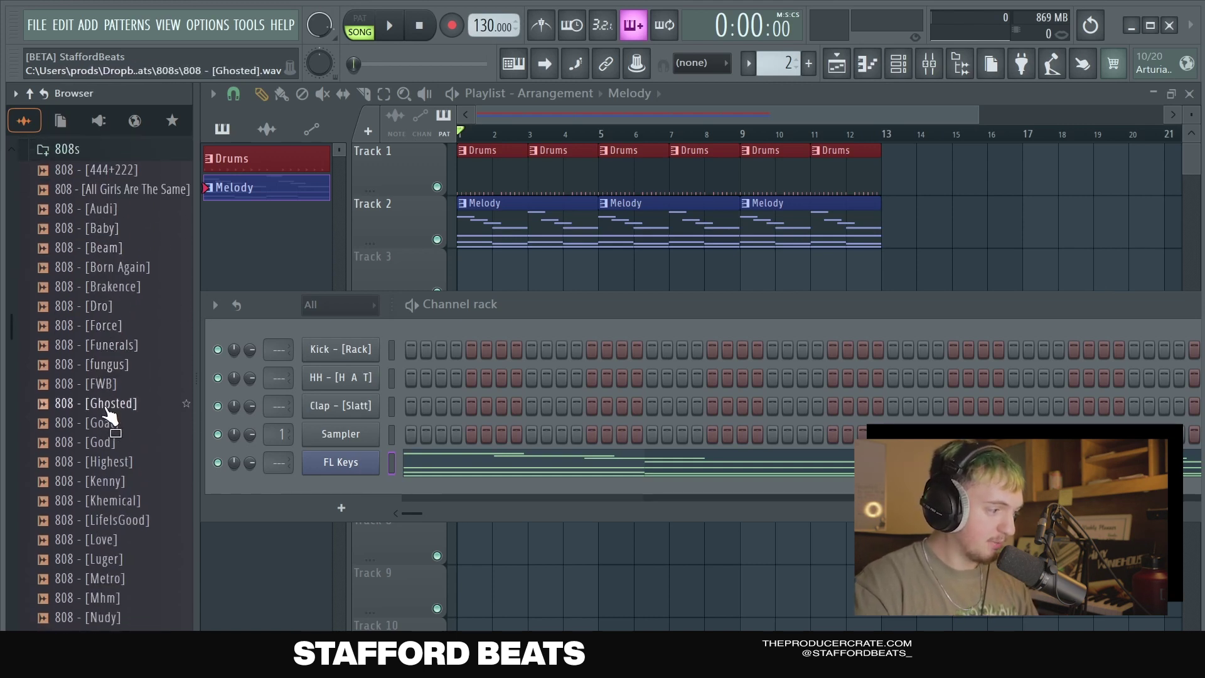
{"action": "left_click", "coordinate": [117, 269]}
{"action": "key", "text": "Up"}
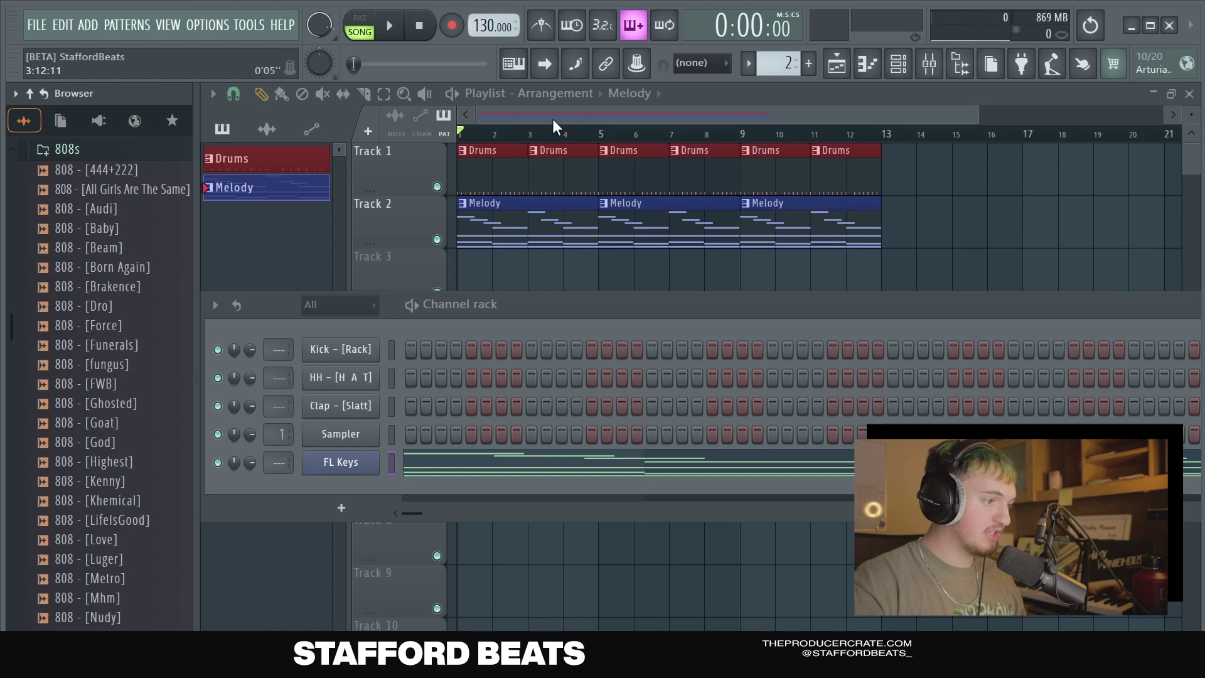
Audition 808 samples such as Audi, Goat and God over the playing arrangement, and add 808 - [Dro] as a new channel
{"action": "key", "text": "space"}
{"action": "left_click", "coordinate": [110, 209]}
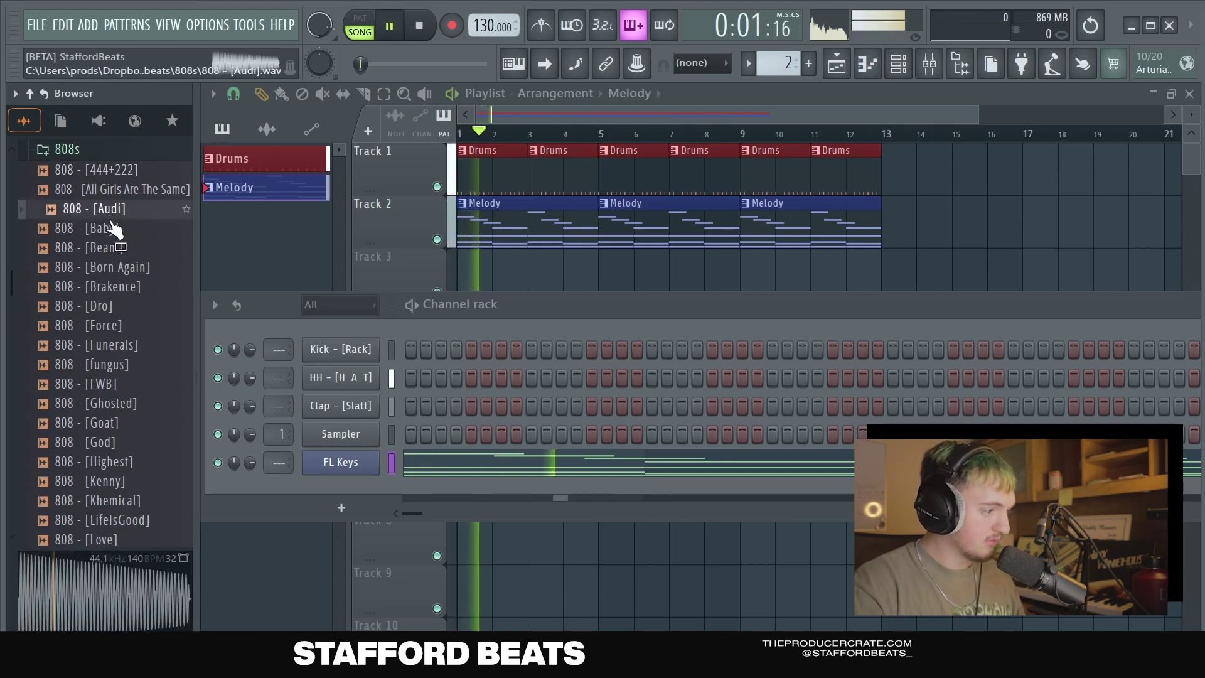
{"action": "left_click", "coordinate": [119, 268]}
{"action": "left_click", "coordinate": [121, 307]}
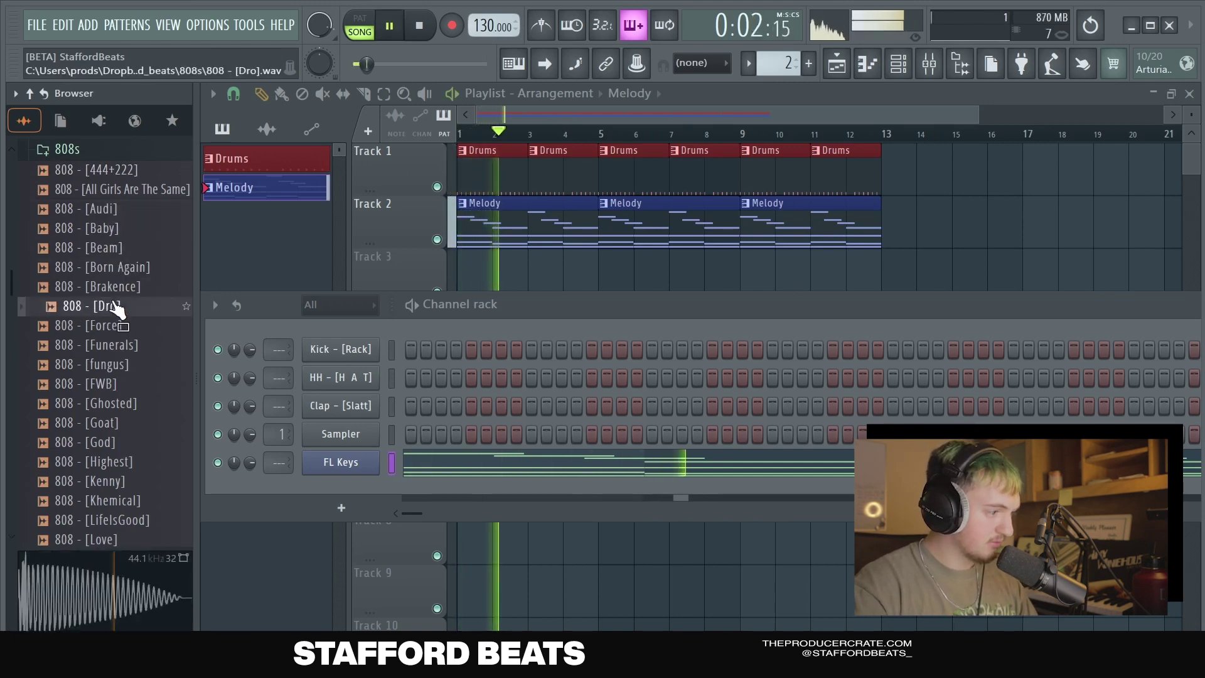
{"action": "left_click", "coordinate": [123, 345]}
{"action": "left_click", "coordinate": [110, 384]}
{"action": "left_click", "coordinate": [116, 422]}
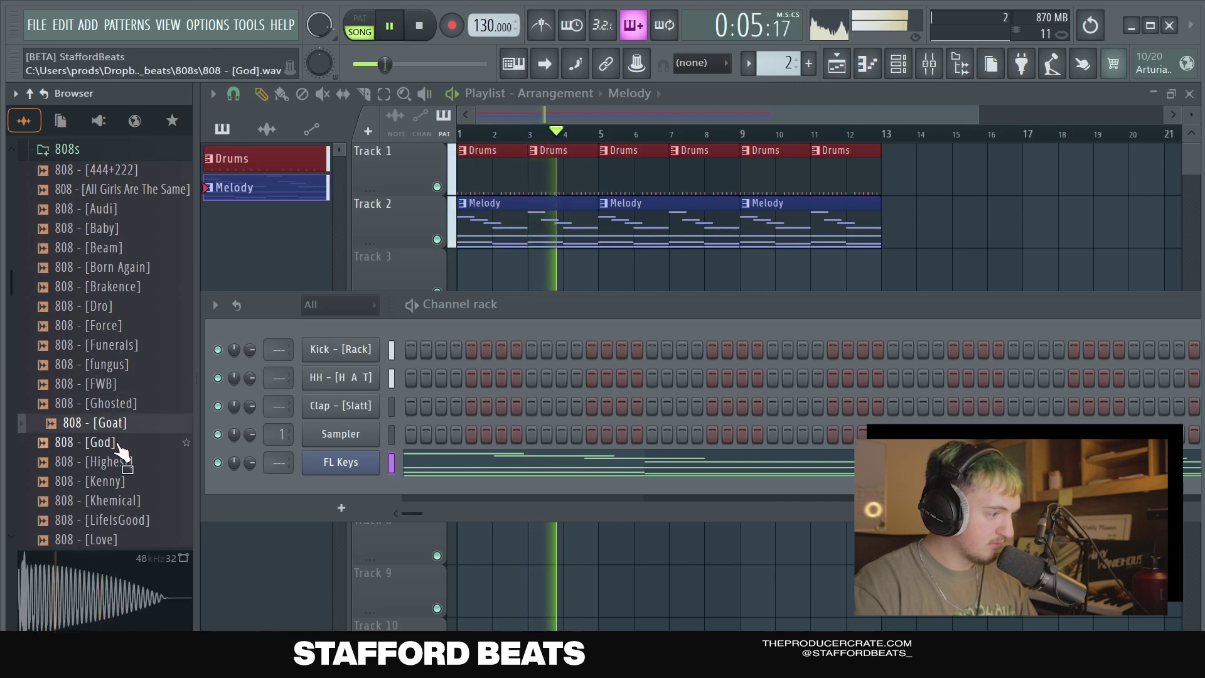
{"action": "left_click", "coordinate": [118, 444]}
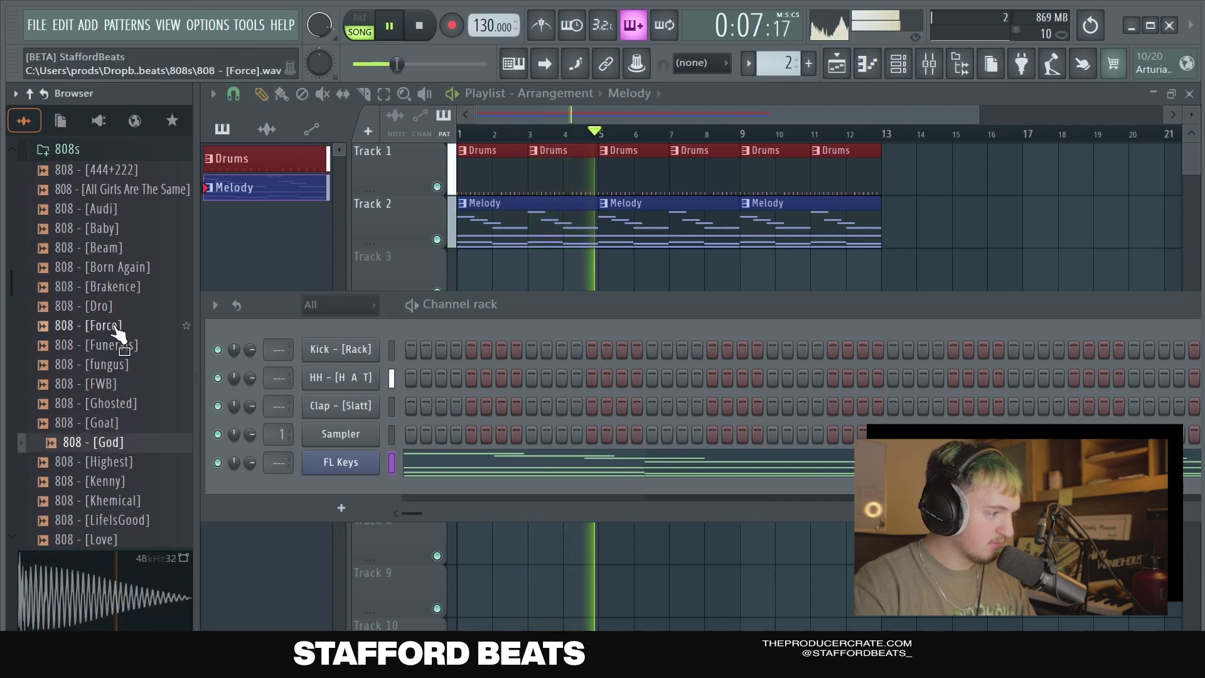
{"action": "left_click", "coordinate": [115, 312]}
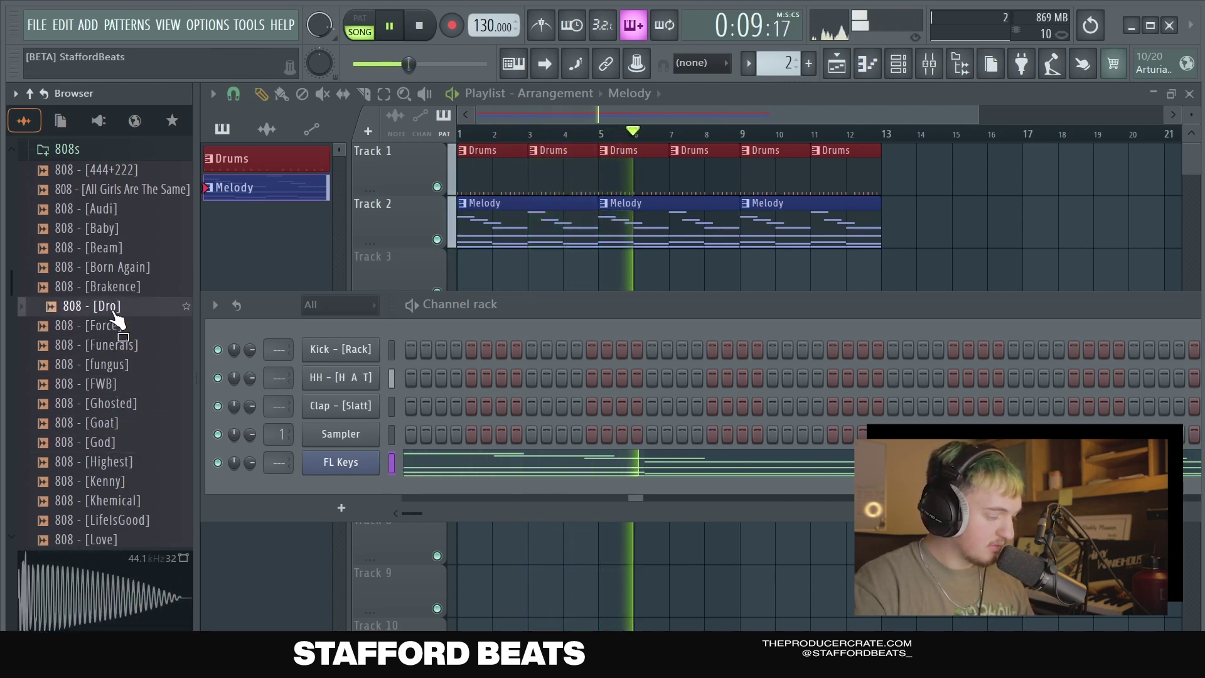
{"action": "key", "text": "space"}
{"action": "left_click_drag", "start_coordinate": [117, 320], "coordinate": [375, 515]}
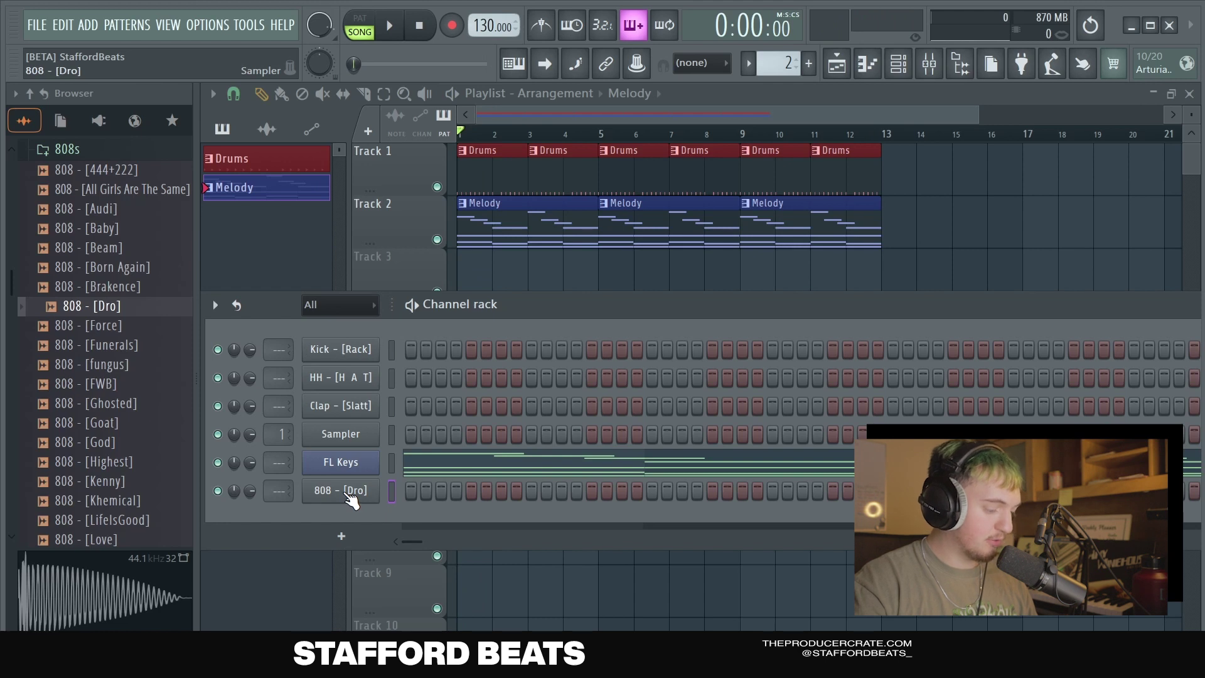
Try 808 - [Dro] hits on steps 1, 7 and 13 with playback, and clear all three
{"action": "left_click", "coordinate": [411, 490]}
{"action": "key", "text": "space"}
{"action": "left_click", "coordinate": [502, 491]}
{"action": "left_click", "coordinate": [592, 490]}
{"action": "key", "text": "space"}
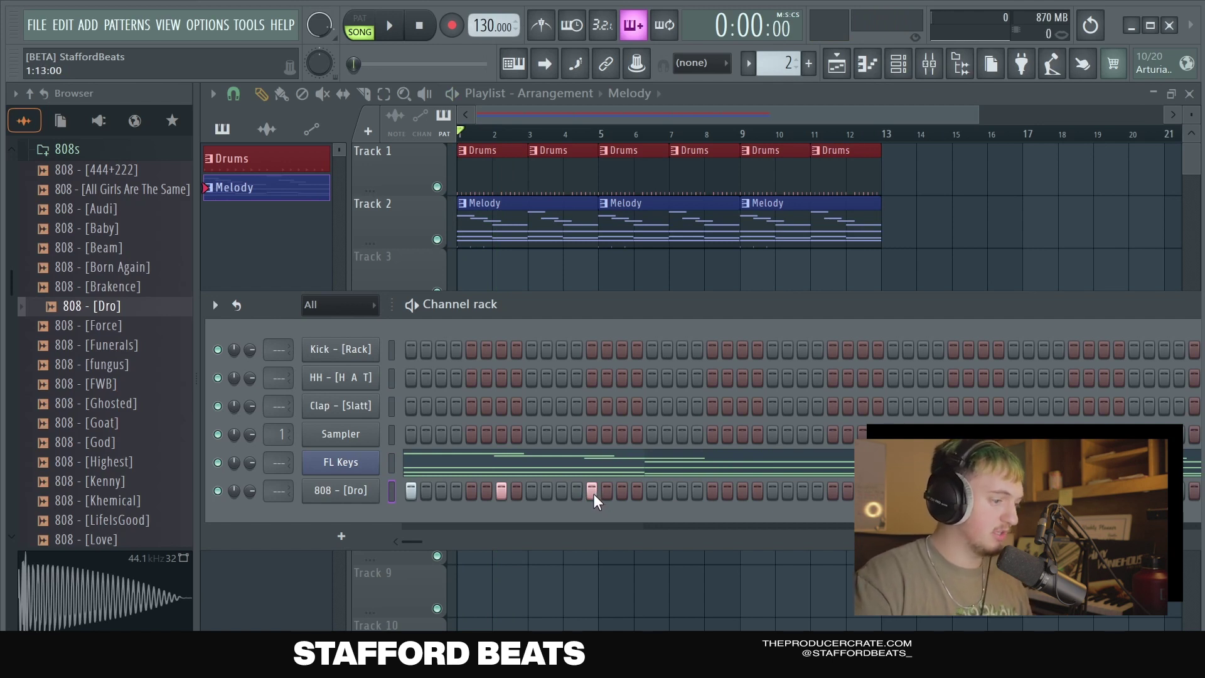
{"action": "right_click", "coordinate": [592, 491]}
{"action": "right_click", "coordinate": [502, 491]}
{"action": "right_click", "coordinate": [411, 491]}
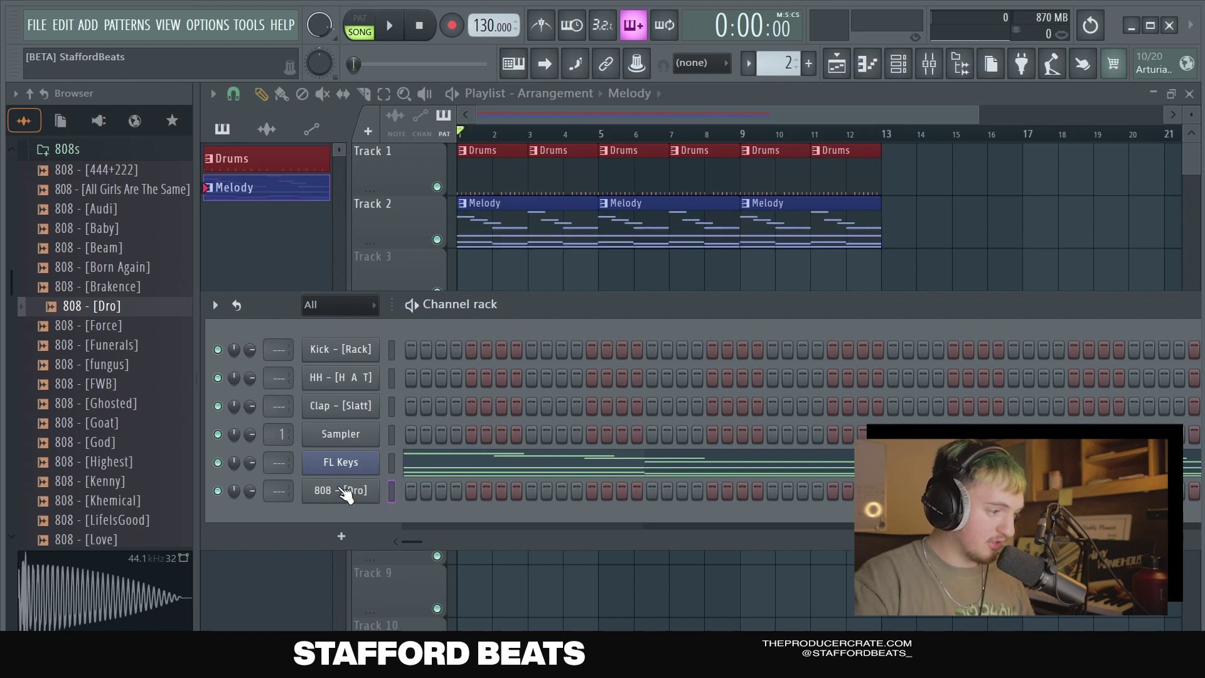
Fill the first four steps of the 808 - [Dro] channel as a test of overlapping hits
{"action": "left_click", "coordinate": [412, 491]}
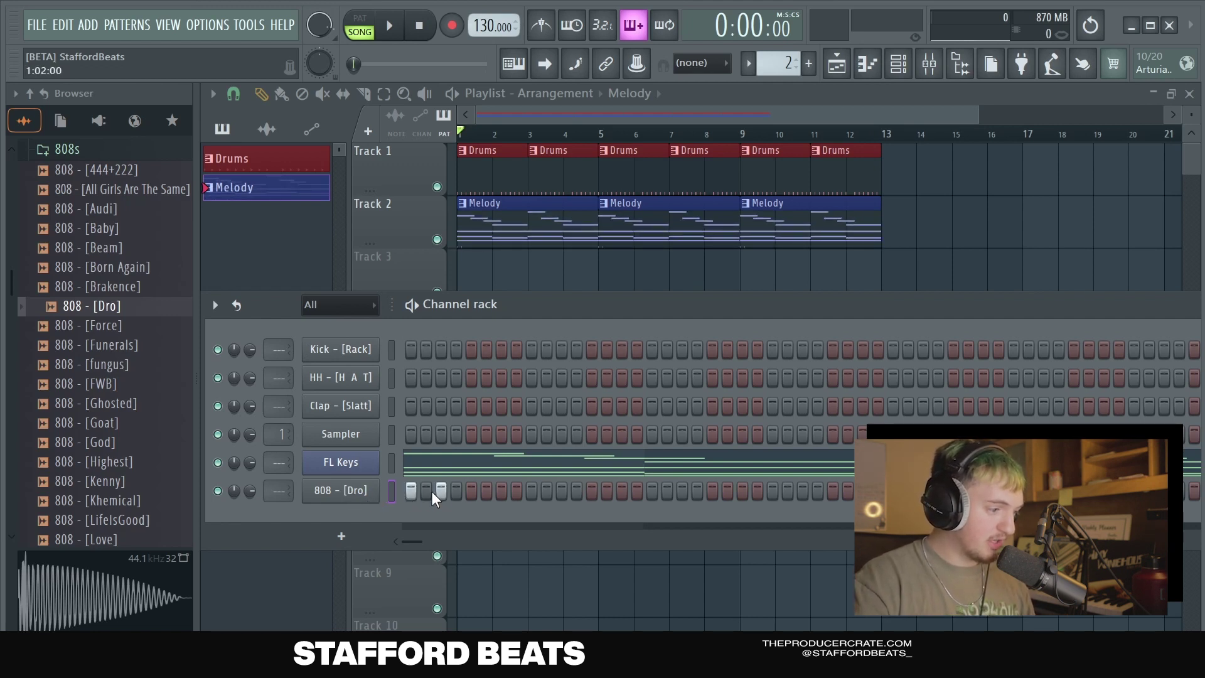
{"action": "left_click", "coordinate": [442, 492]}
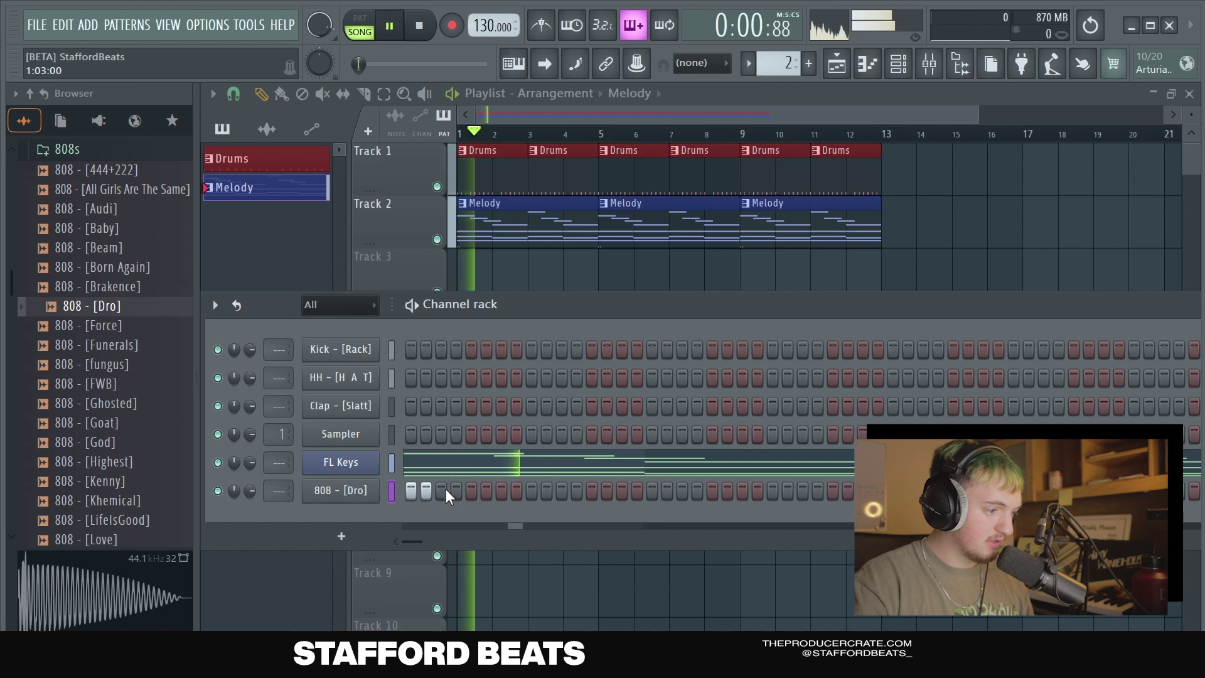
{"action": "left_click", "coordinate": [455, 491]}
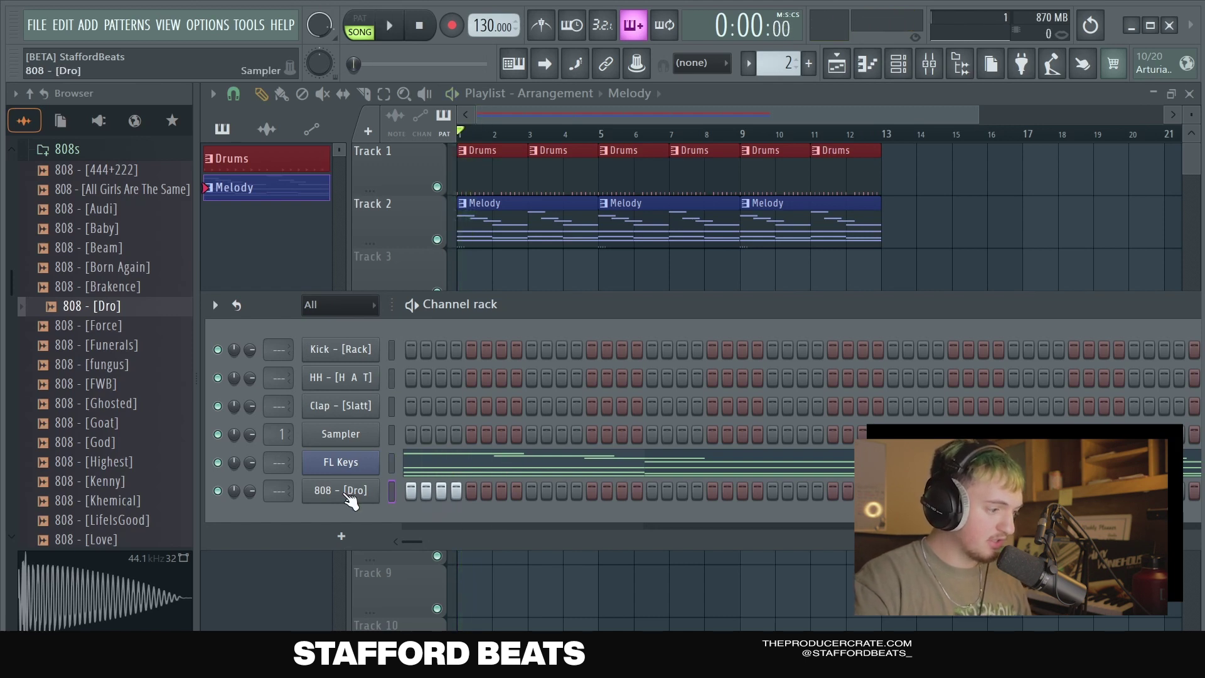
Enable Cut itself on the 808 - [Dro] channel and play back the four consecutive hits
{"action": "right_click", "coordinate": [346, 499]}
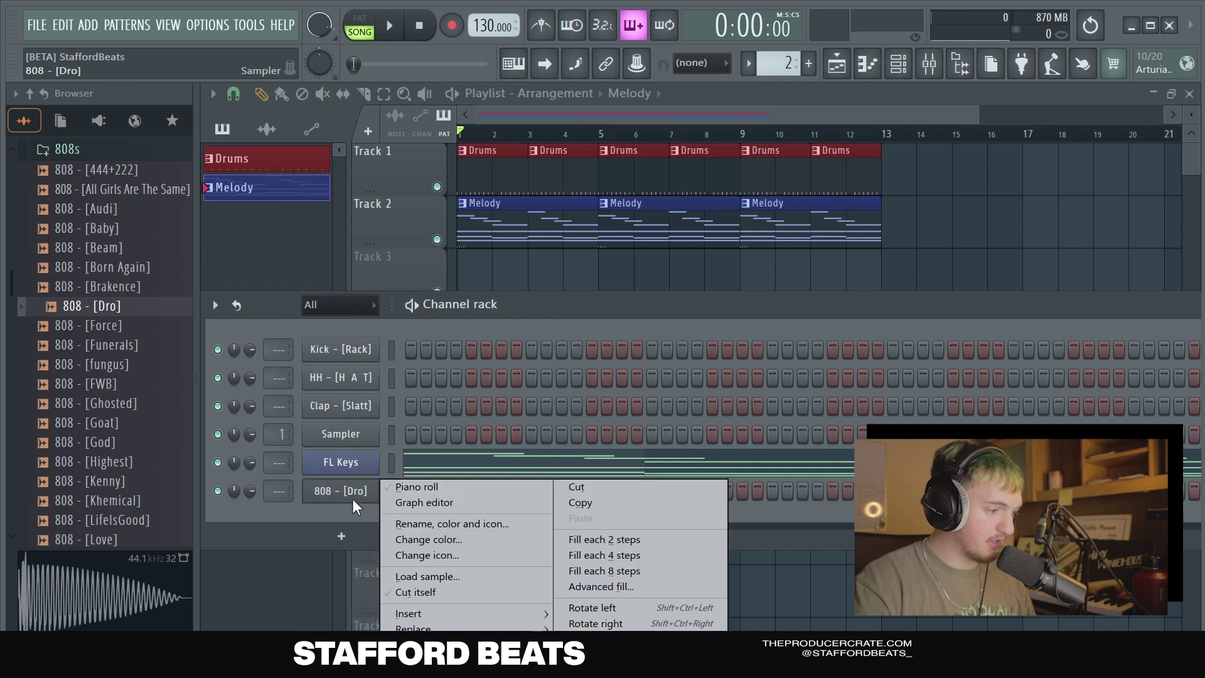
{"action": "left_click", "coordinate": [425, 593]}
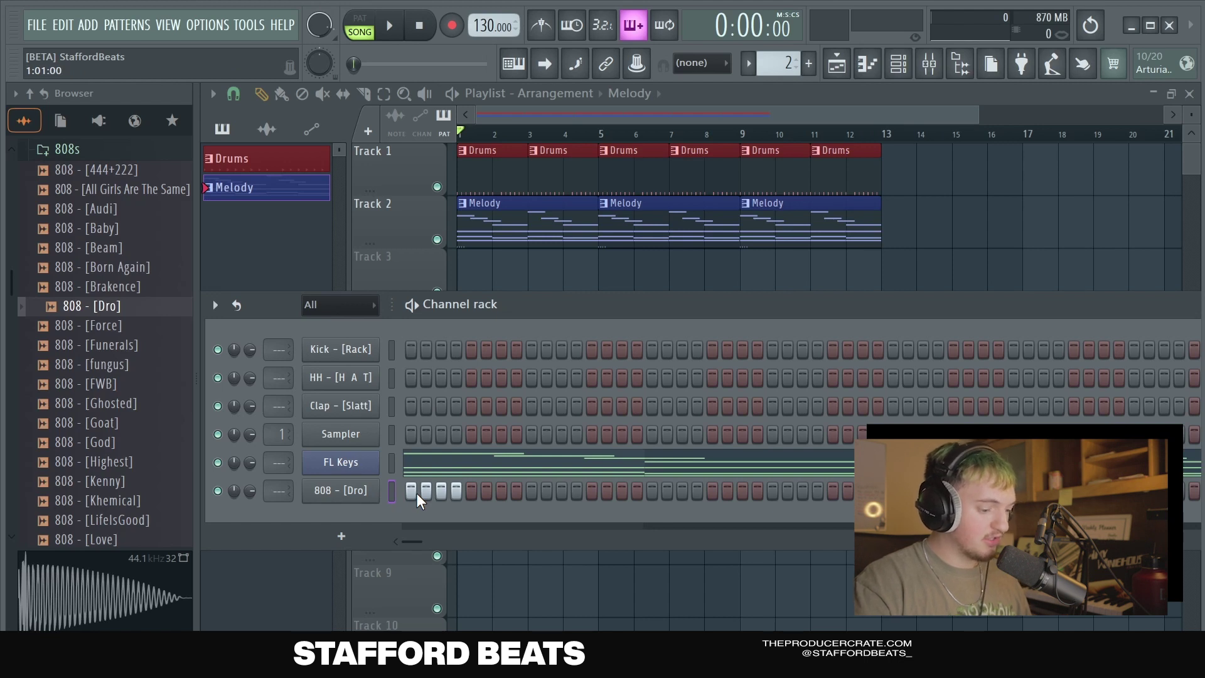
{"action": "key", "text": "space"}
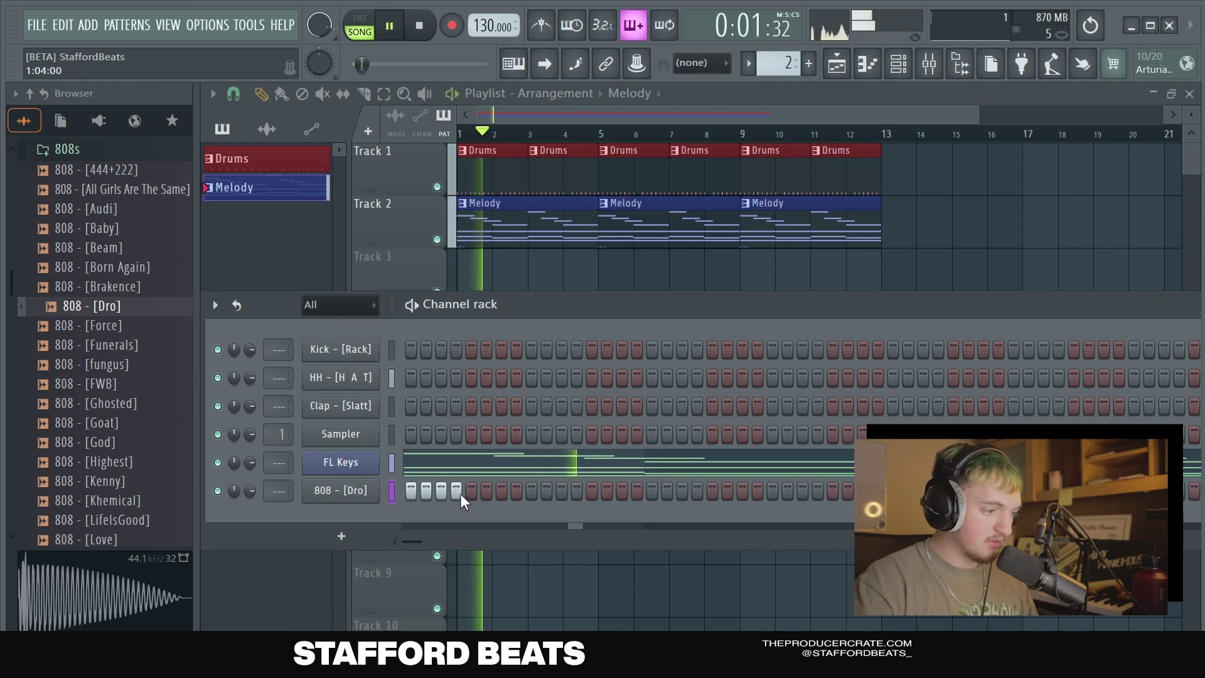
{"action": "key", "text": "space"}
Open the piano roll of the 808 - [Dro] channel
{"action": "right_click", "coordinate": [352, 491]}
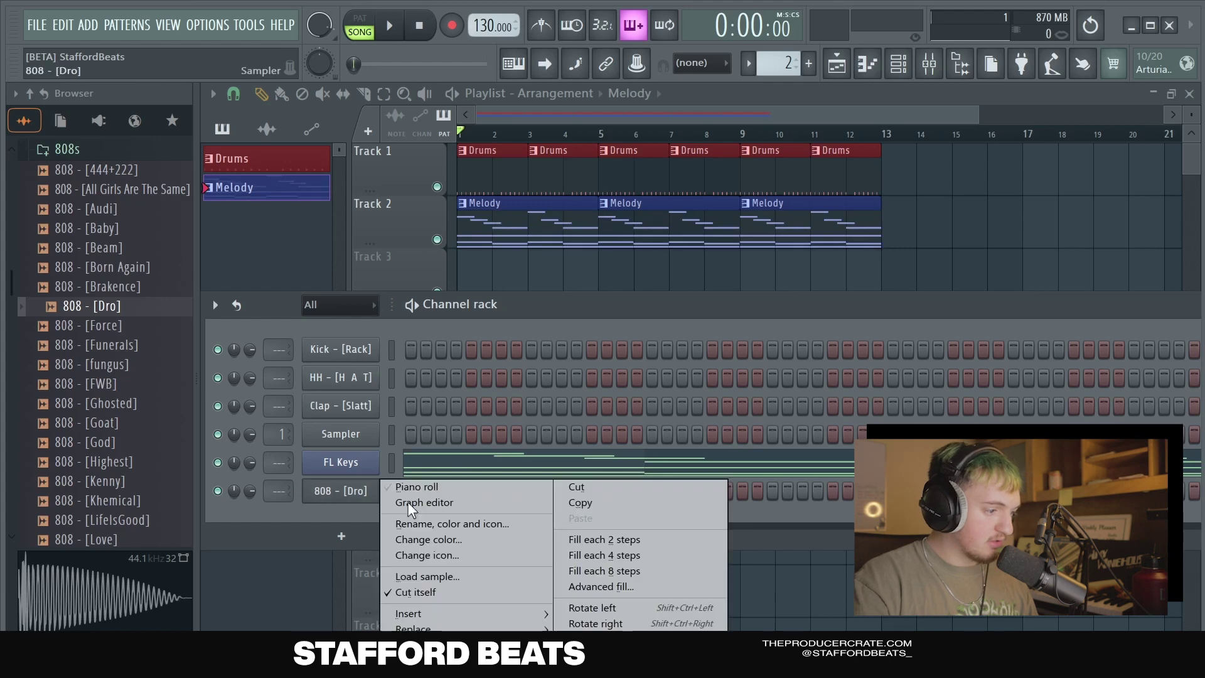
{"action": "left_click", "coordinate": [463, 492]}
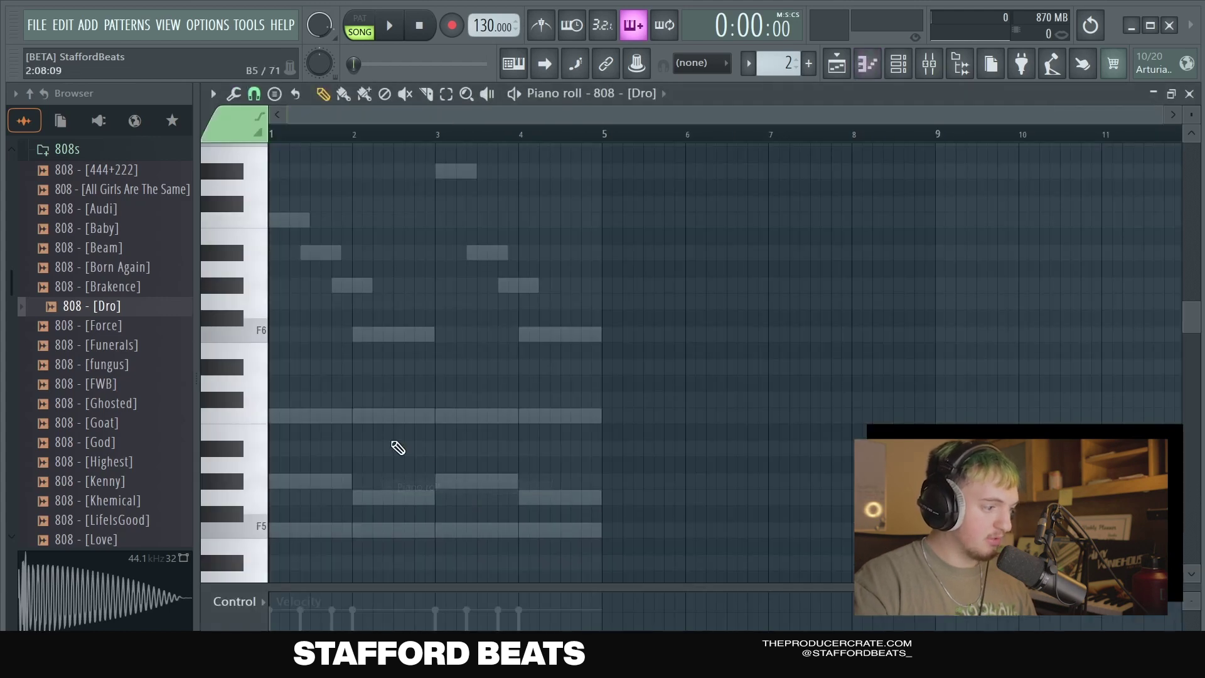
{"action": "scroll", "coordinate": [390, 430], "scroll_direction": "up", "scroll_amount": 4}
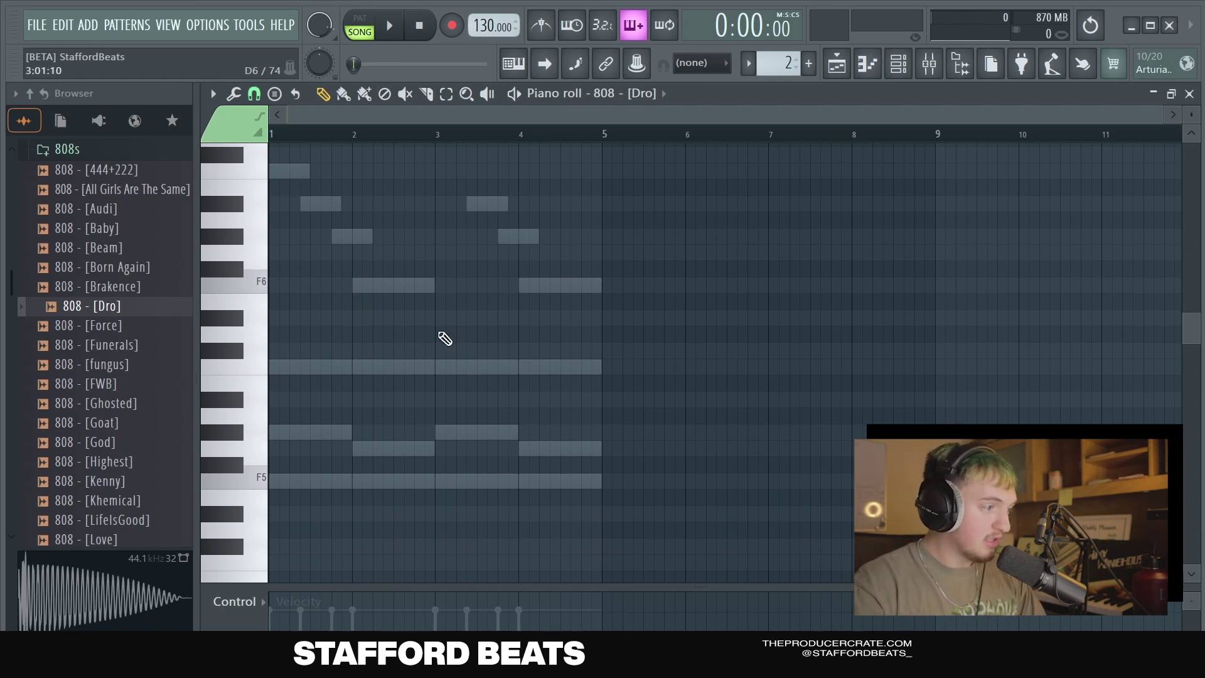
Check the Ghost channels setting among the piano roll's view options
{"action": "left_click", "coordinate": [212, 94]}
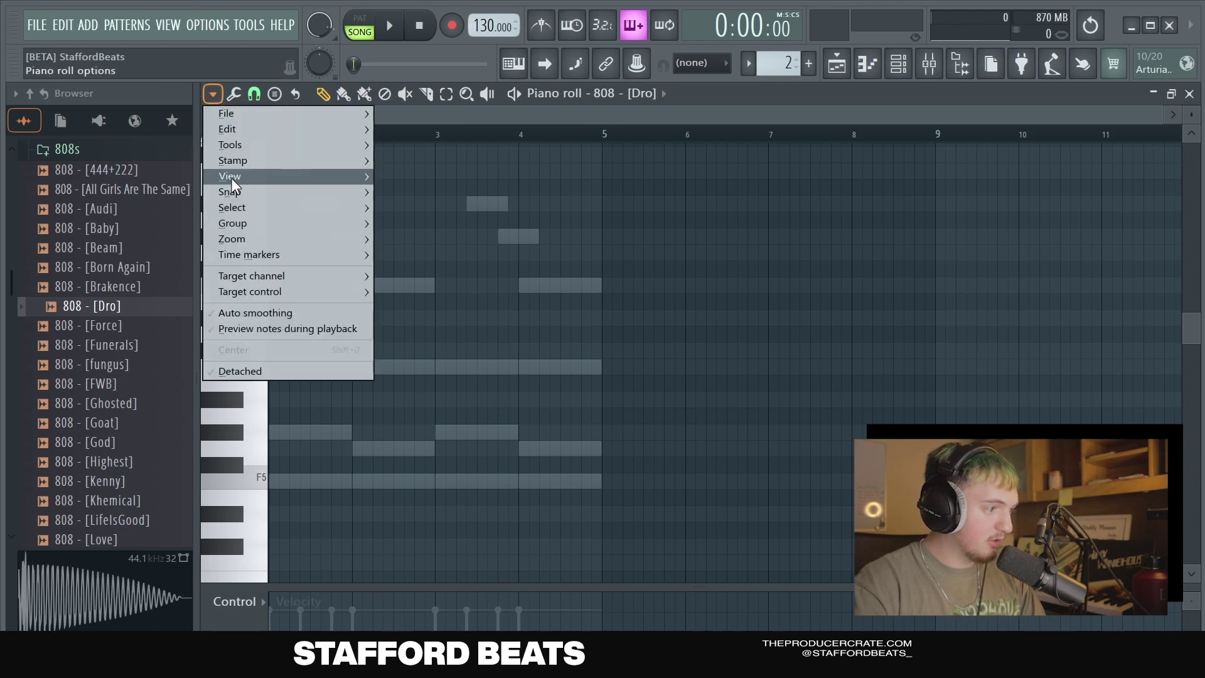
{"action": "mouse_move", "coordinate": [232, 179]}
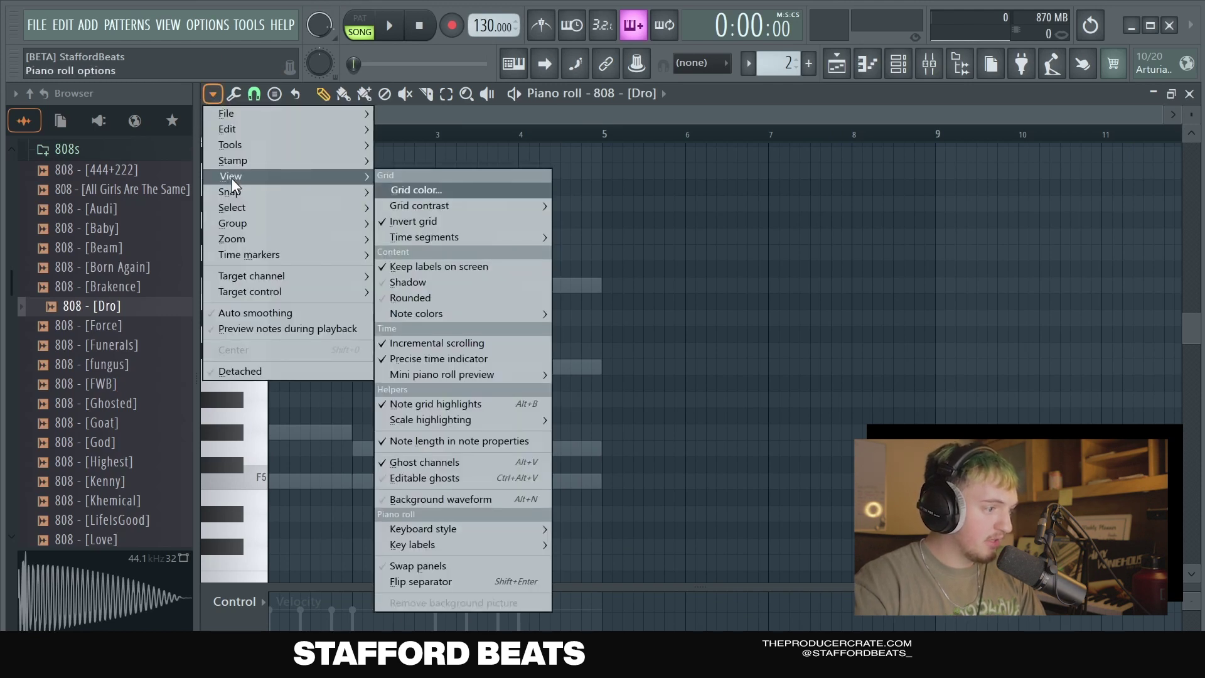
{"action": "left_click", "coordinate": [440, 463]}
{"action": "left_click", "coordinate": [441, 463]}
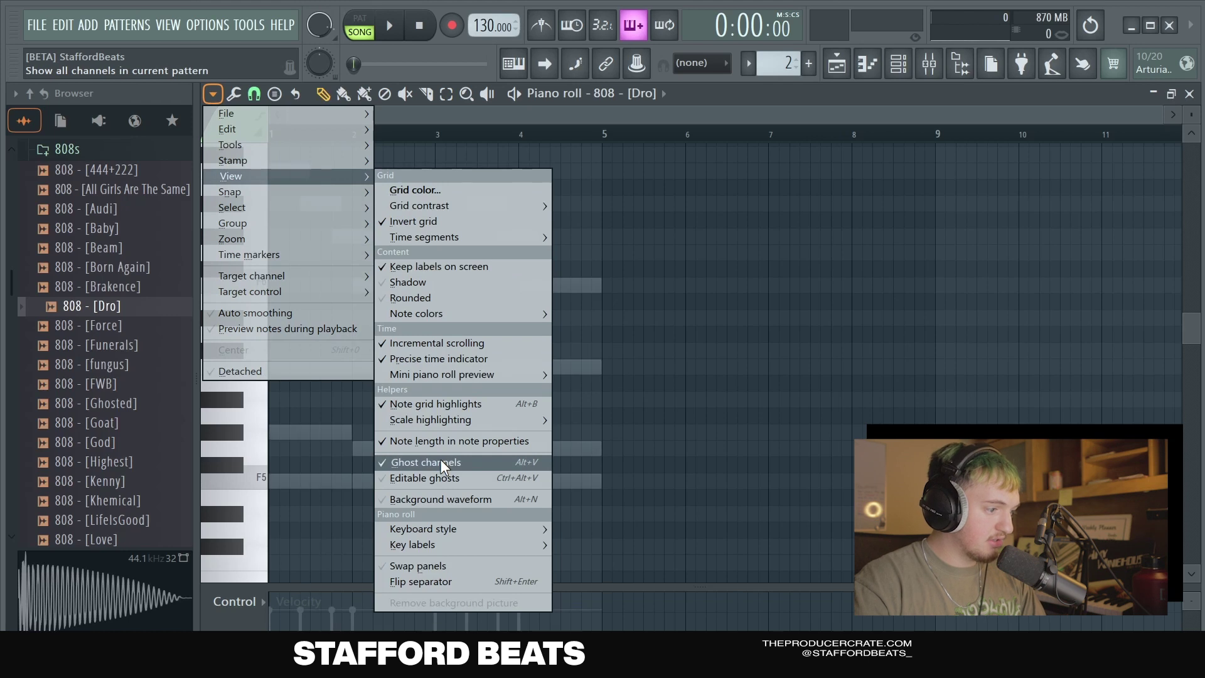
Keep the ghost notes shown and place an F5 note at the start of bar 1, lengthened to 12 steps
{"action": "left_click", "coordinate": [441, 460]}
{"action": "left_click", "coordinate": [440, 459]}
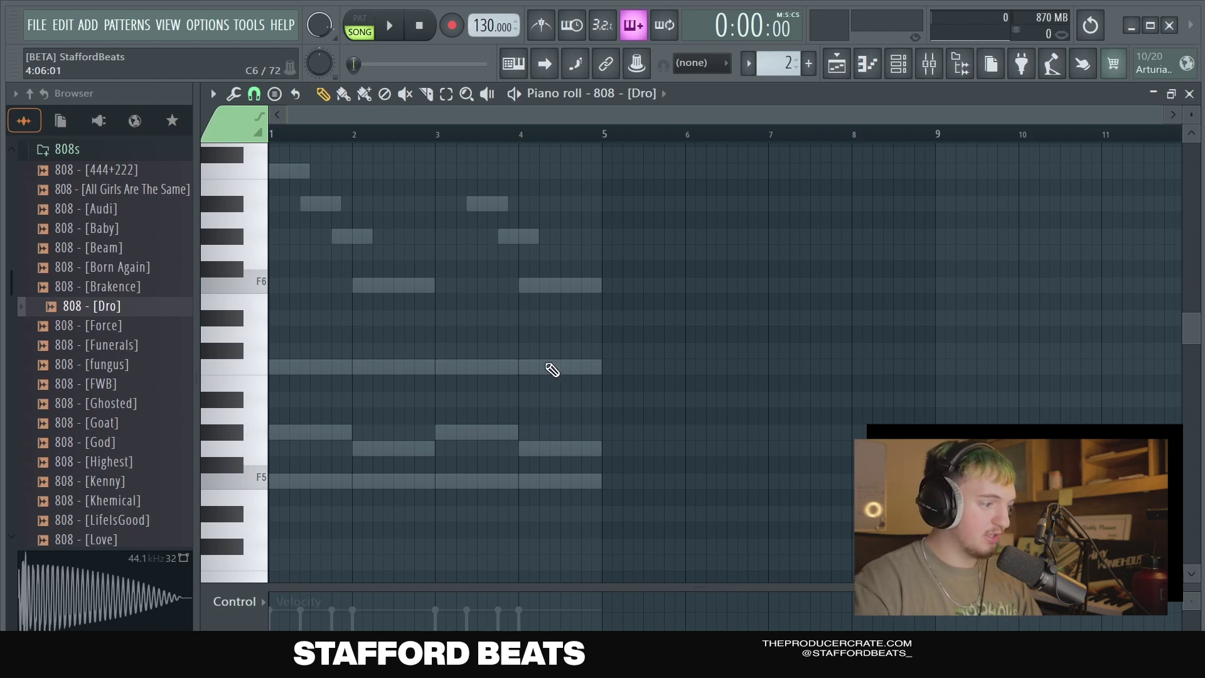
{"action": "scroll", "coordinate": [546, 366], "scroll_direction": "down", "scroll_amount": 3}
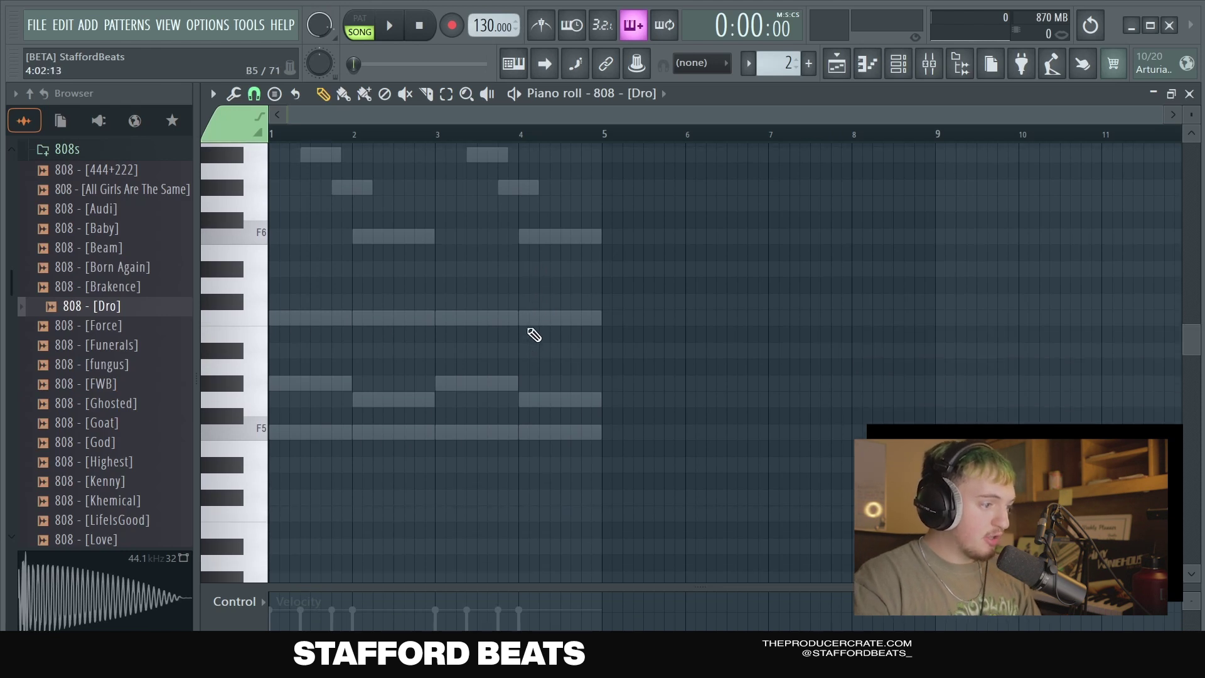
{"action": "left_click", "coordinate": [279, 433]}
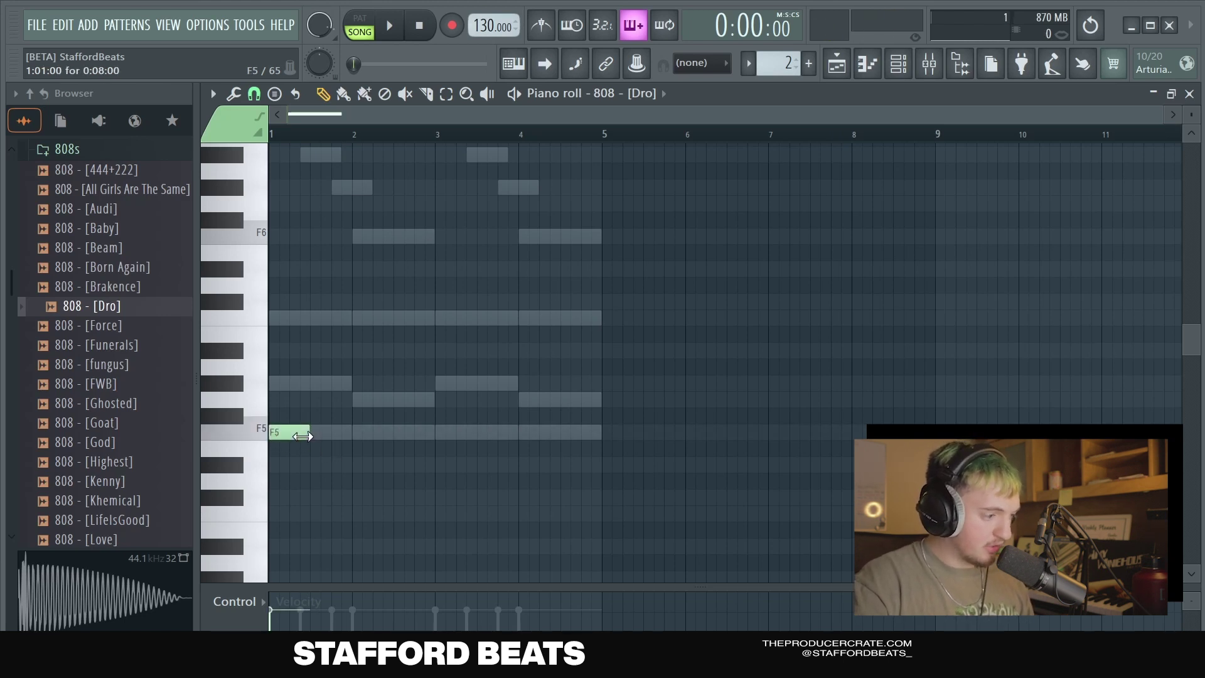
{"action": "left_click_drag", "start_coordinate": [305, 439], "coordinate": [329, 439]}
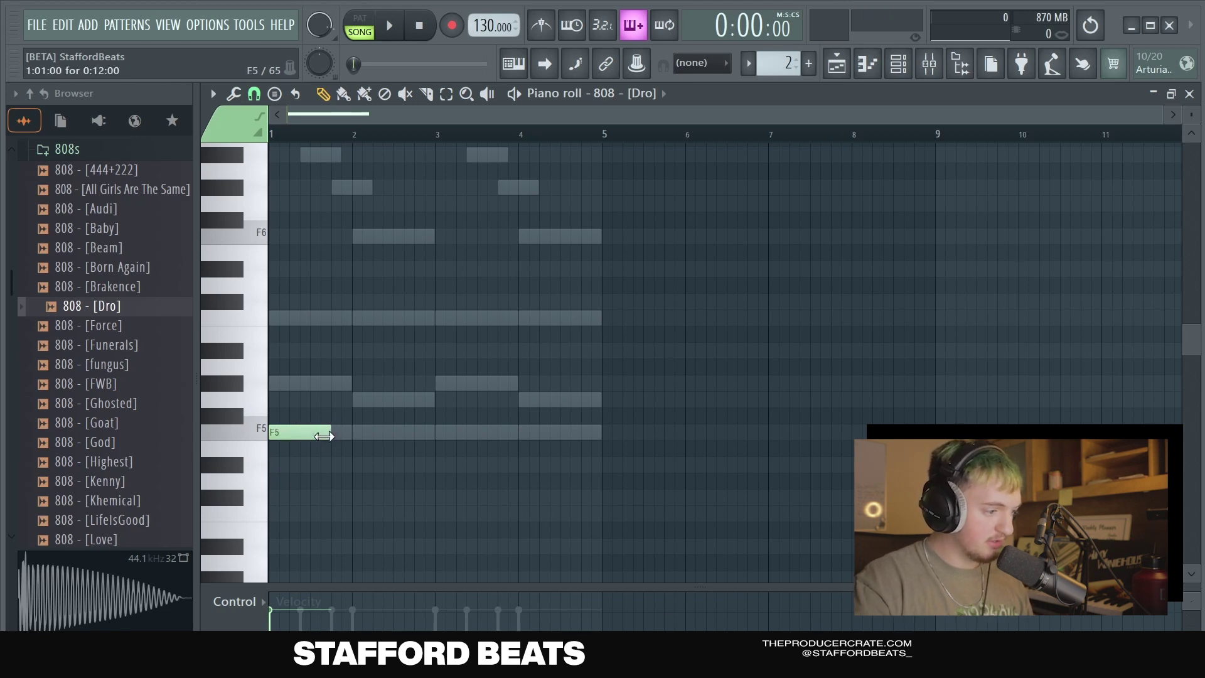
Try a second F5 note of the same length right after the first one during playback
{"action": "key", "text": "space"}
{"action": "left_click", "coordinate": [335, 434]}
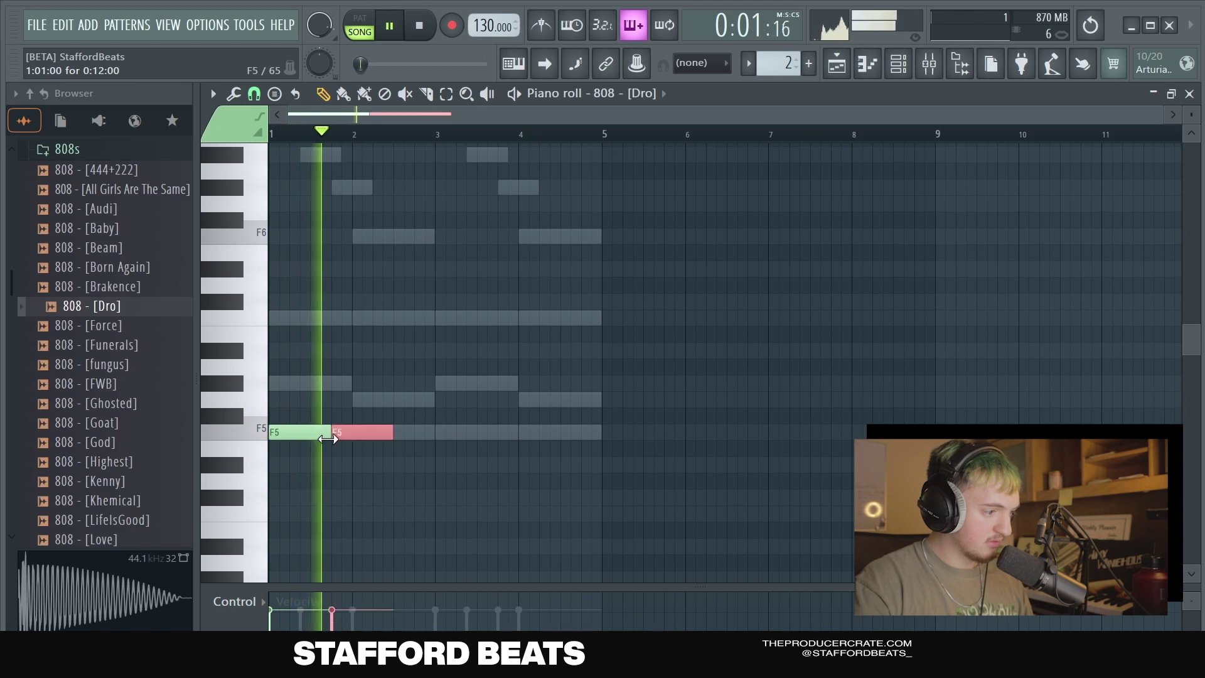
{"action": "key", "text": "space"}
{"action": "key", "text": "space"}
{"action": "right_click", "coordinate": [377, 435]}
{"action": "key", "text": "space"}
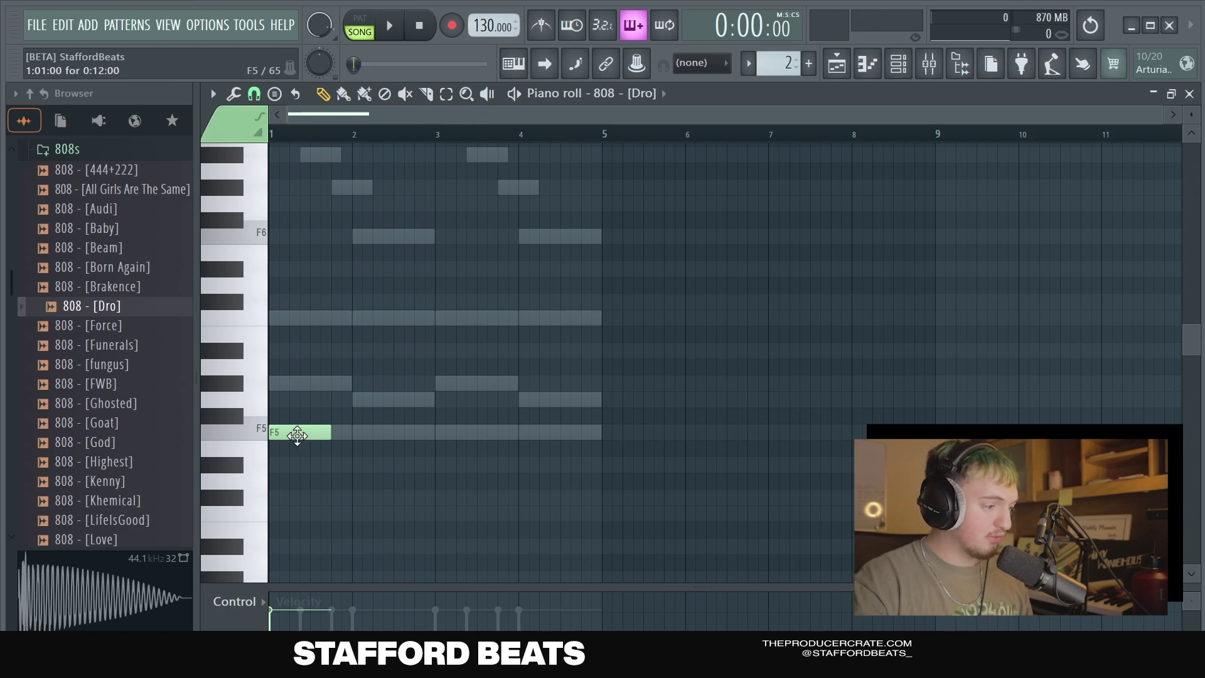
Shorten the first F5 note to about six steps and add four more F5 notes of that length through the end of bar 2
{"action": "left_click_drag", "start_coordinate": [330, 433], "coordinate": [292, 449]}
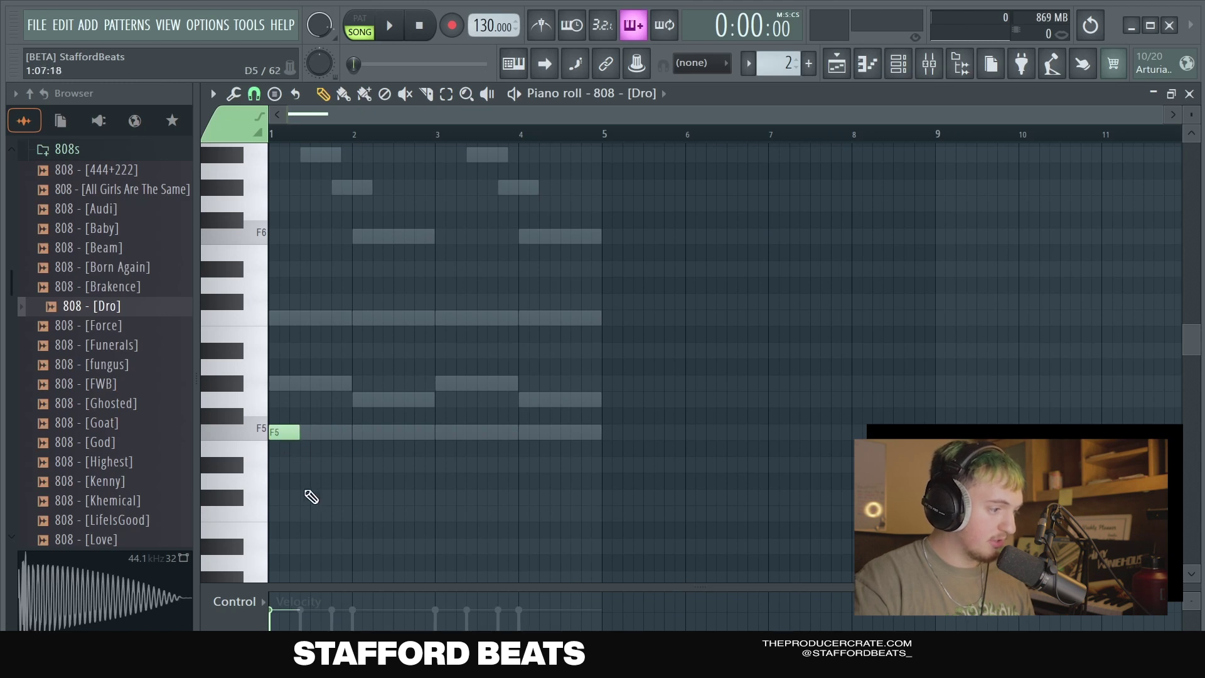
{"action": "key", "text": "space"}
{"action": "left_click", "coordinate": [314, 433]}
{"action": "left_click", "coordinate": [346, 448]}
{"action": "left_click_drag", "start_coordinate": [332, 439], "coordinate": [347, 433]}
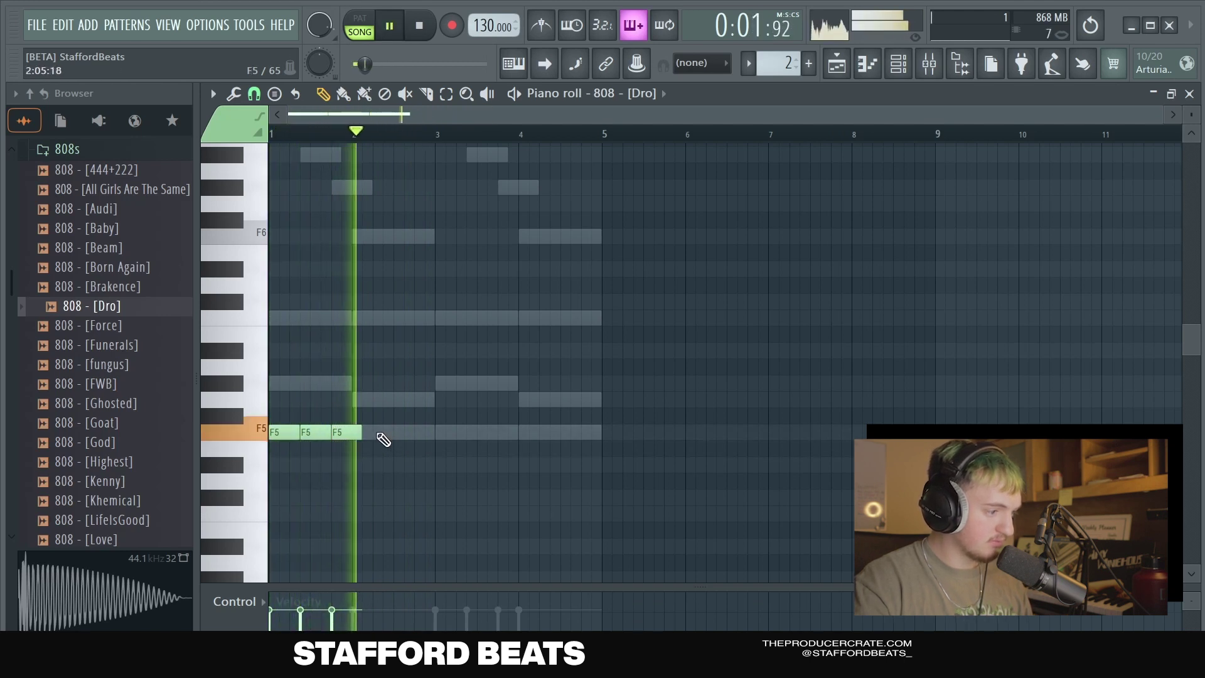
{"action": "left_click", "coordinate": [385, 434]}
{"action": "left_click", "coordinate": [411, 433]}
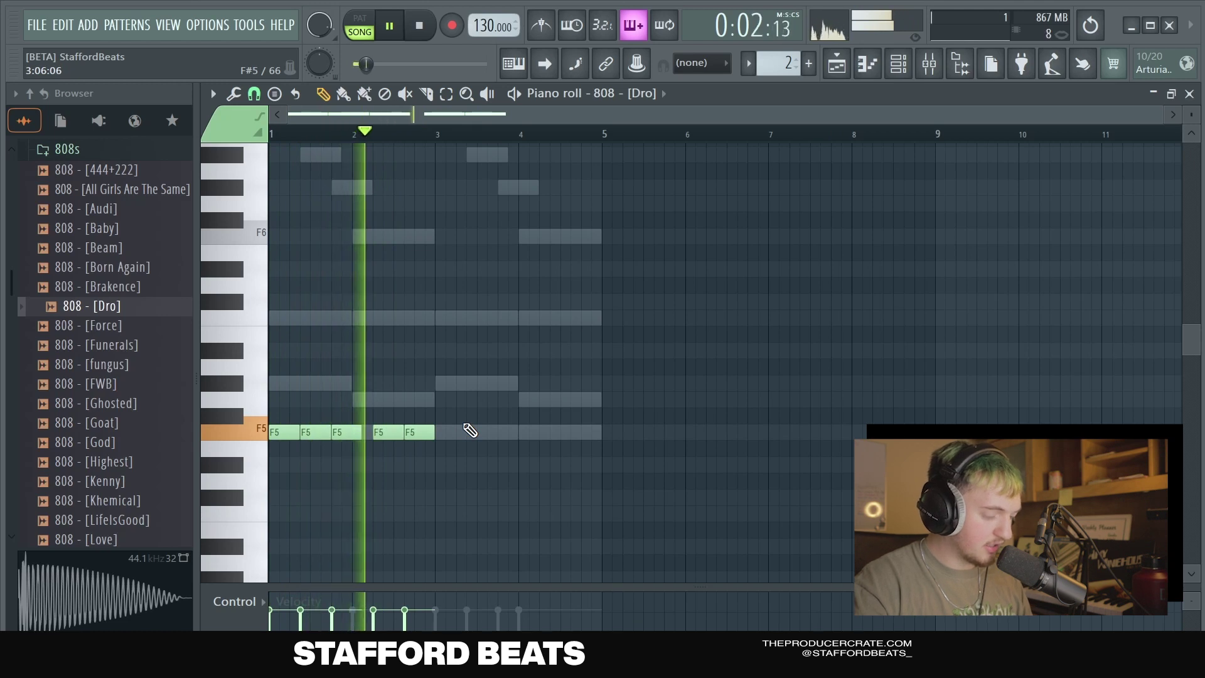
Duplicate the two-bar F5 rhythm into bars 3 and 4 and listen to it in playback
{"action": "key", "text": "ctrl+b"}
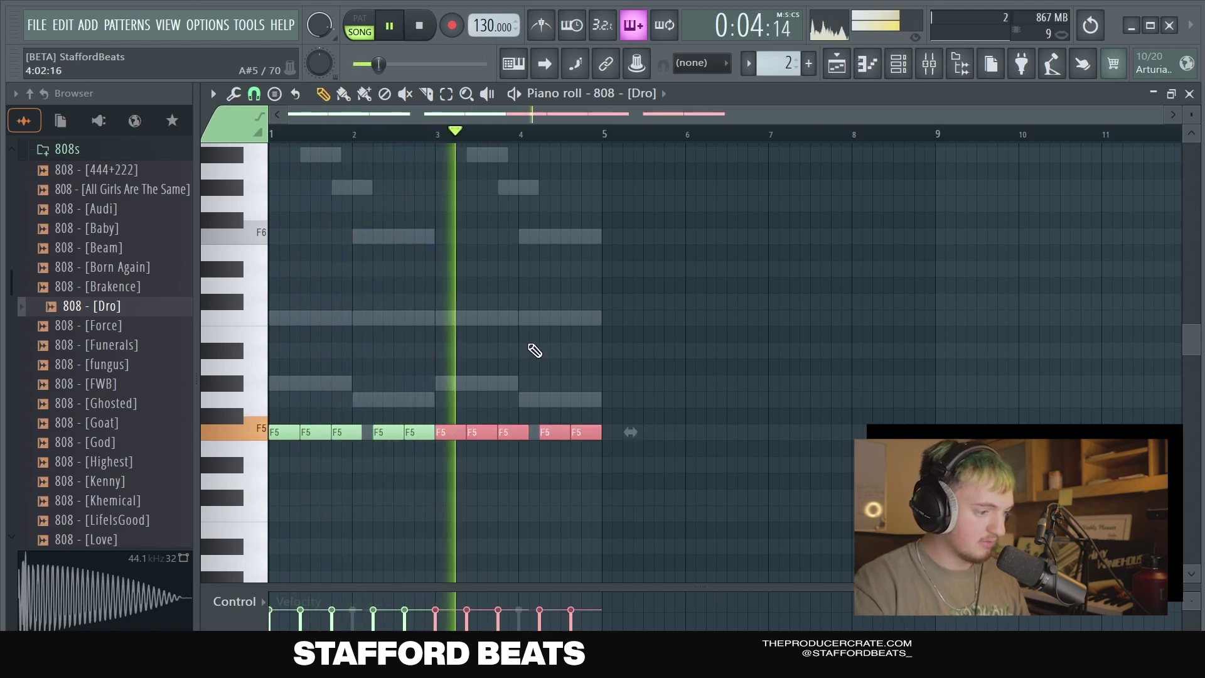
{"action": "key", "text": "ctrl+d"}
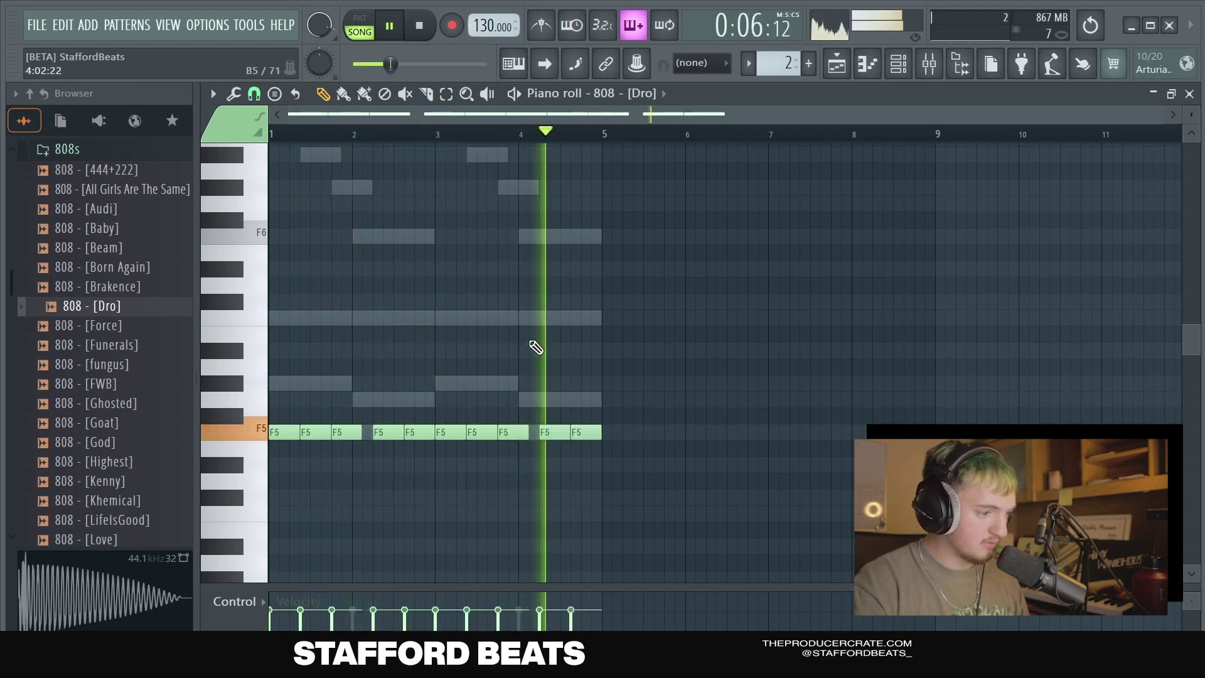
{"action": "scroll", "coordinate": [536, 366], "scroll_direction": "up", "scroll_amount": 1}
{"action": "scroll", "coordinate": [484, 383], "scroll_direction": "down", "scroll_amount": 2}
{"action": "scroll", "coordinate": [492, 389], "scroll_direction": "up", "scroll_amount": 1}
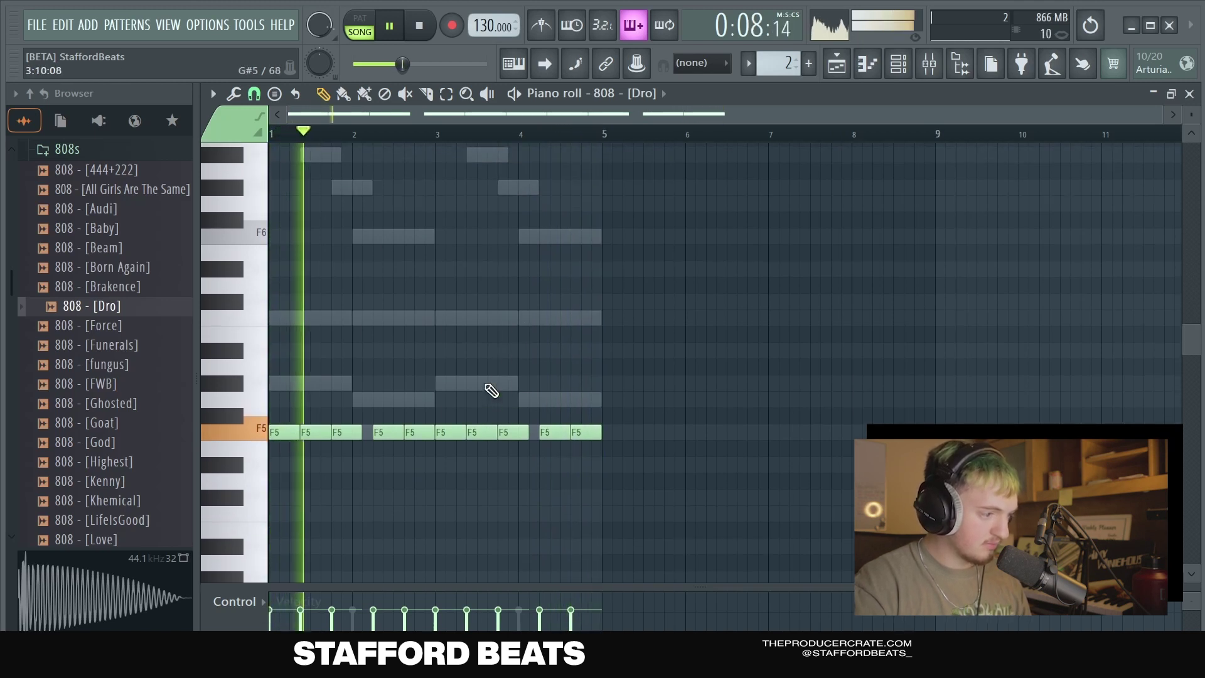
{"action": "key", "text": "space"}
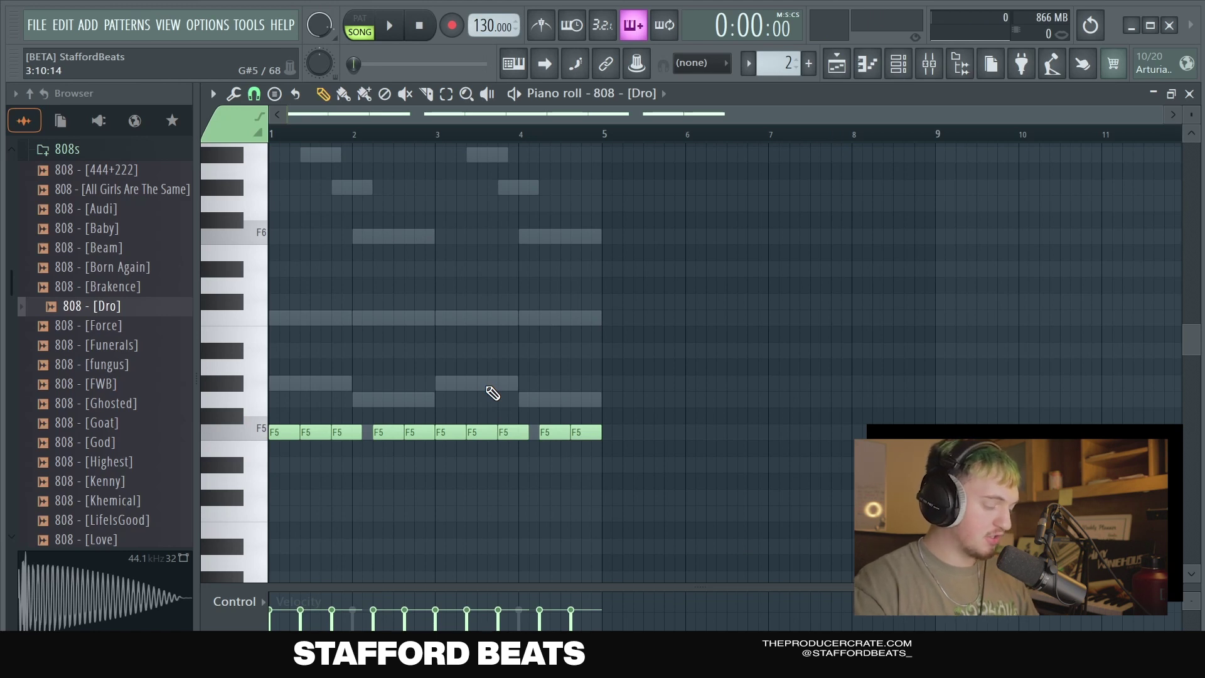
Raise the second note of bar 3 by one octave to F6 and play back the 808 line
{"action": "left_click", "coordinate": [490, 430]}
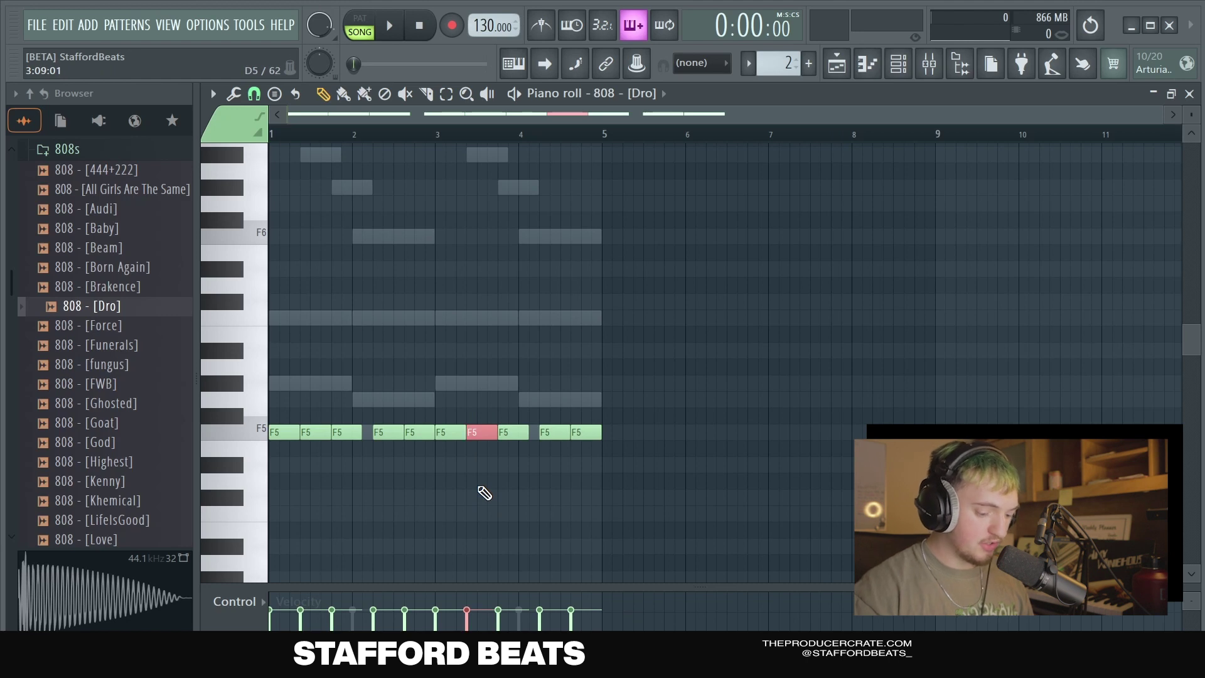
{"action": "key", "text": "ctrl+Up"}
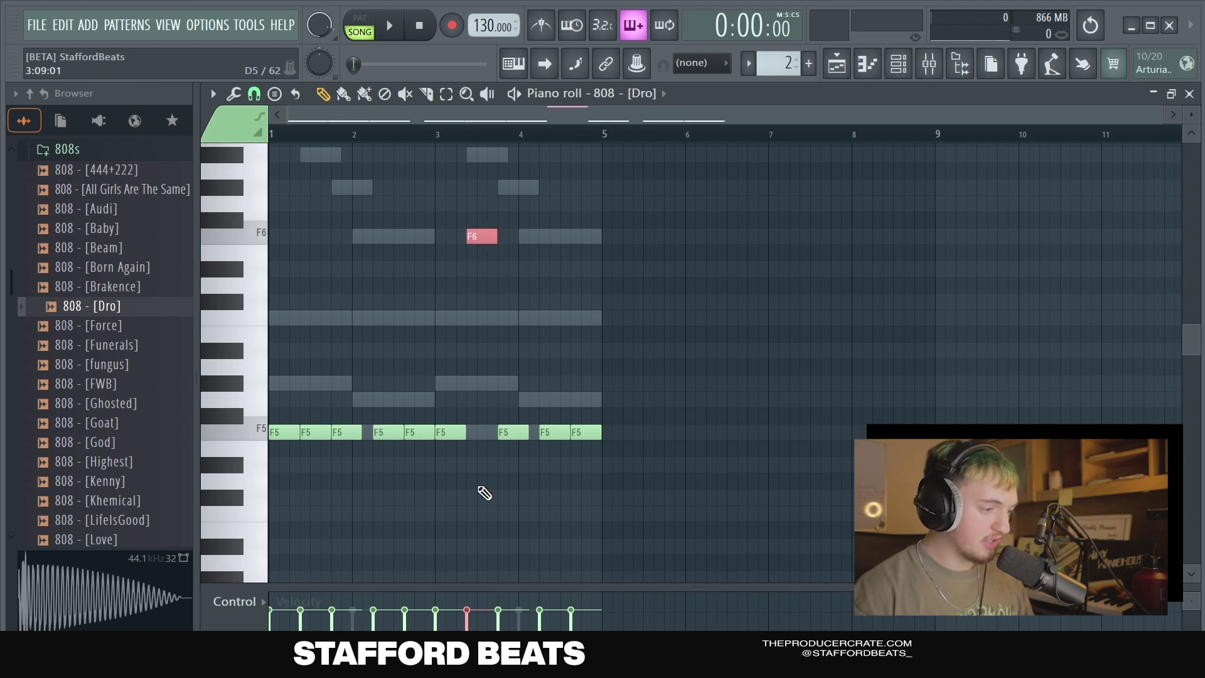
{"action": "key", "text": "ctrl+d"}
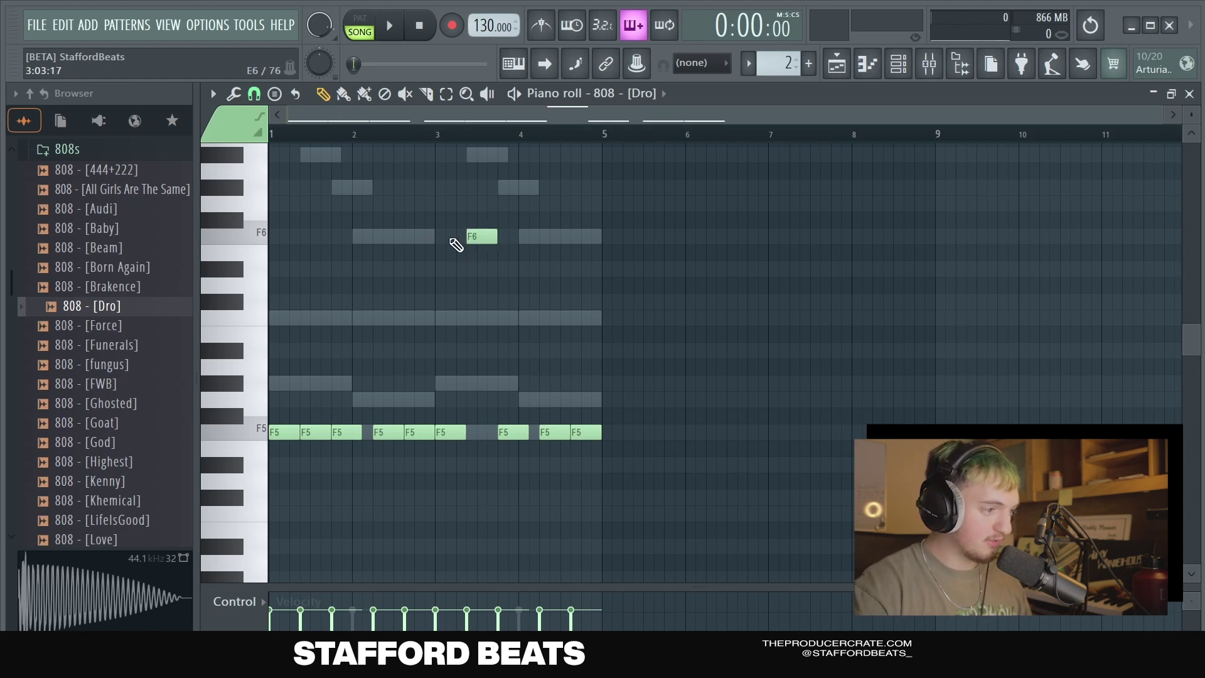
{"action": "mouse_move", "coordinate": [477, 425]}
{"action": "left_mouse_down"}
{"action": "mouse_move", "coordinate": [484, 465]}
{"action": "mouse_move", "coordinate": [485, 442]}
{"action": "left_mouse_up"}
{"action": "left_click", "coordinate": [473, 236], "text": "ctrl"}
{"action": "key", "text": "ctrl+d"}
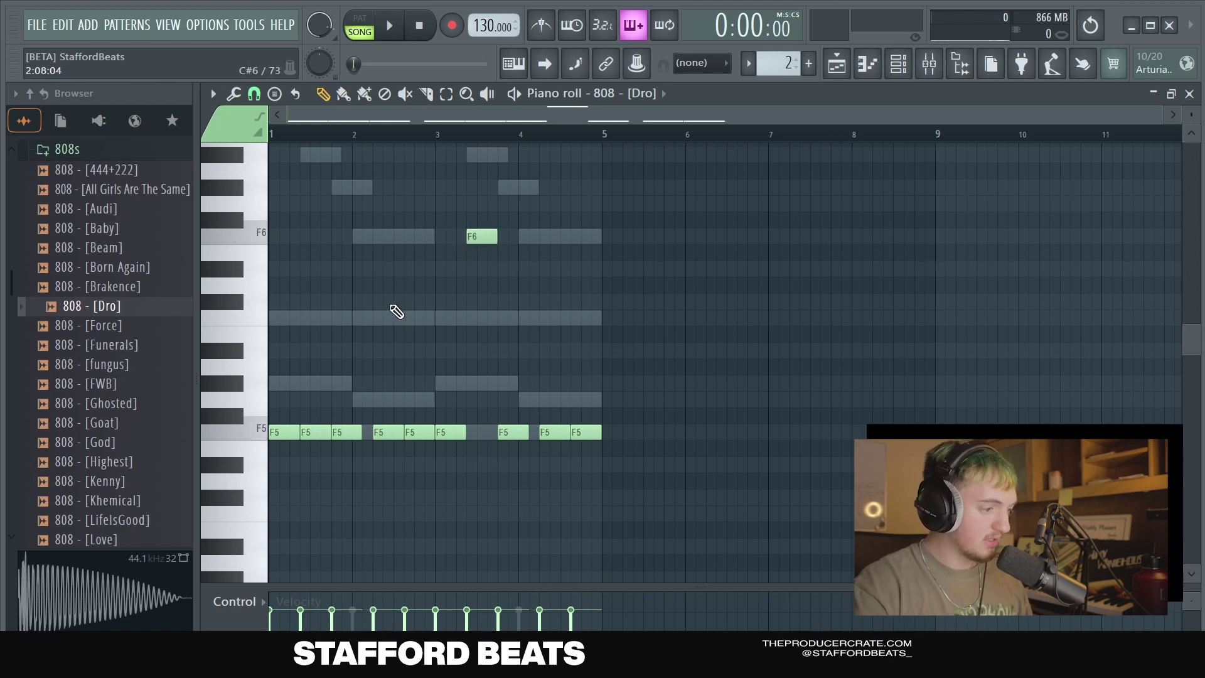
{"action": "key", "text": "space"}
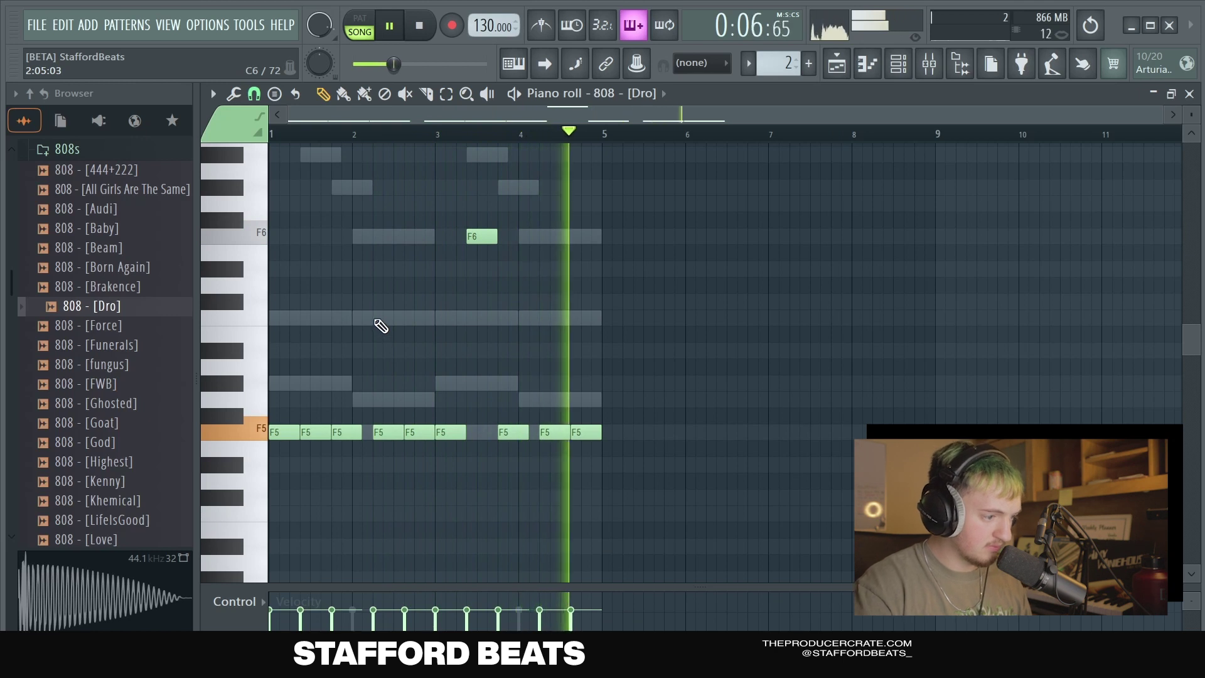
Open the playlist, stop playback and split the Melody pattern by channel
{"action": "left_click", "coordinate": [837, 64]}
{"action": "key", "text": "space"}
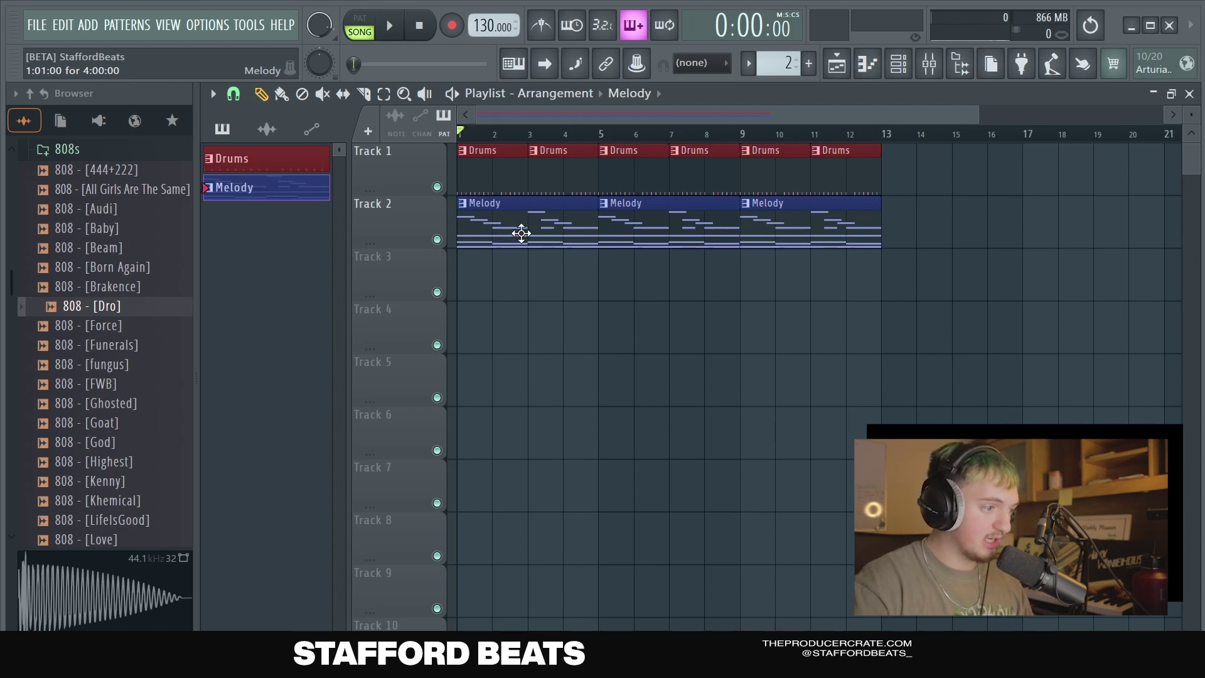
{"action": "right_click", "coordinate": [283, 191]}
{"action": "left_click", "coordinate": [376, 461]}
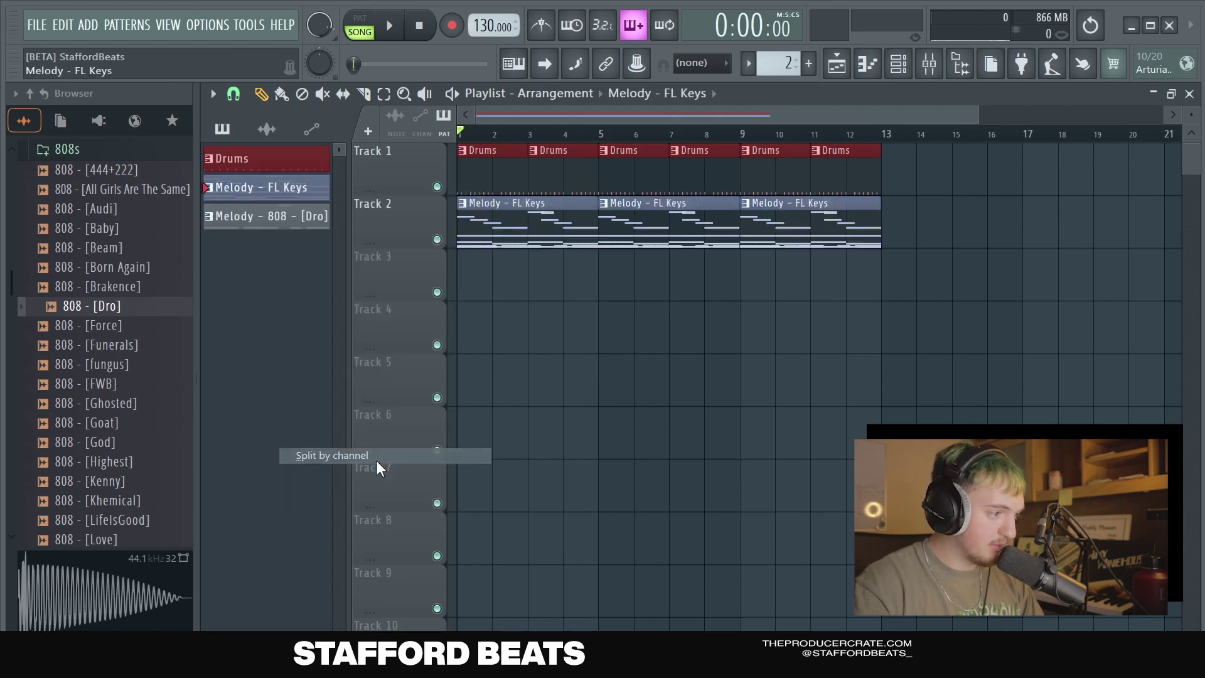
Rename the split-off 808 - [Dro] pattern as 808 and colour it green
{"action": "left_click", "coordinate": [251, 216]}
{"action": "right_click", "coordinate": [253, 214]}
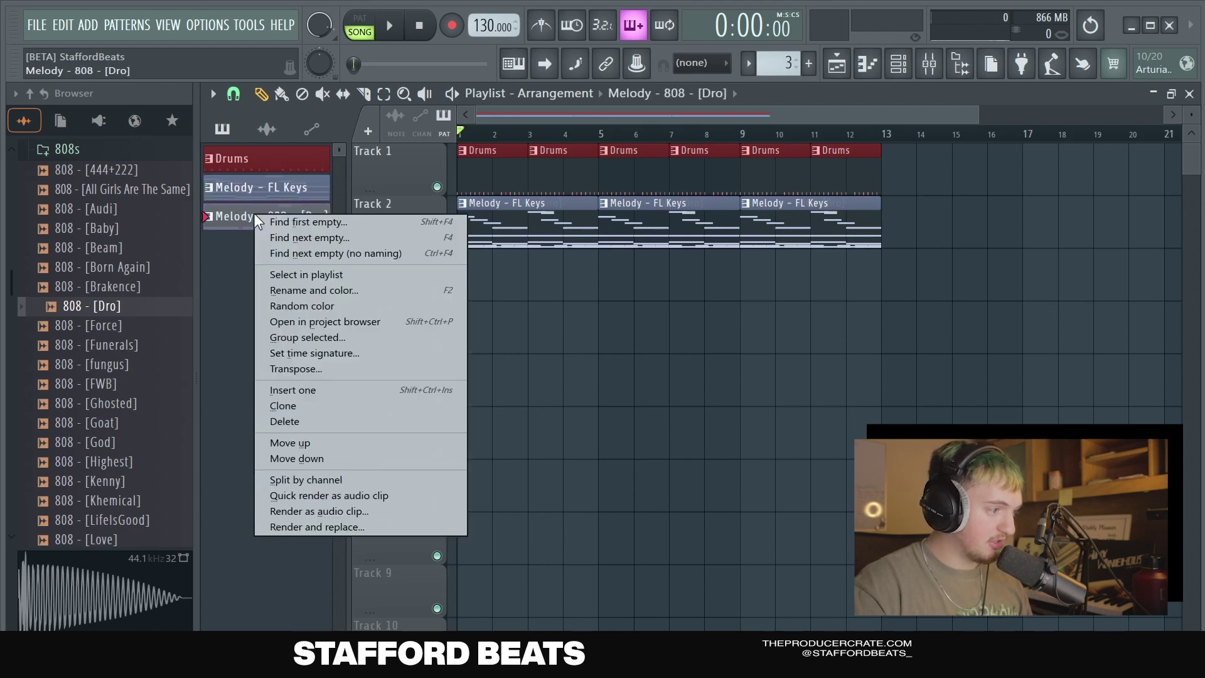
{"action": "left_click", "coordinate": [315, 289]}
{"action": "key", "text": "BackSpace"}
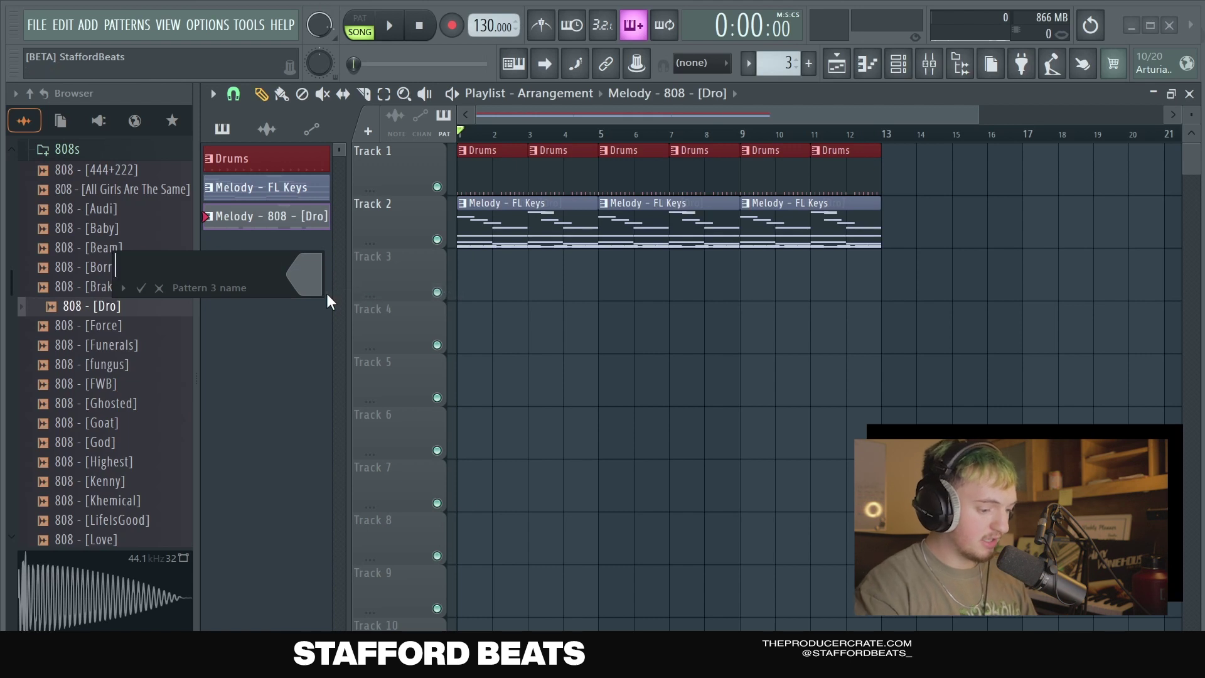
{"action": "type", "text": "808"}
{"action": "left_click", "coordinate": [315, 282]}
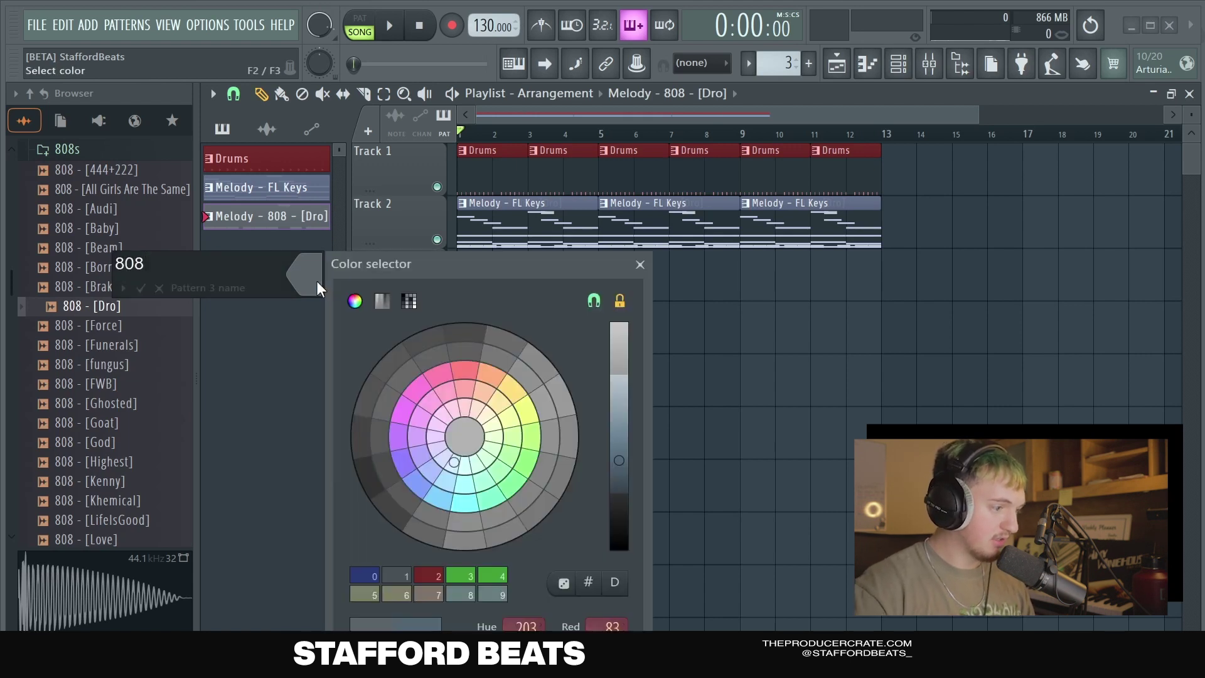
{"action": "left_click", "coordinate": [526, 477]}
{"action": "left_click", "coordinate": [571, 606]}
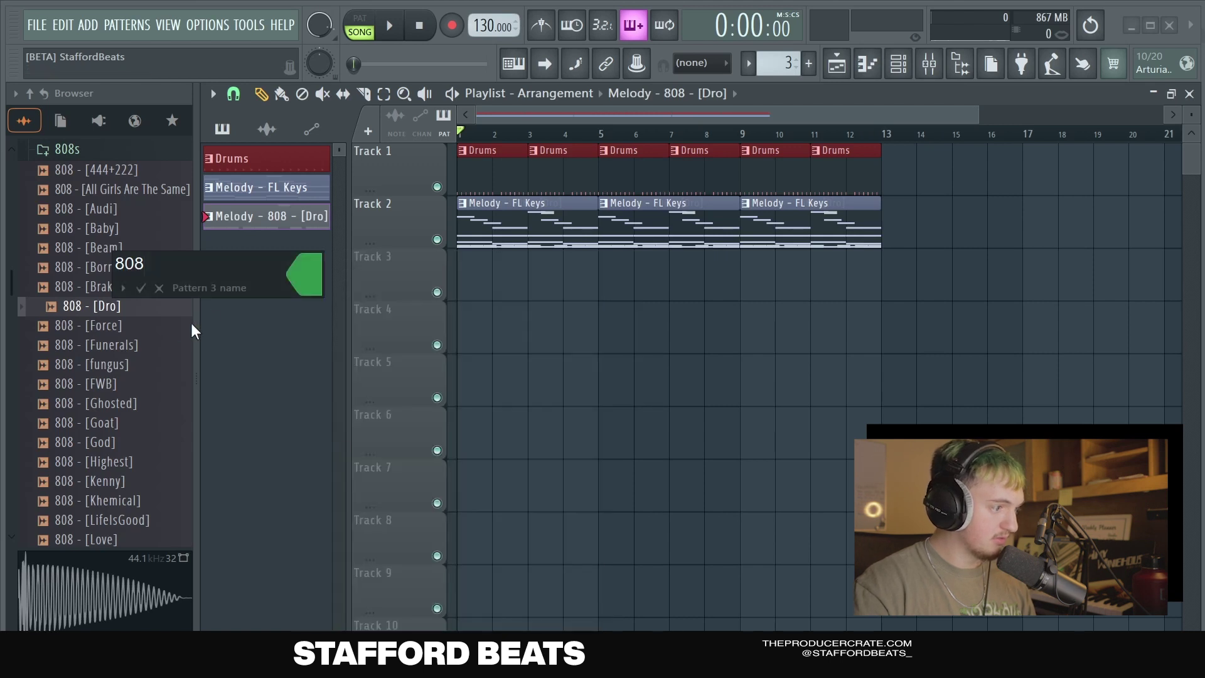
{"action": "left_click", "coordinate": [140, 288]}
Move the three Melody - FL Keys clips from Track 2 to Track 3 so the 808 clips have their own track
{"action": "left_click", "coordinate": [292, 191]}
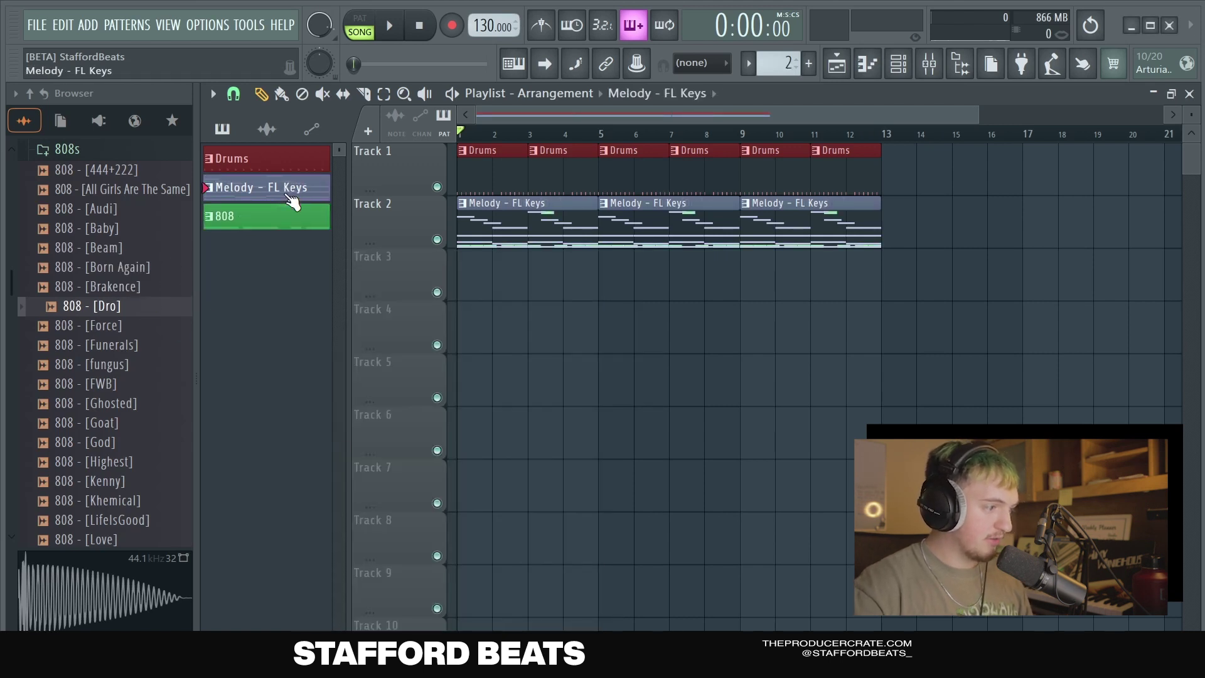
{"action": "left_click", "coordinate": [255, 219]}
{"action": "left_click", "coordinate": [248, 159]}
{"action": "left_click_drag", "start_coordinate": [545, 236], "coordinate": [532, 290]}
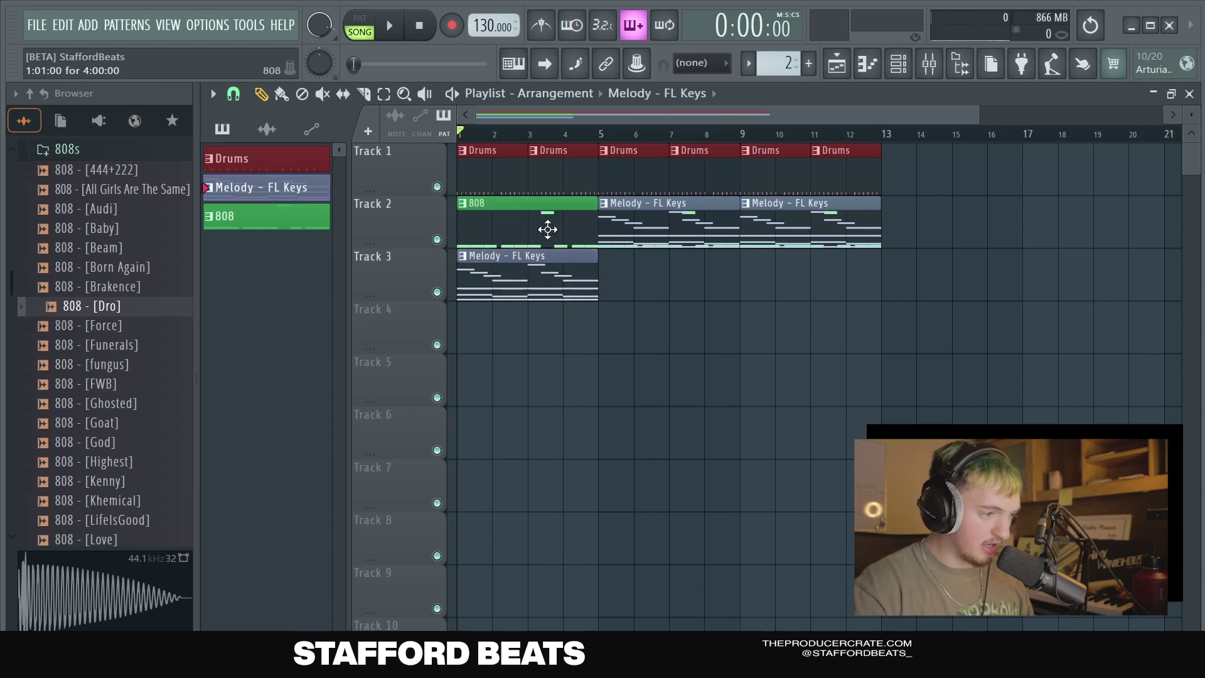
{"action": "left_click_drag", "start_coordinate": [680, 234], "coordinate": [670, 314]}
{"action": "left_click_drag", "start_coordinate": [783, 203], "coordinate": [797, 270]}
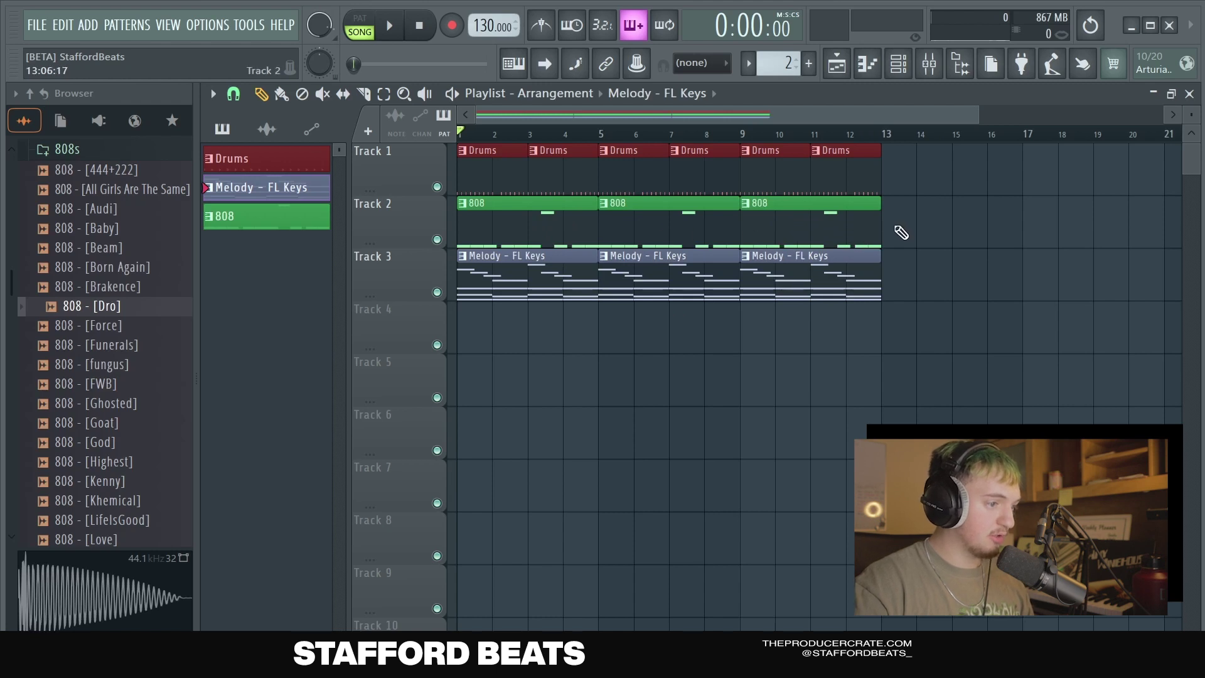
Delete all Drums, 808 and Melody - FL Keys clips from the playlist
{"action": "right_click", "coordinate": [816, 226]}
{"action": "right_click", "coordinate": [691, 226]}
{"action": "right_click", "coordinate": [690, 283]}
{"action": "right_click", "coordinate": [784, 283]}
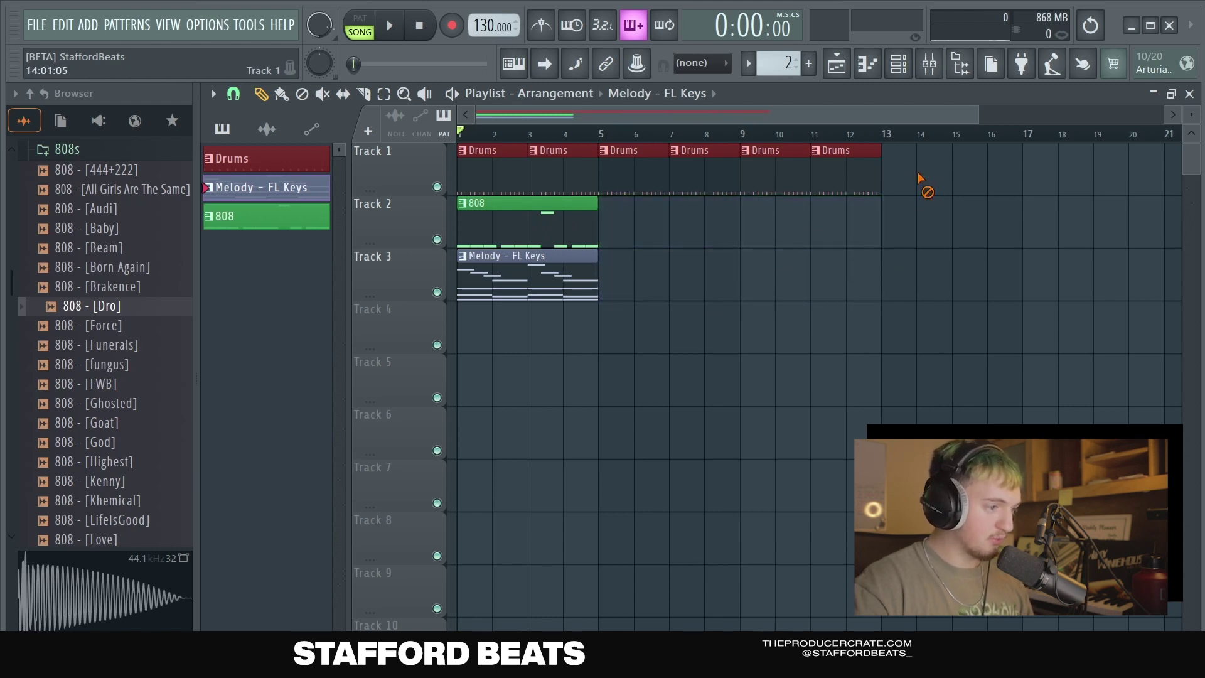
{"action": "right_click", "coordinate": [841, 150]}
{"action": "right_click", "coordinate": [489, 151]}
{"action": "right_click", "coordinate": [527, 207]}
{"action": "right_click", "coordinate": [564, 295]}
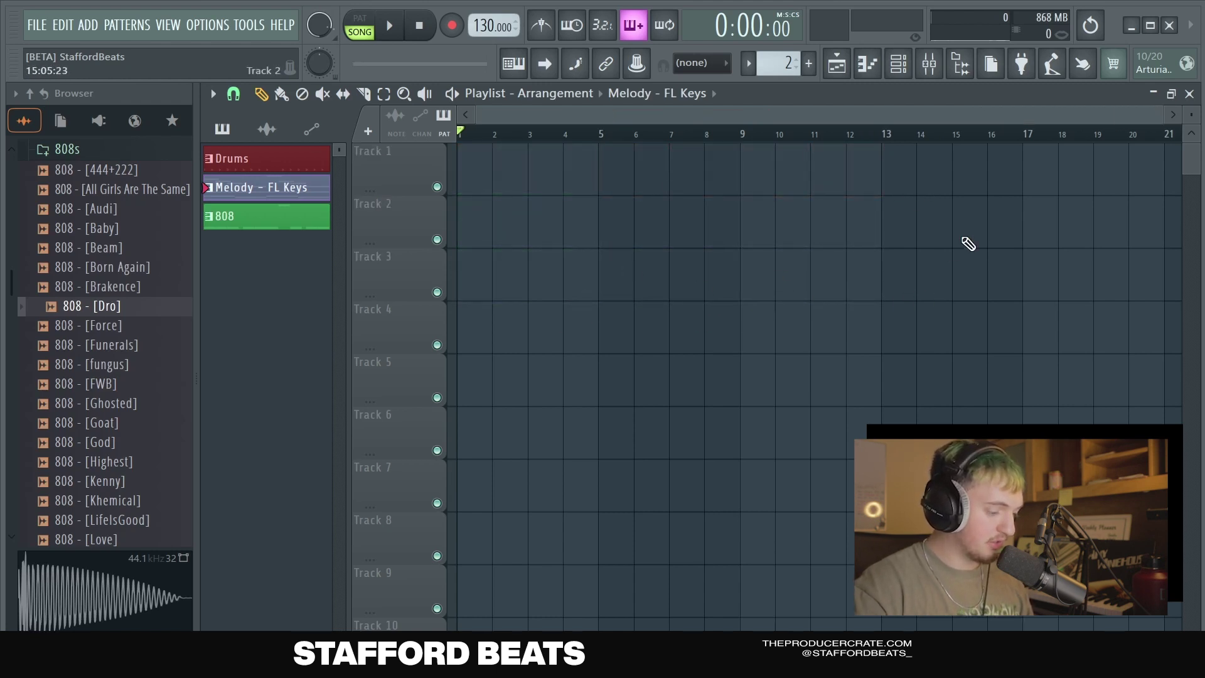
Place the Drums pattern on Track 1, Melody - FL Keys on Track 2 and 808 on Track 3, all starting at bar 1
{"action": "left_click", "coordinate": [241, 158]}
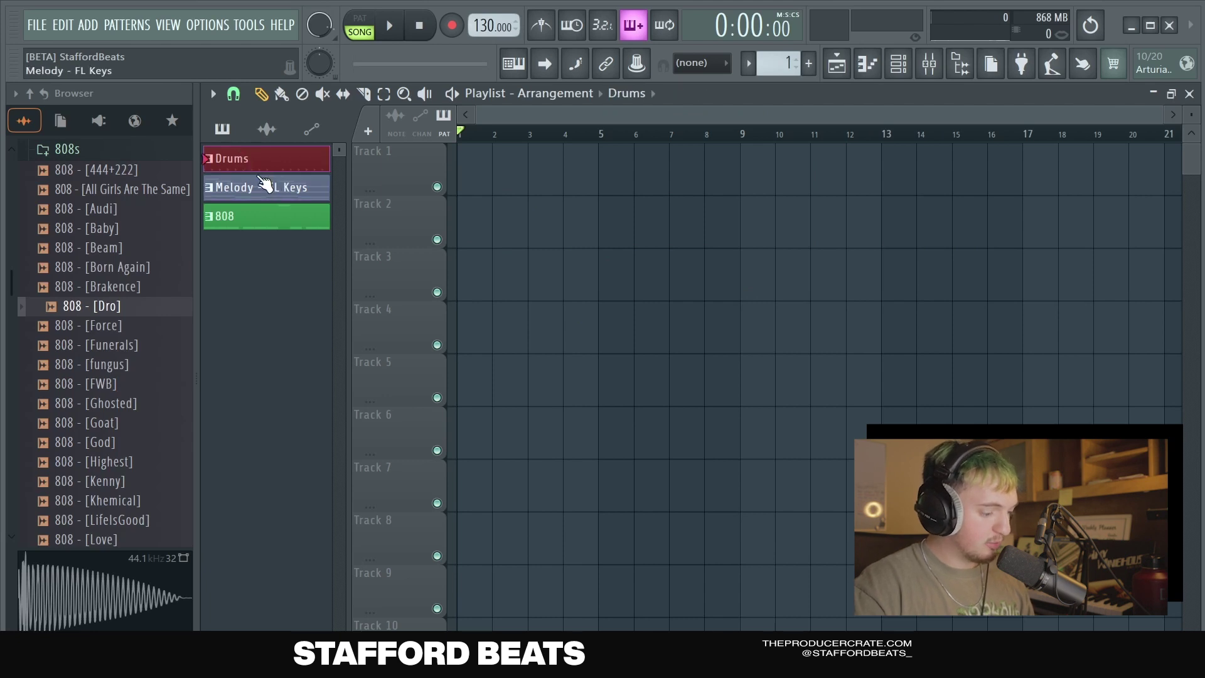
{"action": "left_click", "coordinate": [469, 182]}
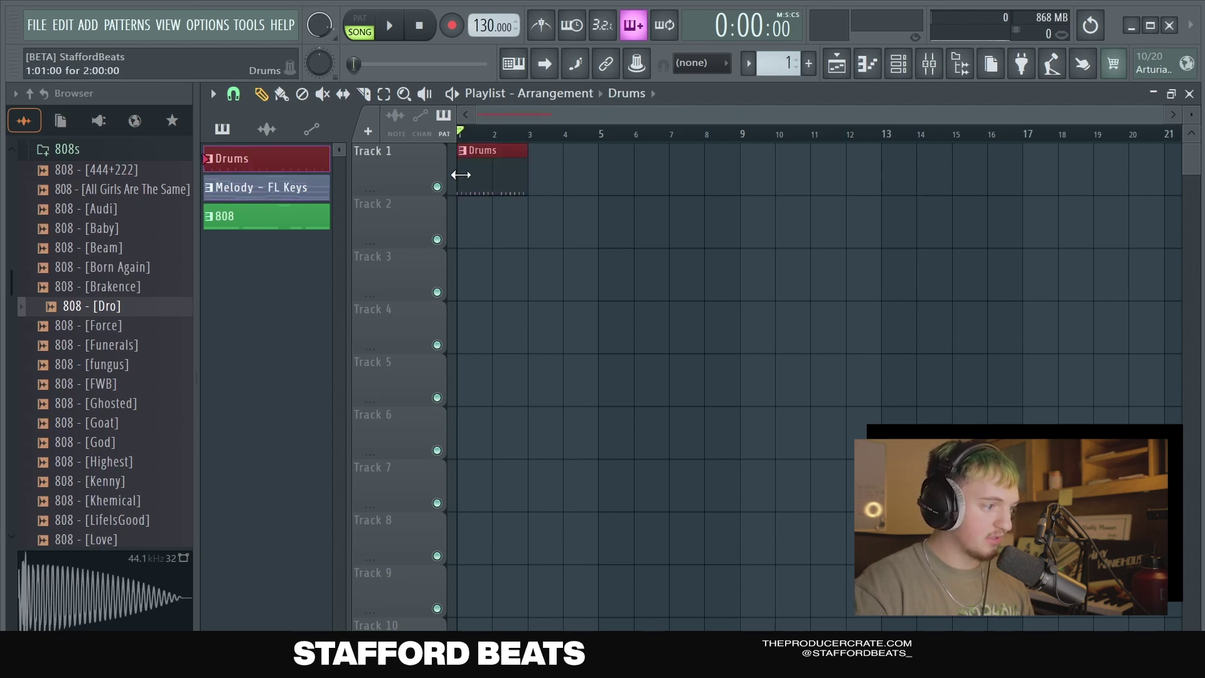
{"action": "left_click", "coordinate": [242, 187]}
{"action": "left_click", "coordinate": [475, 234]}
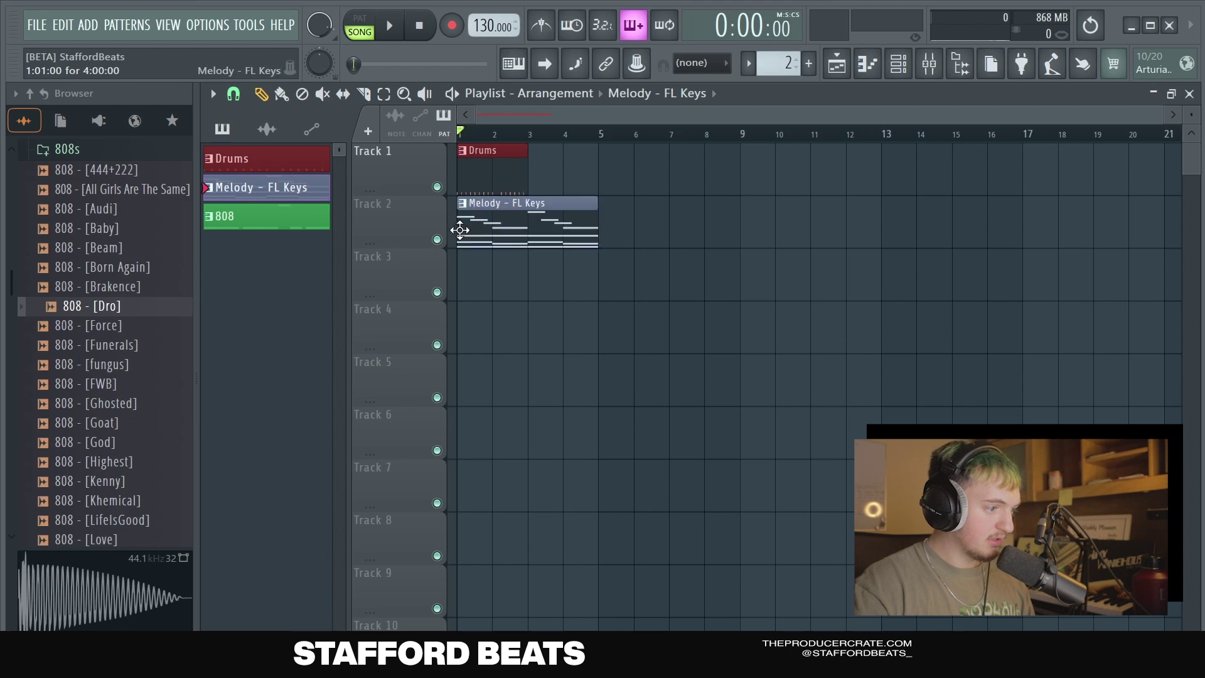
{"action": "left_click", "coordinate": [243, 217]}
{"action": "left_click", "coordinate": [462, 290]}
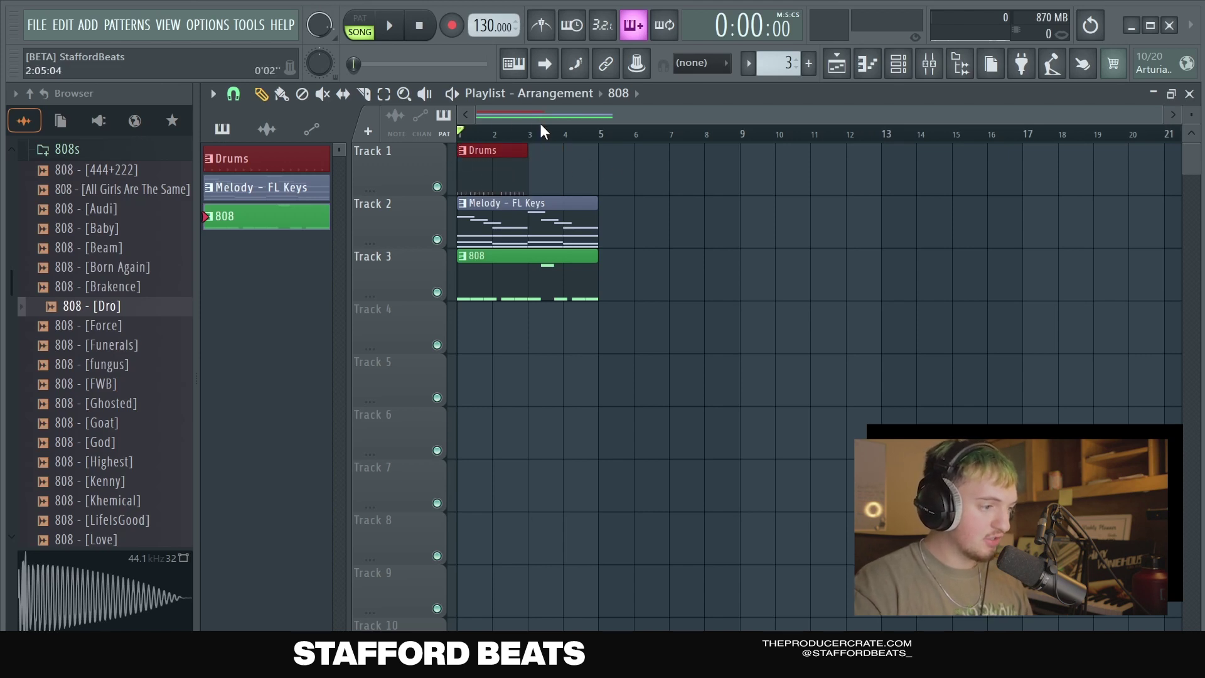
Repeat the Drums clip six times along Track 1, up to the start of bar 15
{"action": "key", "text": "ctrl+b"}
{"action": "key", "text": "ctrl+b"}
{"action": "key", "text": "ctrl+b"}
{"action": "key", "text": "ctrl+b"}
{"action": "key", "text": "ctrl+b"}
{"action": "key", "text": "ctrl+b"}
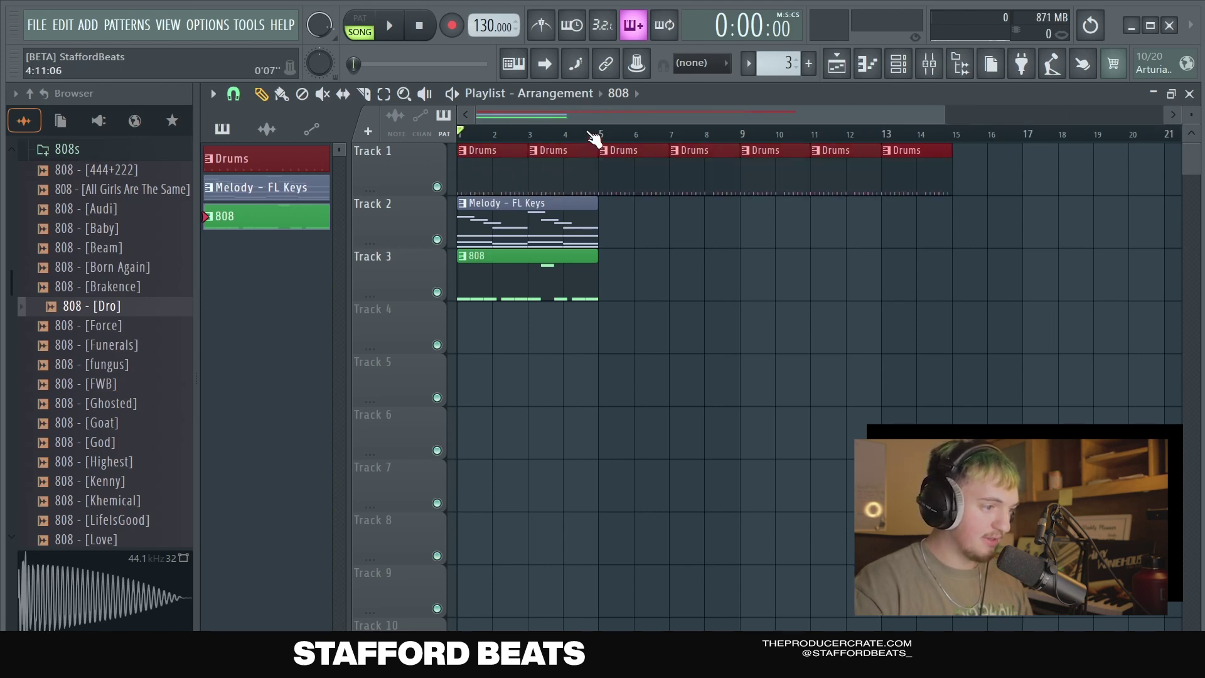
Repeat the Melody - FL Keys clip three times along Track 2 and add one more Drums clip on Track 1, both ending at bar 17
{"action": "scroll", "coordinate": [593, 137], "scroll_direction": "down", "scroll_amount": 3}
{"action": "key", "text": "ctrl+b"}
{"action": "key", "text": "ctrl+b"}
{"action": "key", "text": "ctrl+b"}
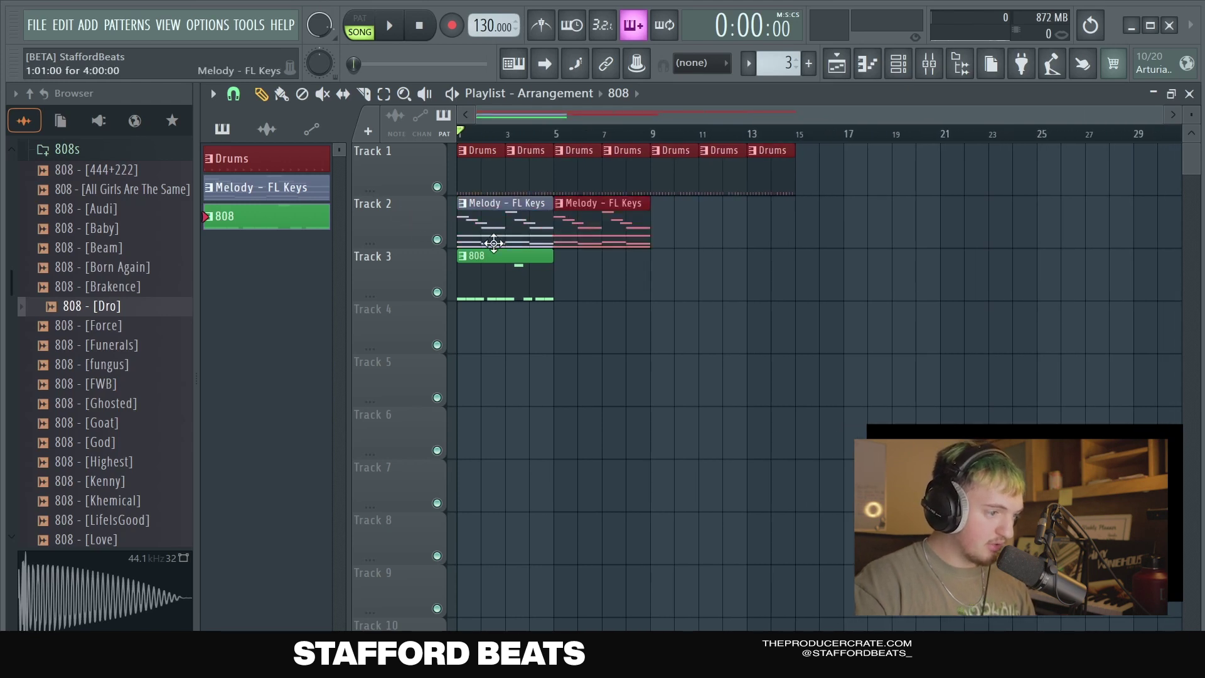
Repeat the 808 clip three times along Track 3, up to the start of bar 17
{"action": "left_click", "coordinate": [395, 282]}
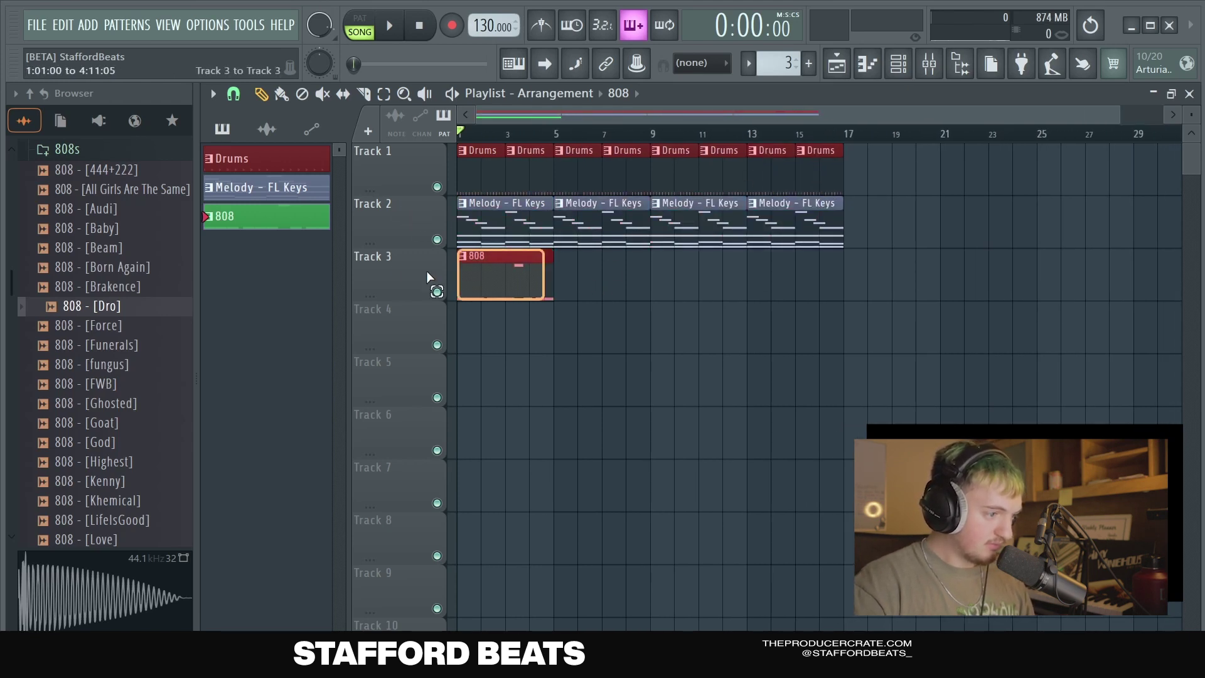
{"action": "key", "text": "ctrl+b"}
{"action": "key", "text": "ctrl+b"}
{"action": "key", "text": "ctrl+b"}
{"action": "left_click", "coordinate": [524, 328]}
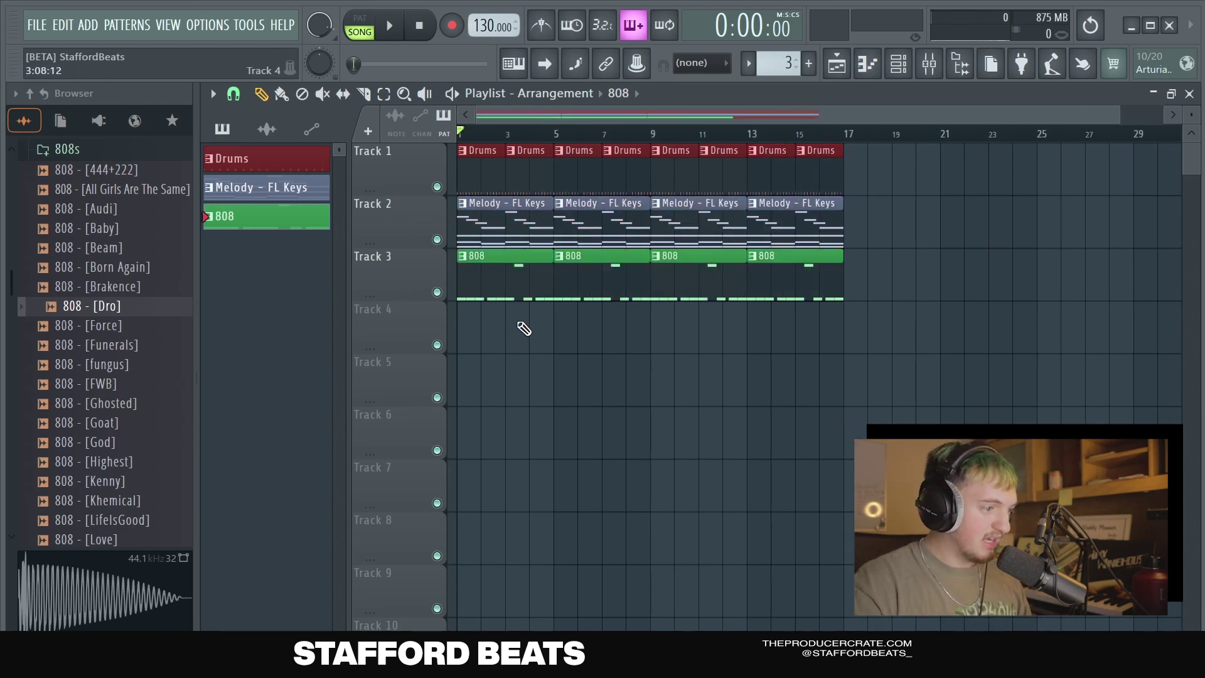
Delete the first 808 clip and the first two Drums clips so only the melody plays in bars 1 to 4, and play the arrangement
{"action": "right_click", "coordinate": [495, 292]}
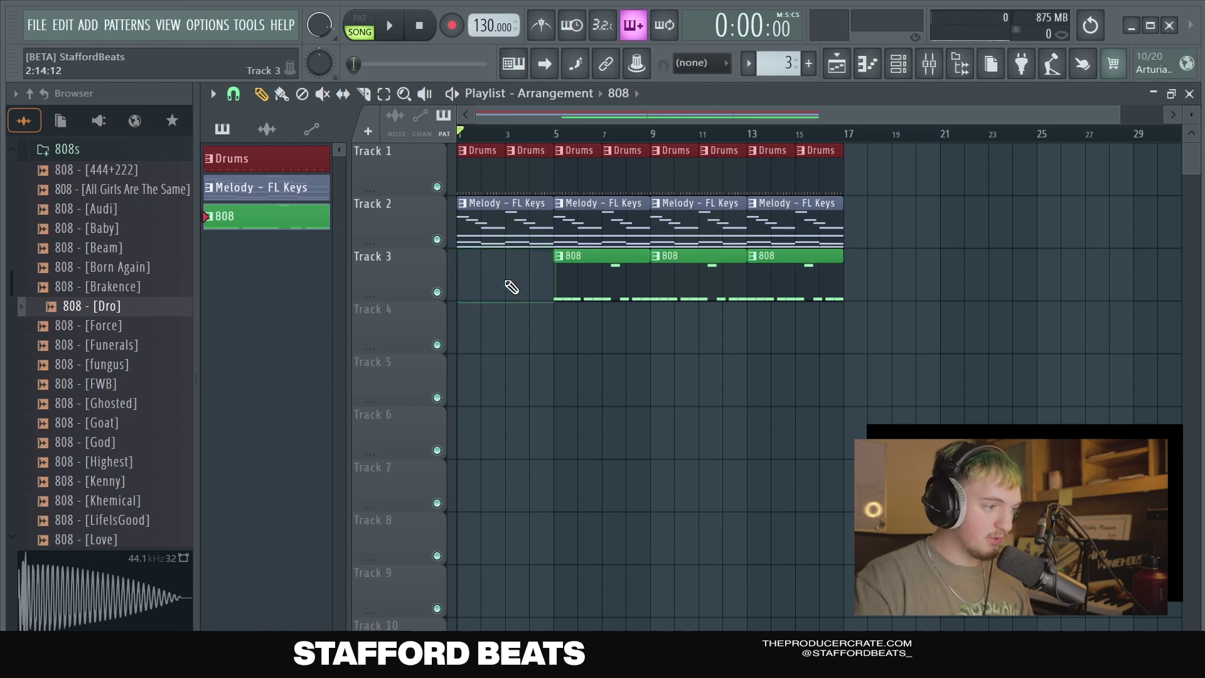
{"action": "right_click", "coordinate": [530, 173]}
{"action": "right_click", "coordinate": [482, 173]}
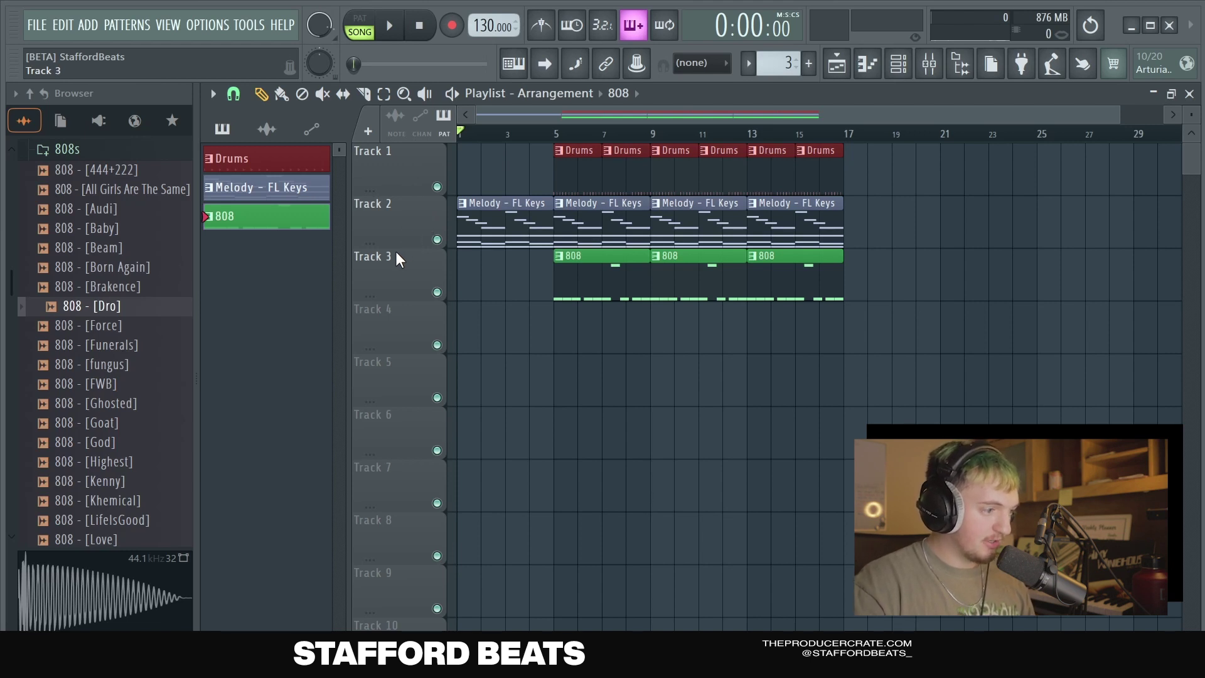
{"action": "key", "text": "space"}
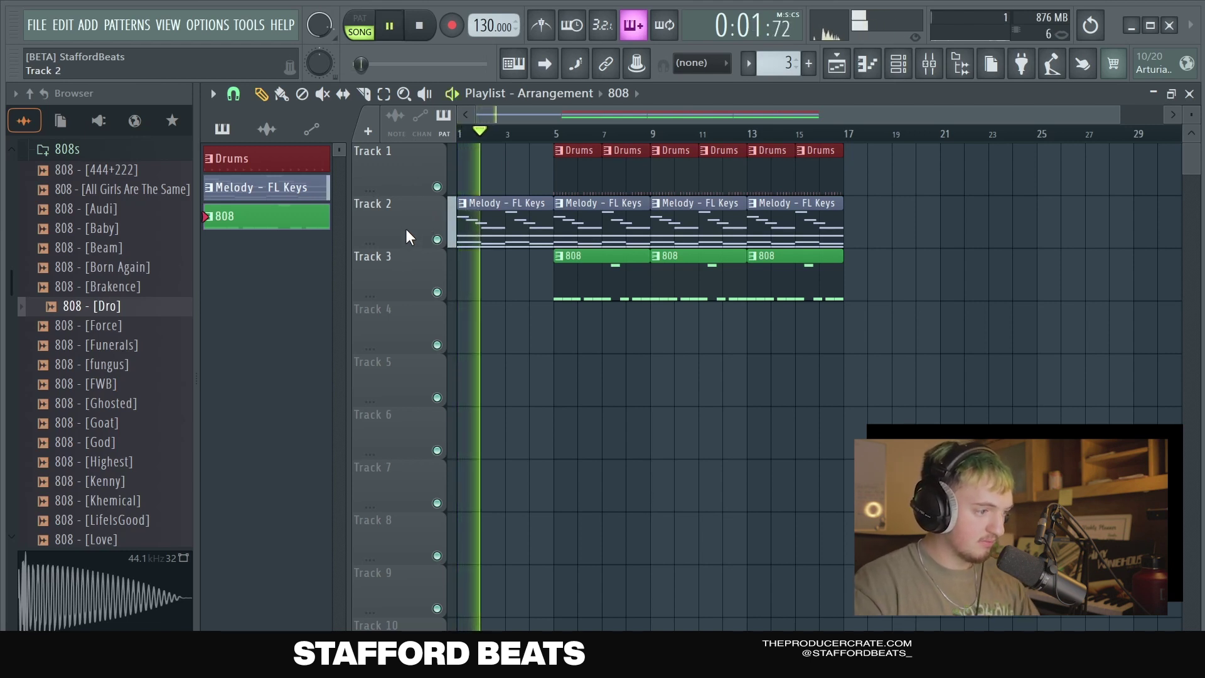
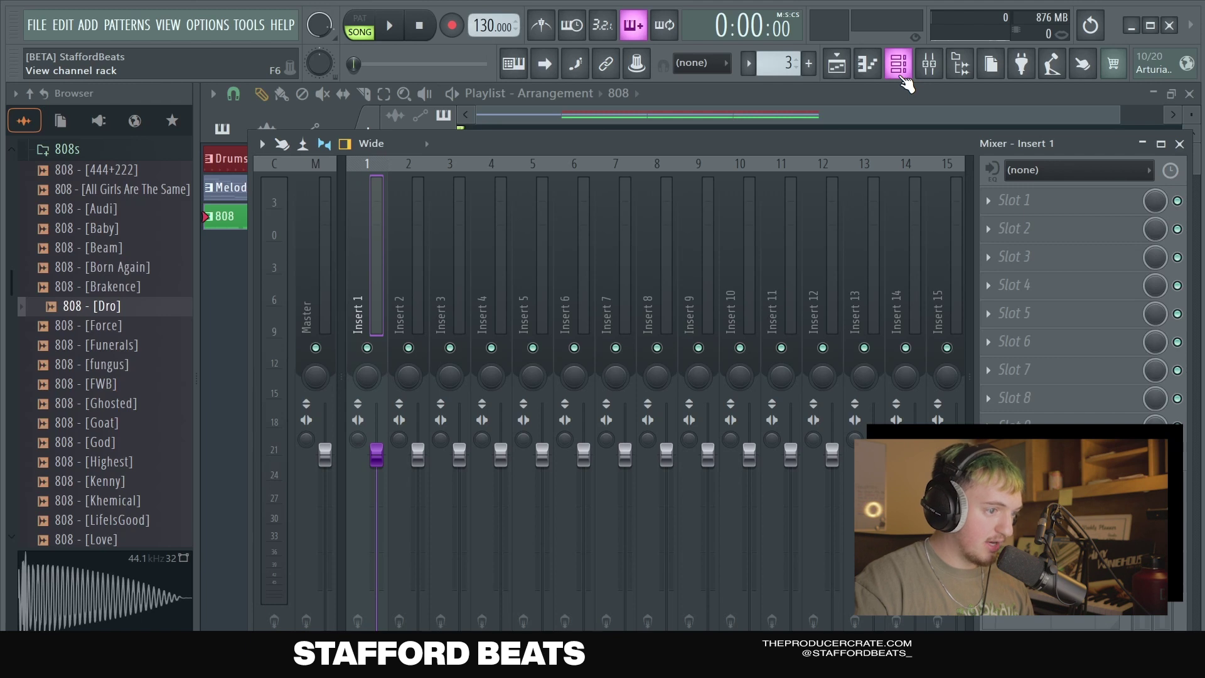
Route the channels to mixer inserts: Sampler to 1, Kick to 2, HH to 3, Clap to 4, FL Keys to 5 and 808 to 6
{"action": "left_click", "coordinate": [901, 74]}
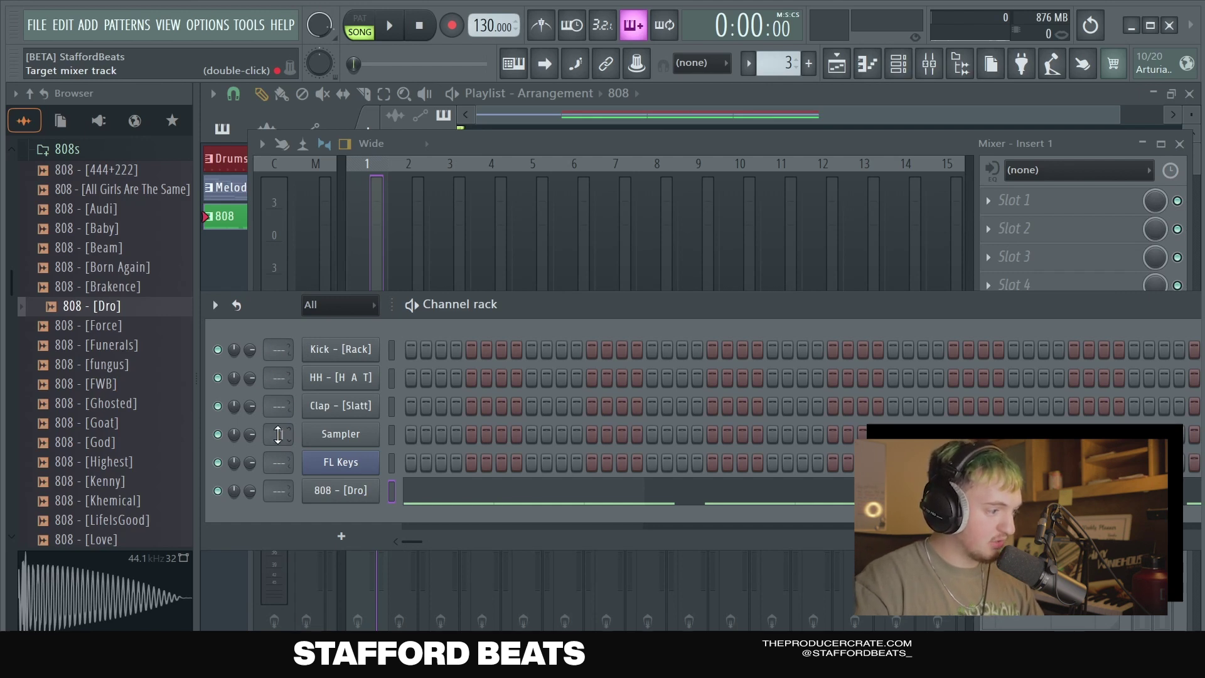
{"action": "left_click", "coordinate": [273, 348]}
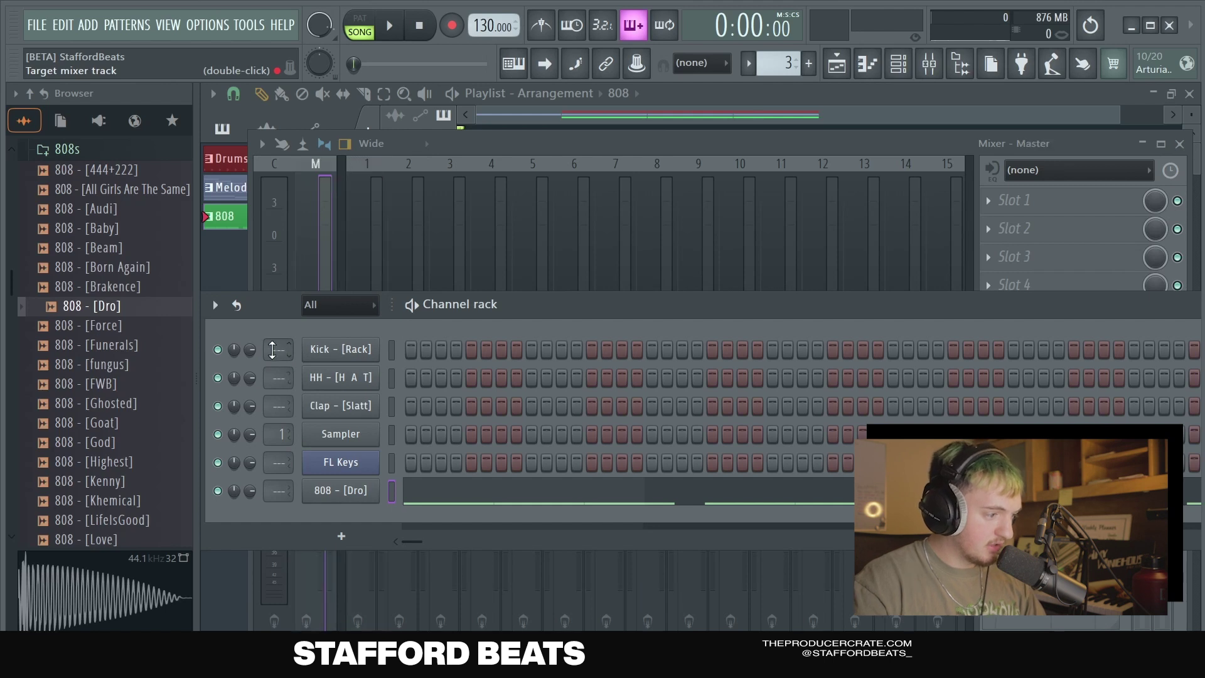
{"action": "scroll", "coordinate": [272, 351], "scroll_direction": "up", "scroll_amount": 2}
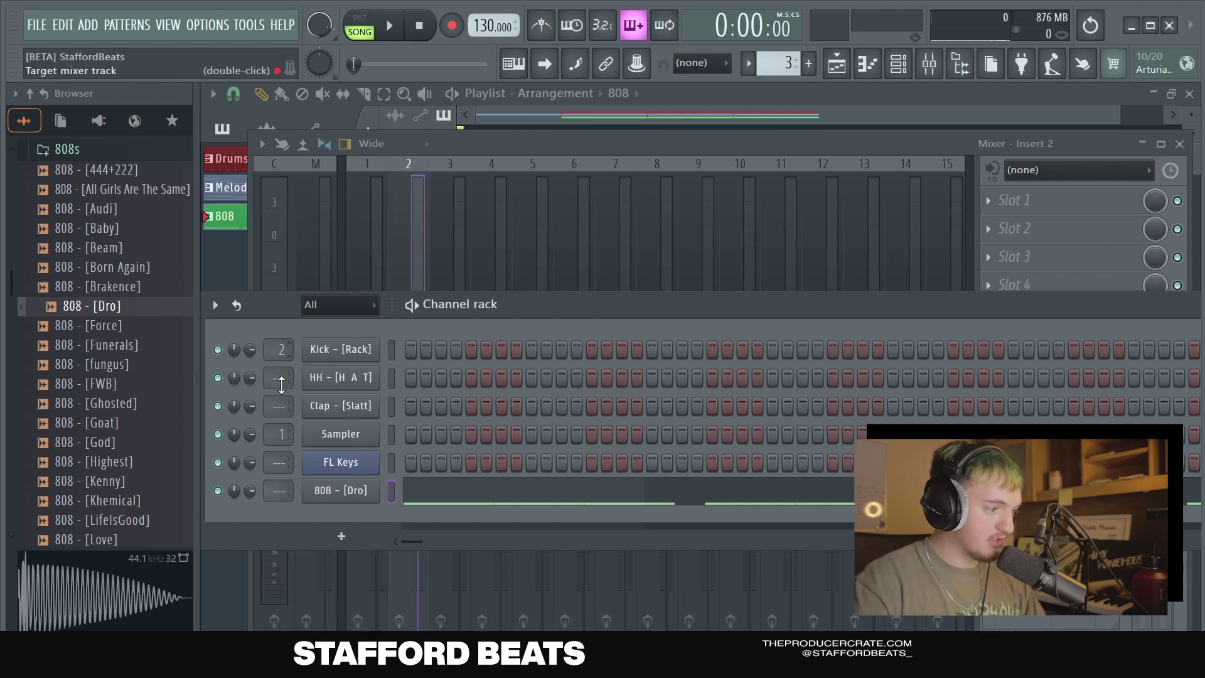
{"action": "scroll", "coordinate": [281, 377], "scroll_direction": "up", "scroll_amount": 2}
{"action": "scroll", "coordinate": [278, 408], "scroll_direction": "up", "scroll_amount": 4}
{"action": "scroll", "coordinate": [282, 462], "scroll_direction": "up", "scroll_amount": 5}
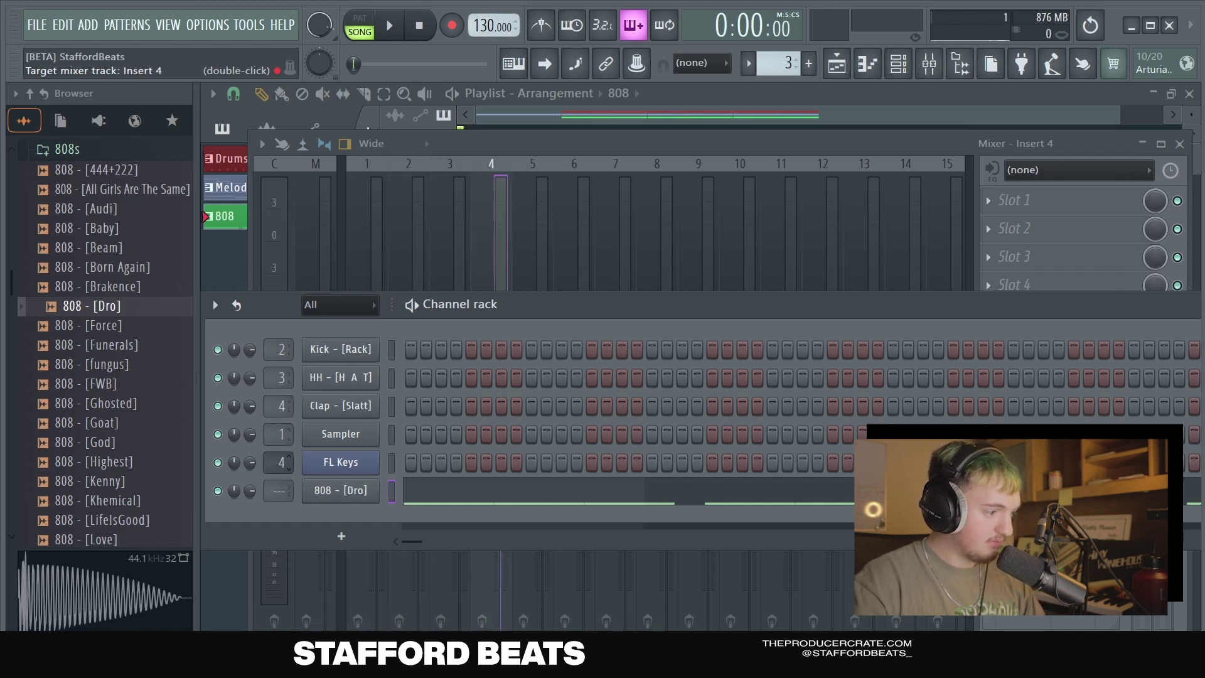
{"action": "scroll", "coordinate": [281, 490], "scroll_direction": "up", "scroll_amount": 5}
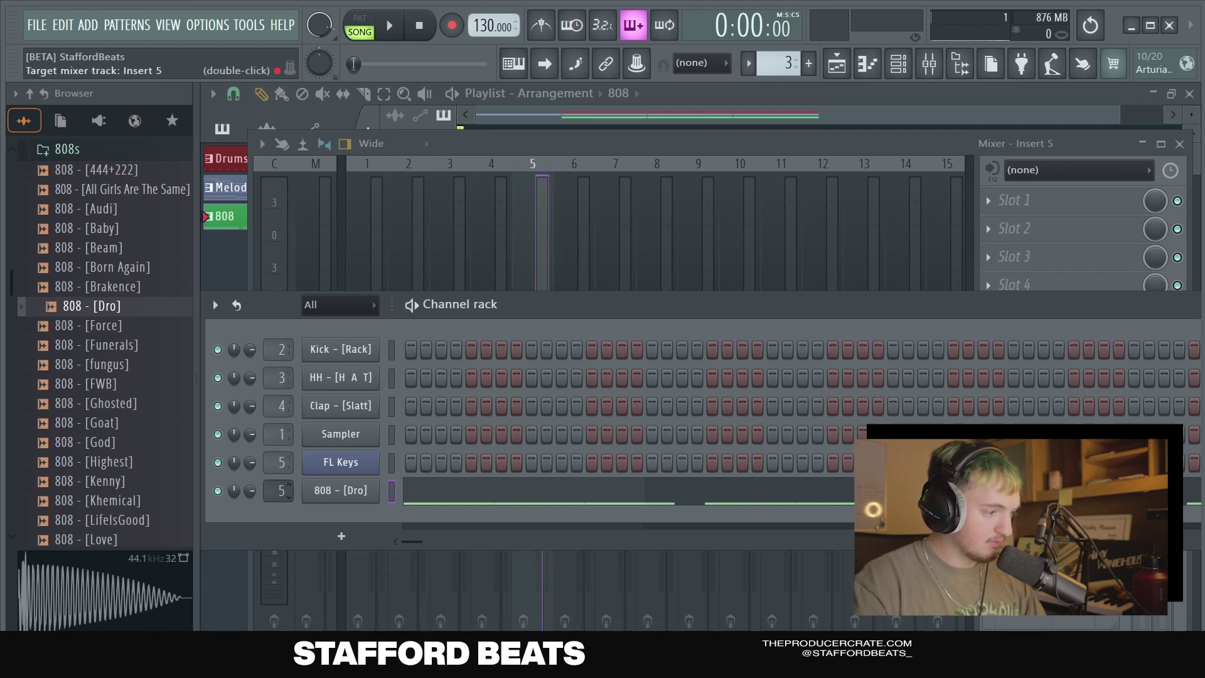
{"action": "scroll", "coordinate": [277, 495], "scroll_direction": "up", "scroll_amount": 1}
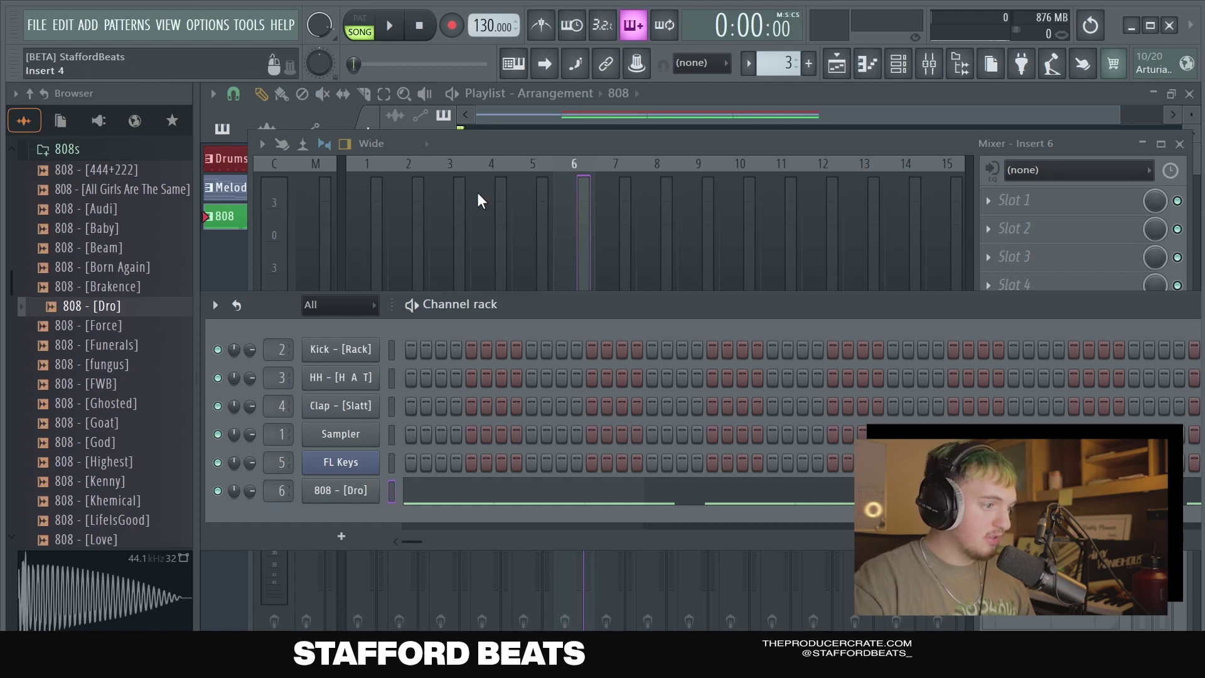
During playback, lower the mixer volume of the 808 on Insert 6 slightly and the hi-hat on Insert 3 further, and stop playback
{"action": "left_click", "coordinate": [513, 133]}
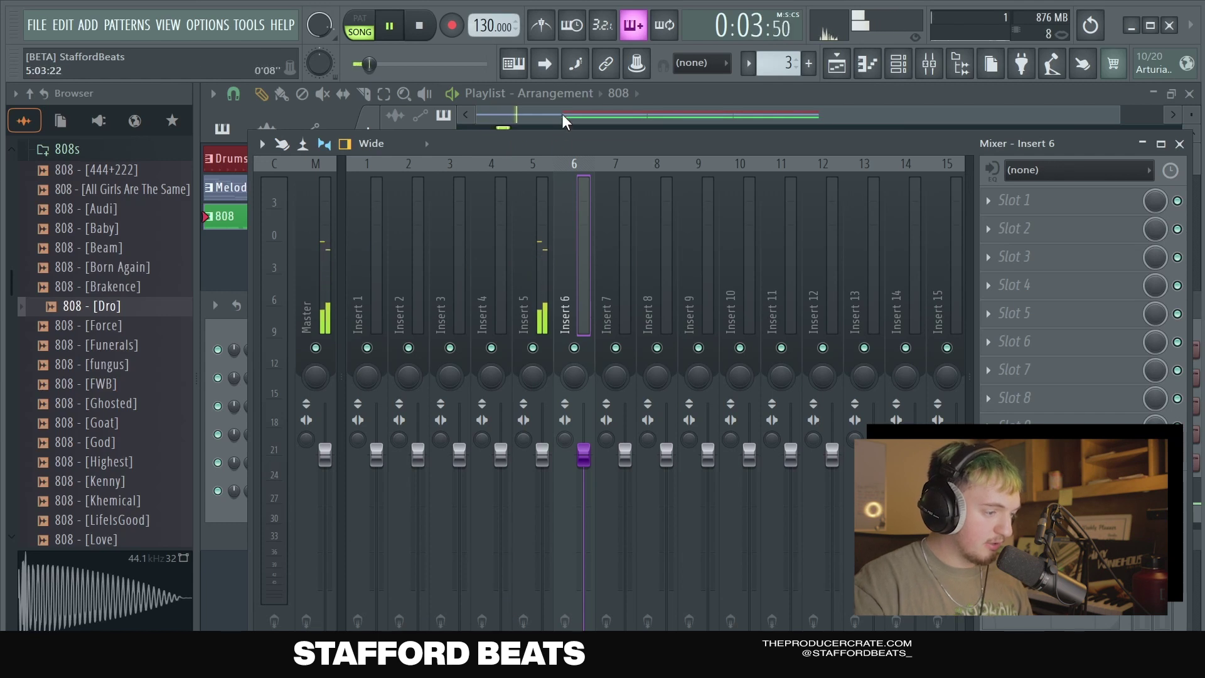
{"action": "left_click", "coordinate": [540, 258]}
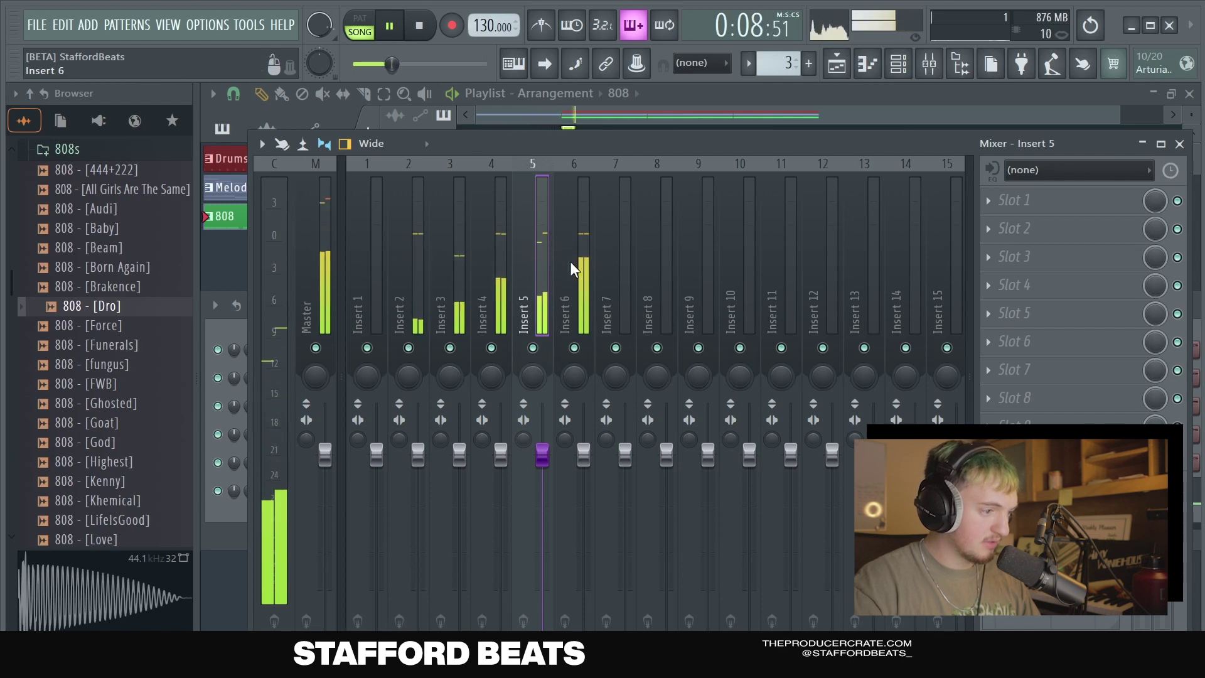
{"action": "left_click", "coordinate": [574, 302]}
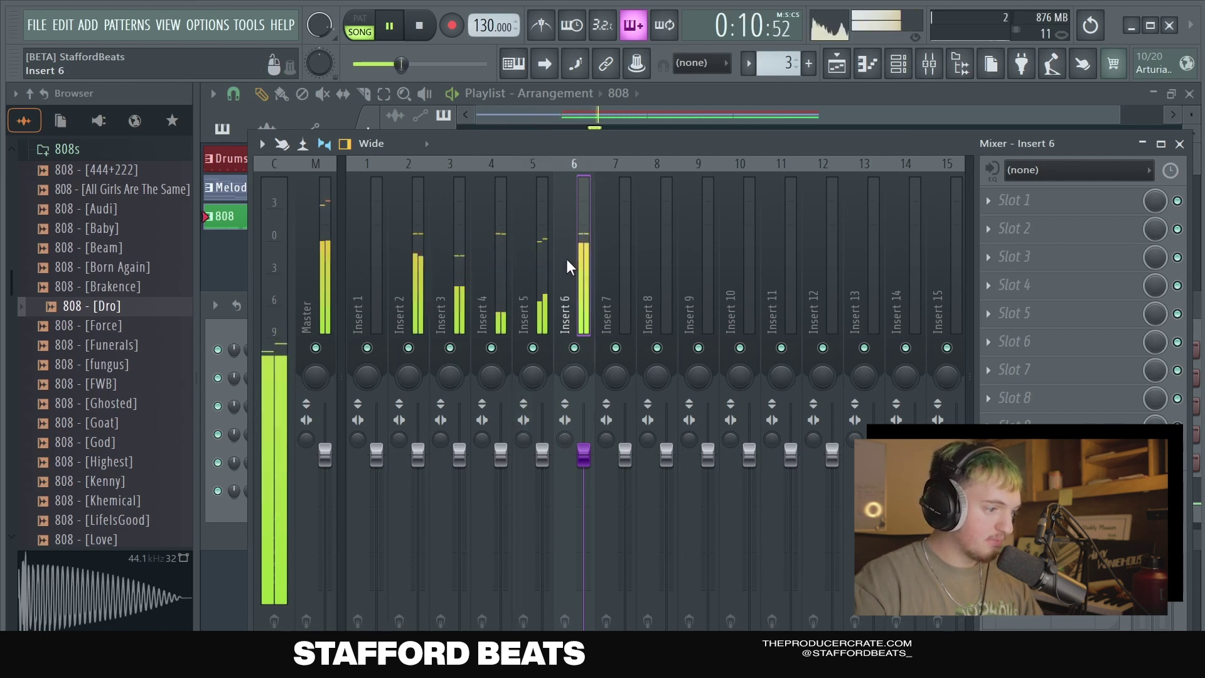
{"action": "mouse_move", "coordinate": [584, 451]}
{"action": "left_mouse_down"}
{"action": "mouse_move", "coordinate": [584, 607]}
{"action": "mouse_move", "coordinate": [584, 450]}
{"action": "mouse_move", "coordinate": [584, 461]}
{"action": "left_mouse_up"}
{"action": "left_click_drag", "start_coordinate": [460, 455], "coordinate": [460, 486]}
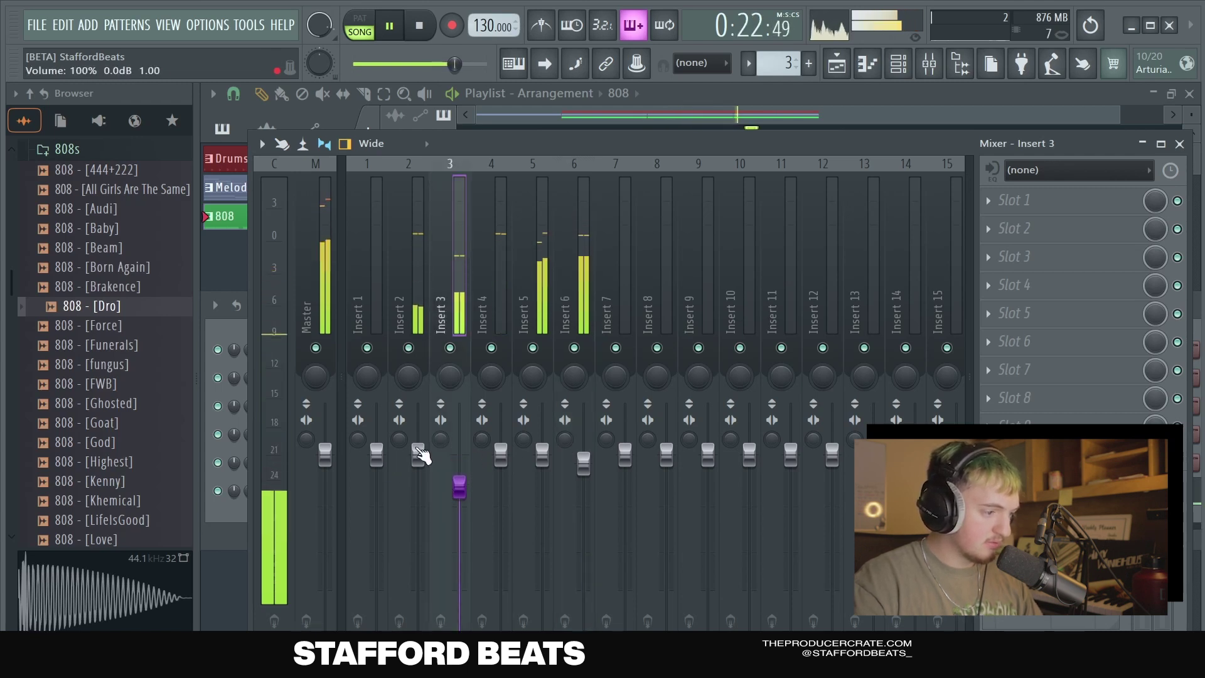
{"action": "key", "text": "space"}
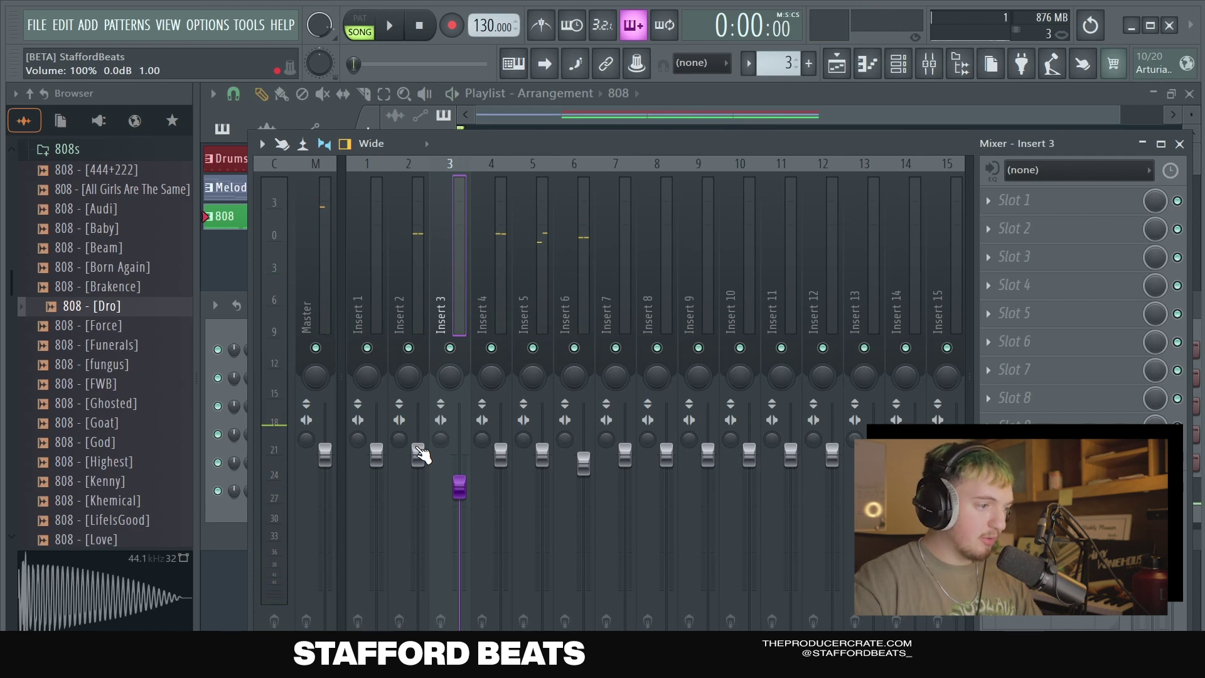